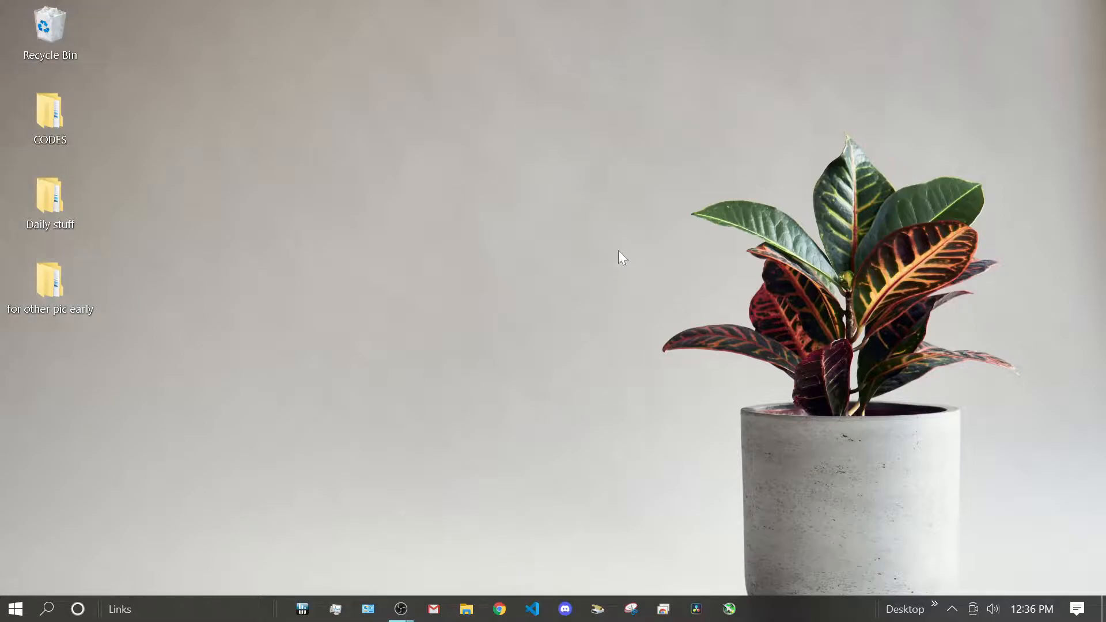
# Step: Open the desktop's personalization settings and set the background to the default blue Windows logo picture
pyautogui.rightClick(623, 193)
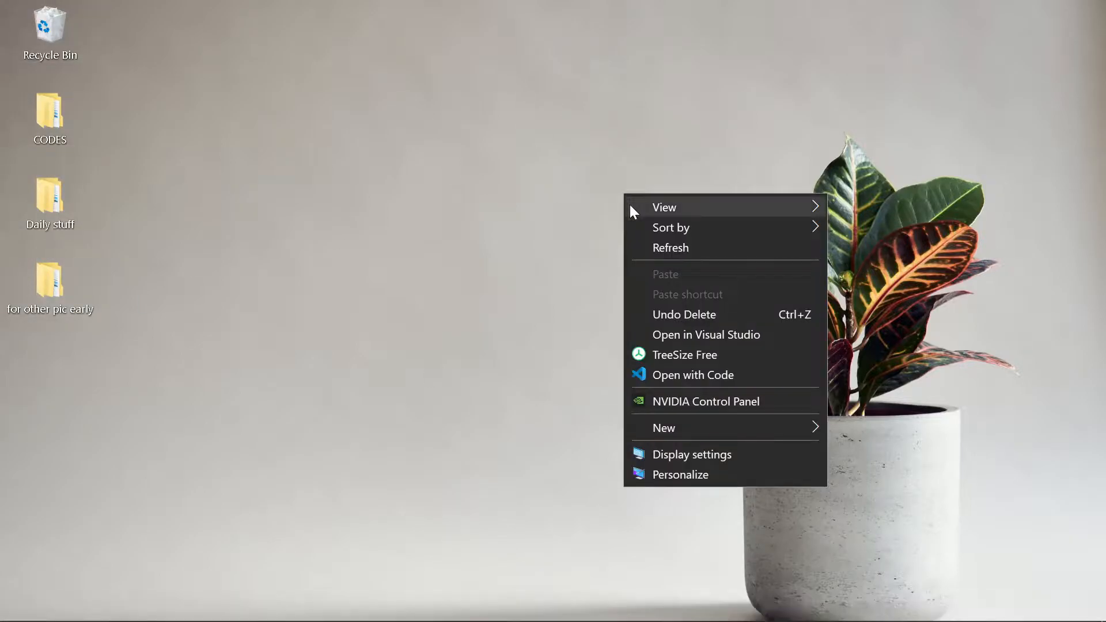
pyautogui.click(764, 470)
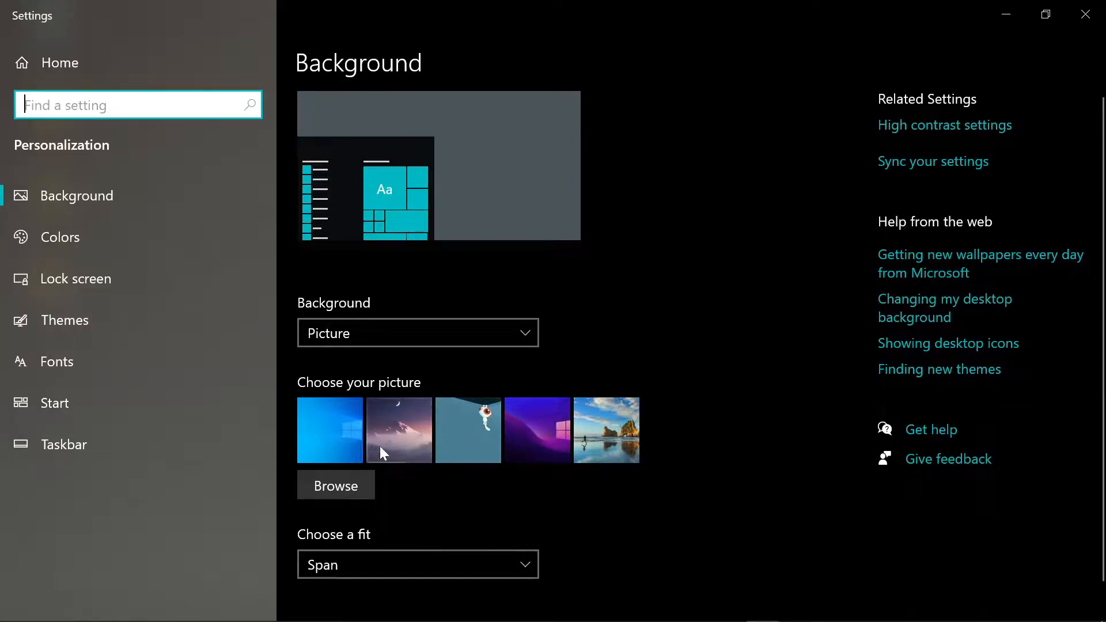
pyautogui.click(325, 425)
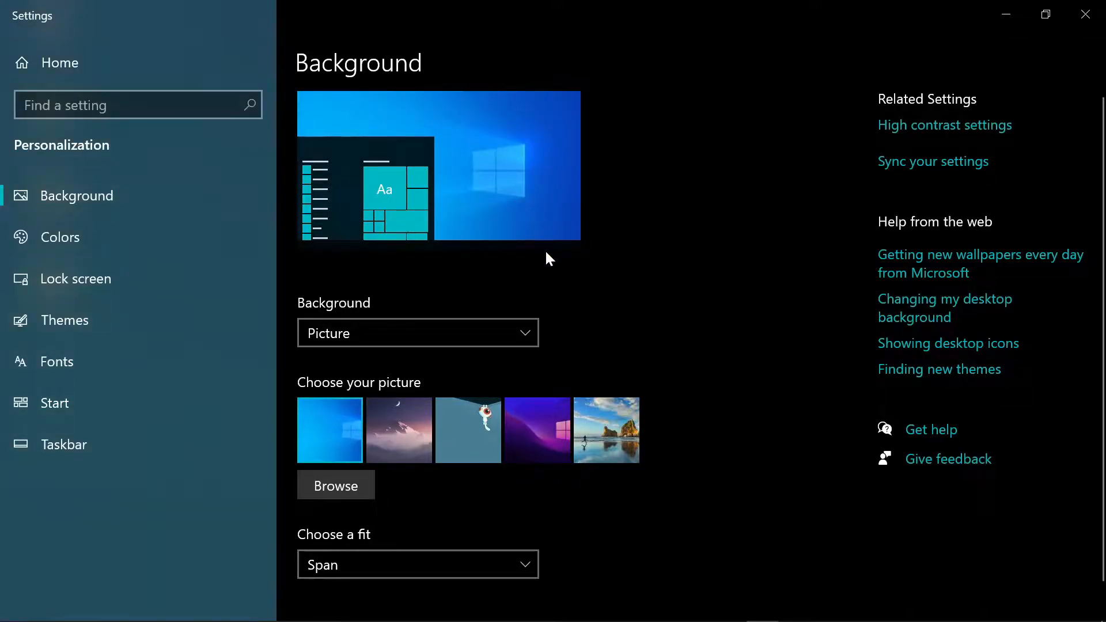
pyautogui.click(390, 424)
pyautogui.click(390, 424)
pyautogui.click(330, 429)
# Step: Try the Center fit for the background picture, and return the fit to Span
pyautogui.scroll(-1, 656, 333)
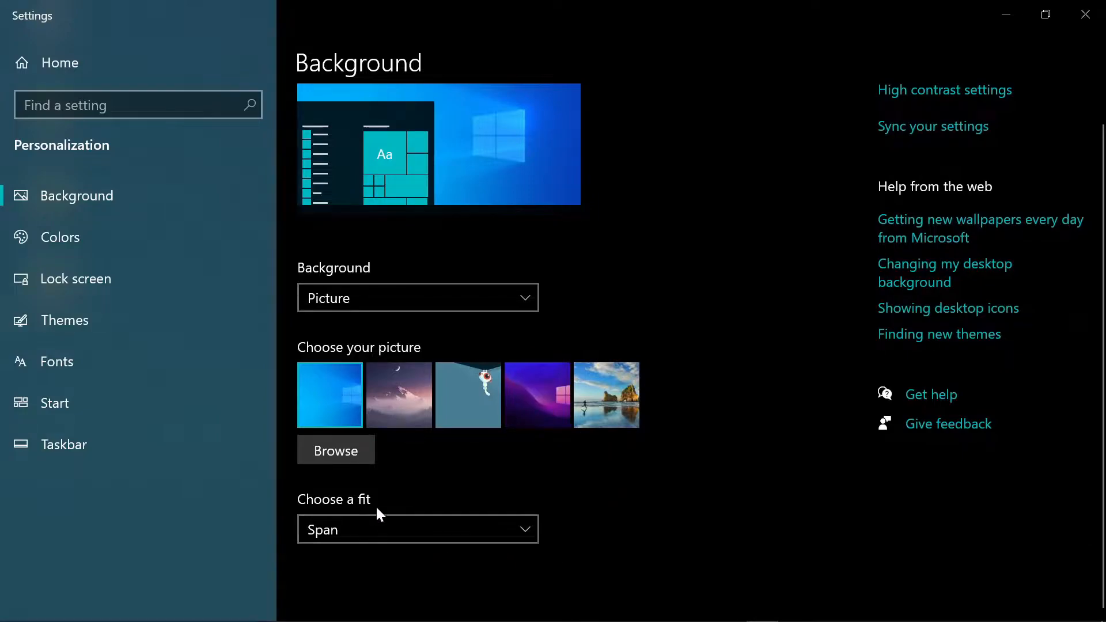
pyautogui.click(458, 537)
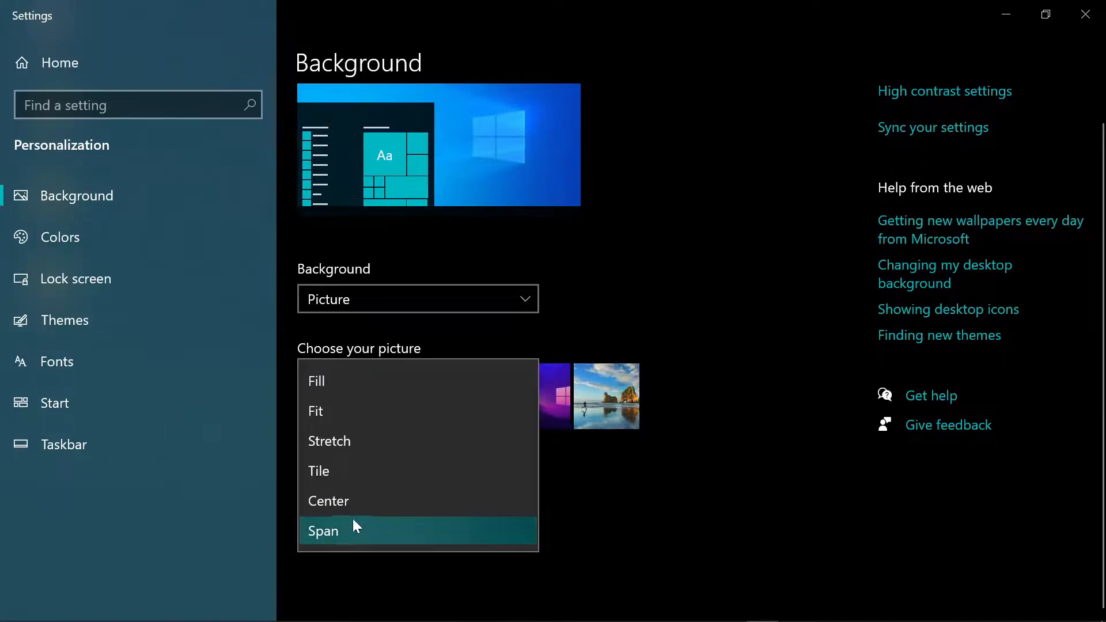
pyautogui.click(369, 508)
pyautogui.scroll(-3, 464, 486)
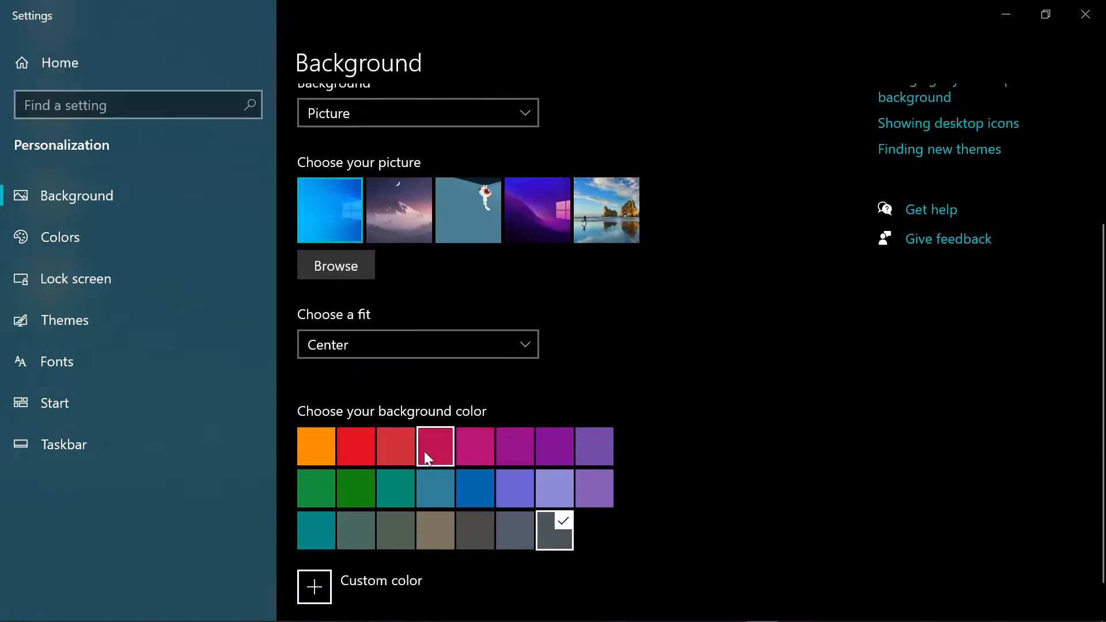
pyautogui.click(405, 347)
pyautogui.click(396, 382)
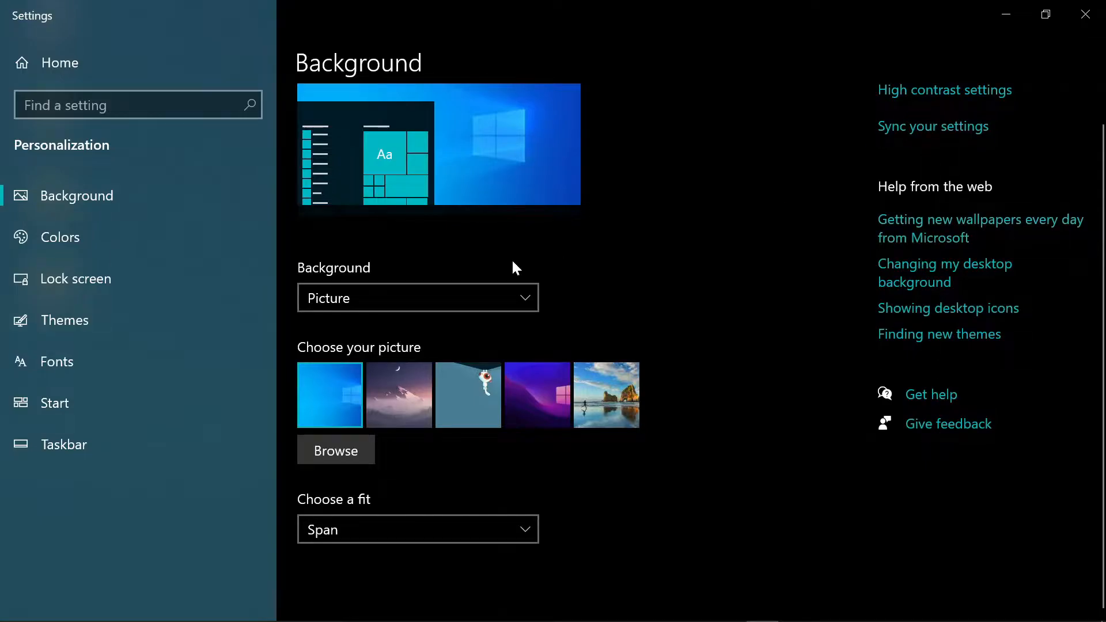
# Step: Try the Light mode in the Colors settings, and switch the color mode back to Dark
pyautogui.click(117, 245)
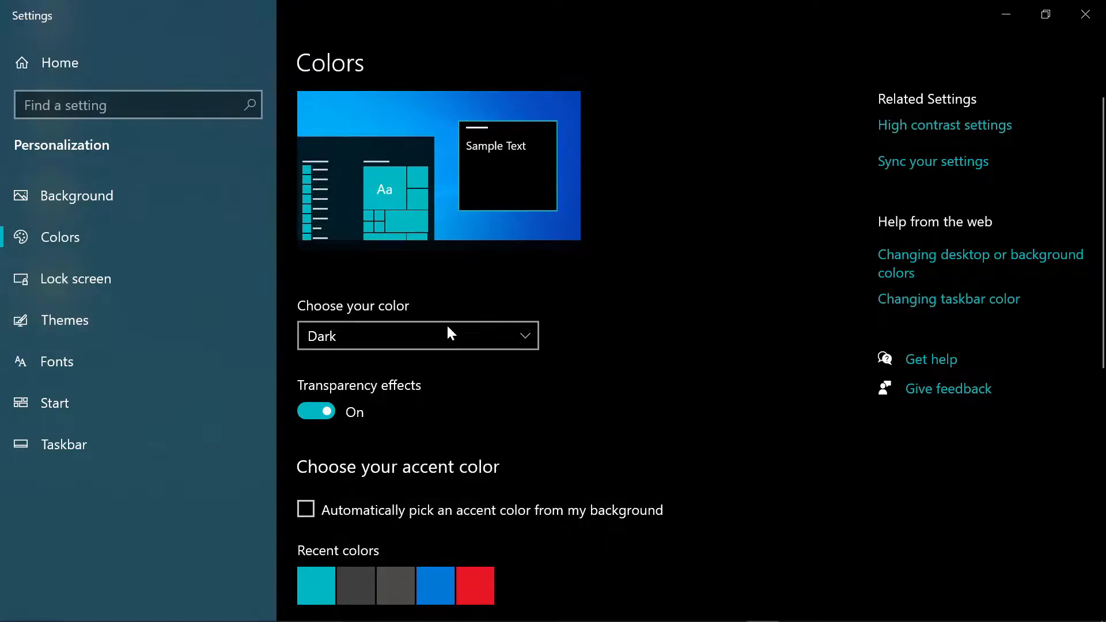
pyautogui.click(427, 332)
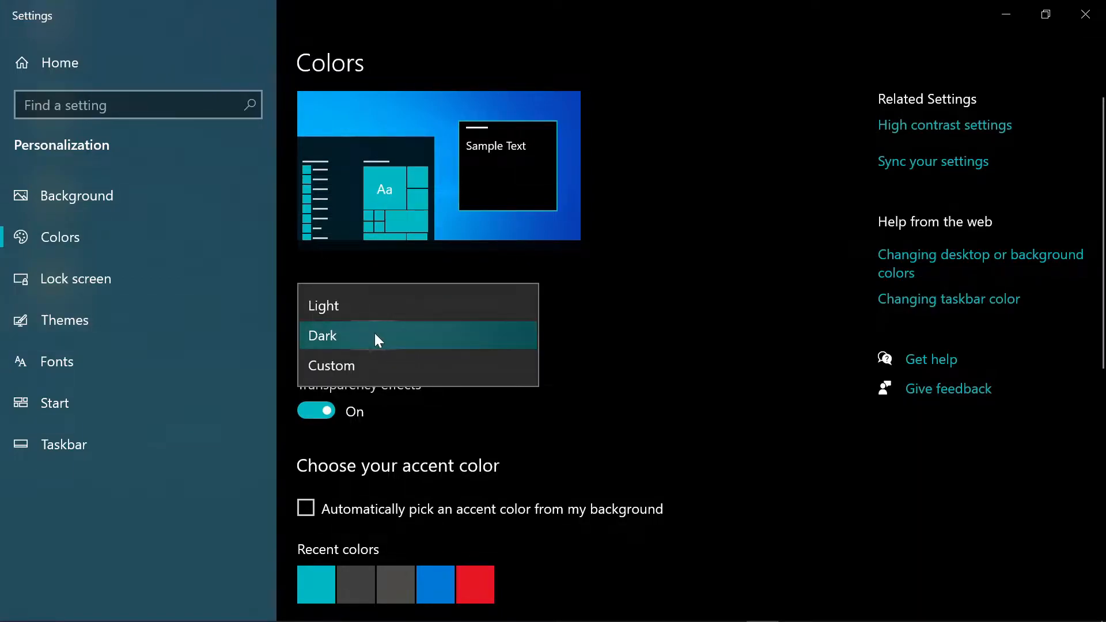
pyautogui.click(405, 311)
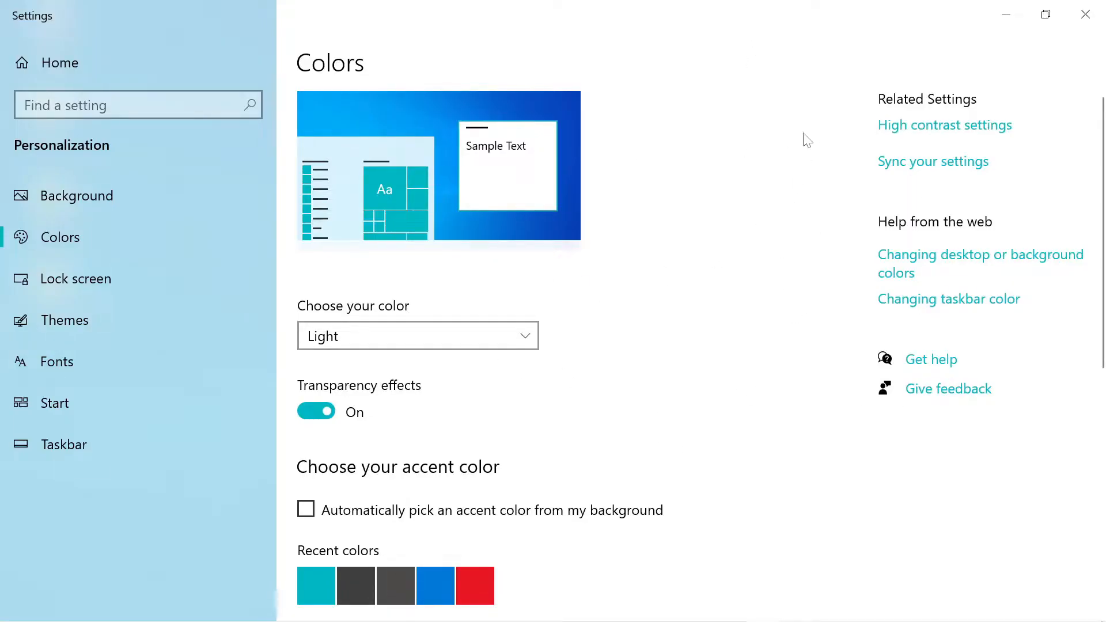
pyautogui.click(452, 340)
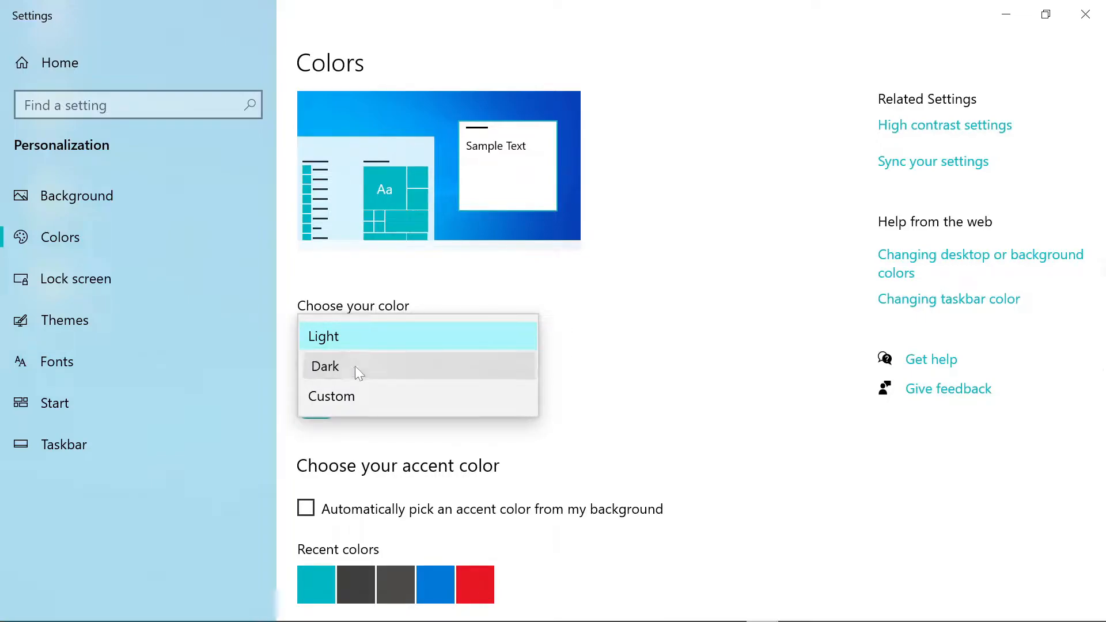
pyautogui.press('Return')
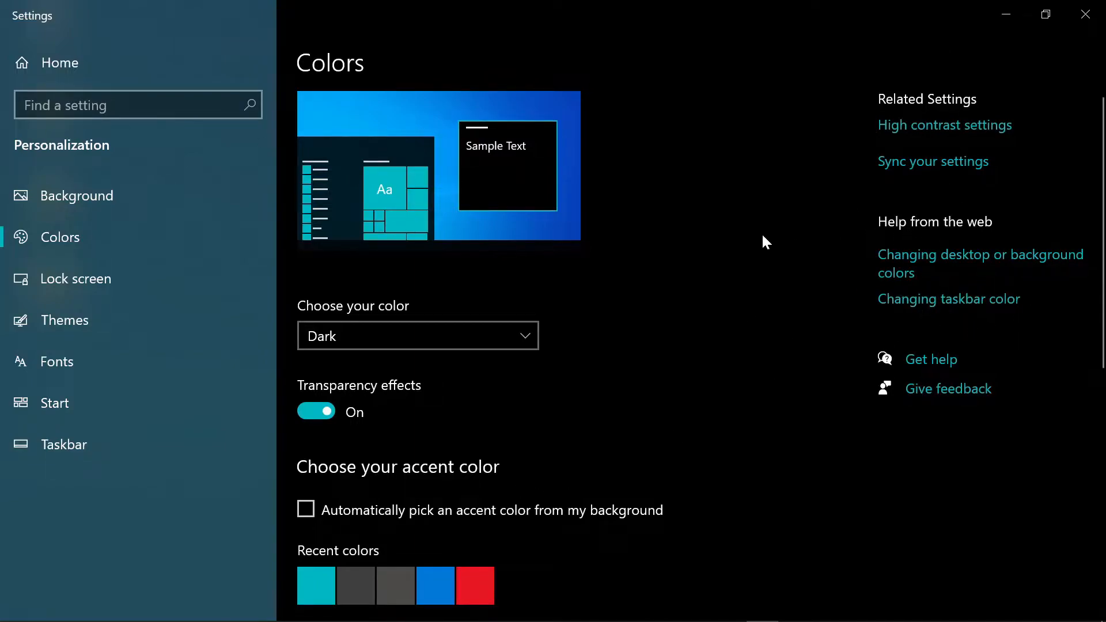
# Step: Try the red accent color from the recent colors, restore the teal accent, and close Settings
pyautogui.scroll(-3, 833, 248)
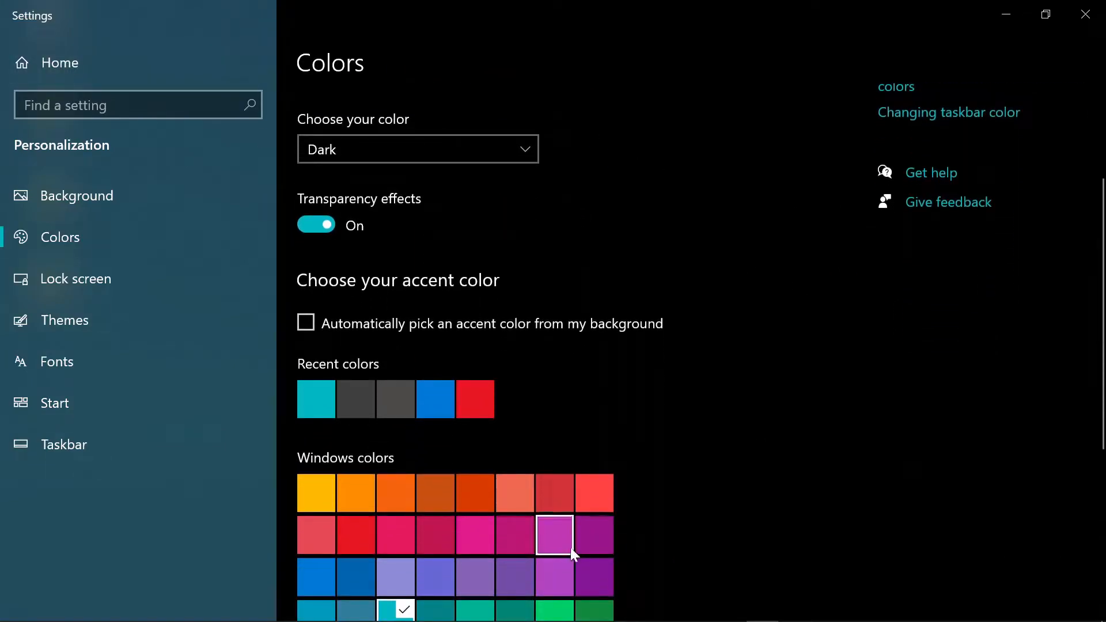
pyautogui.click(468, 406)
pyautogui.scroll(3, 543, 402)
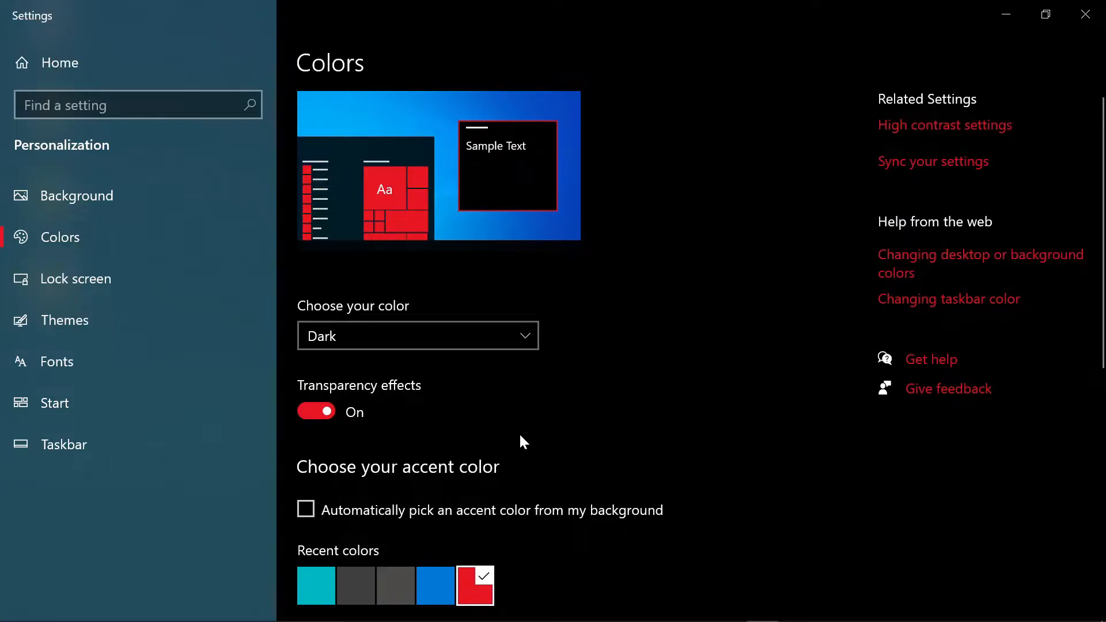
pyautogui.scroll(-2, 525, 451)
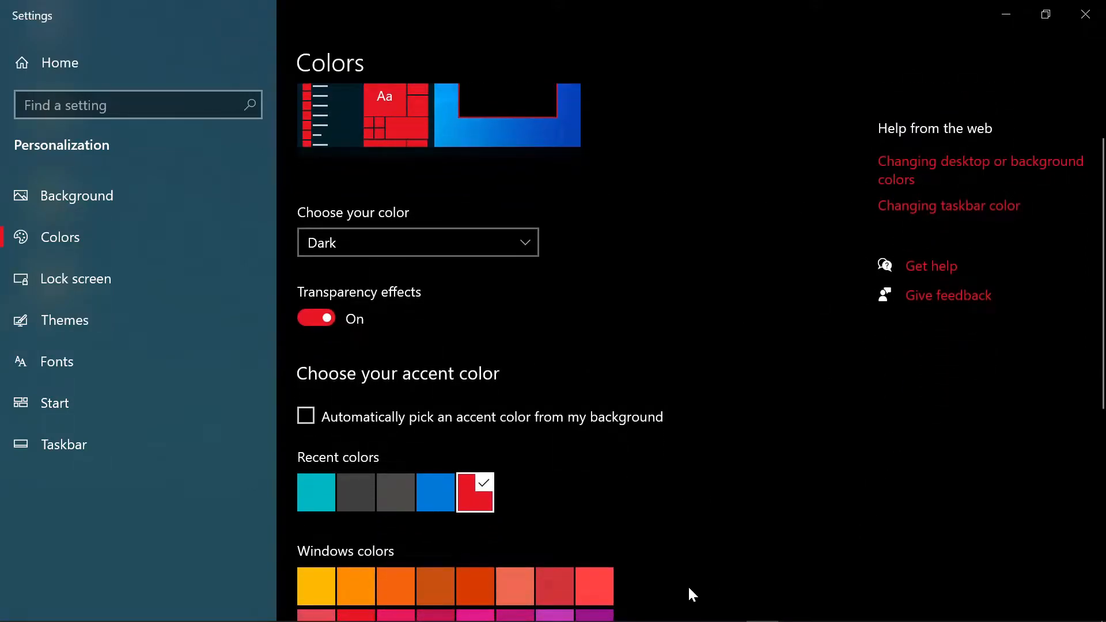
pyautogui.click(320, 496)
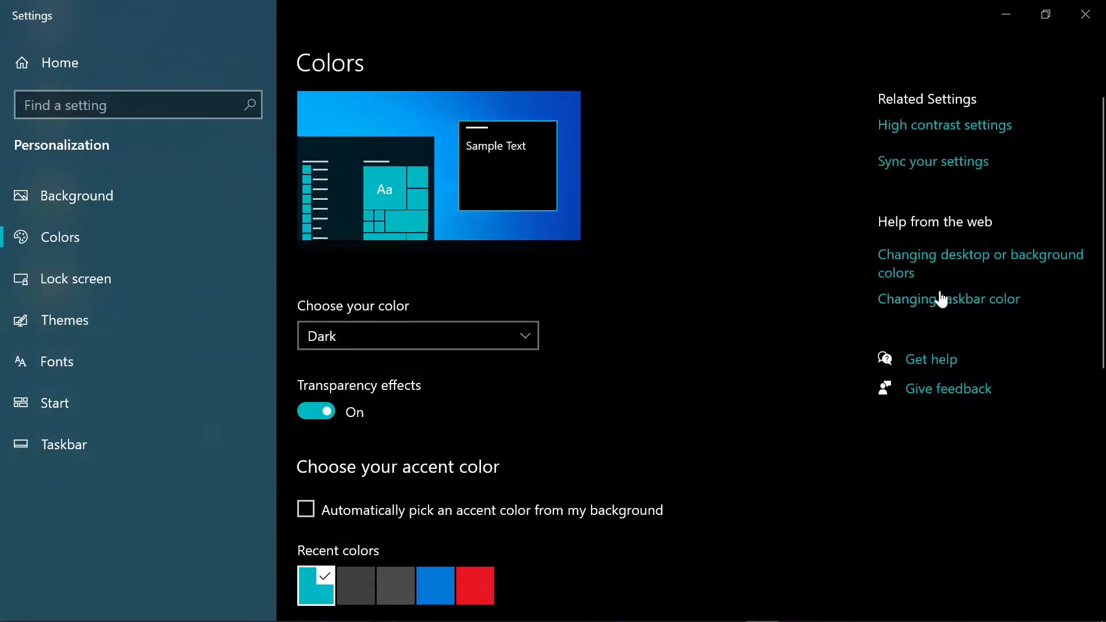
pyautogui.click(1094, 17)
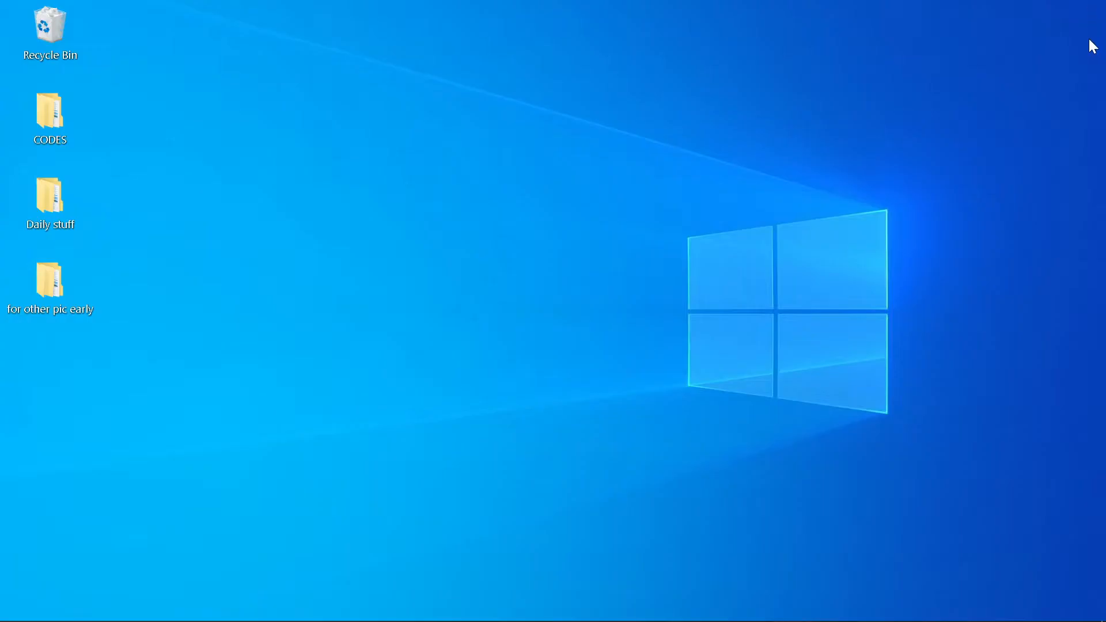
# Step: Place the Control Panel icon second among the pinned taskbar icons and slide the whole group left beside the Cortana button
pyautogui.moveTo(416, 620)
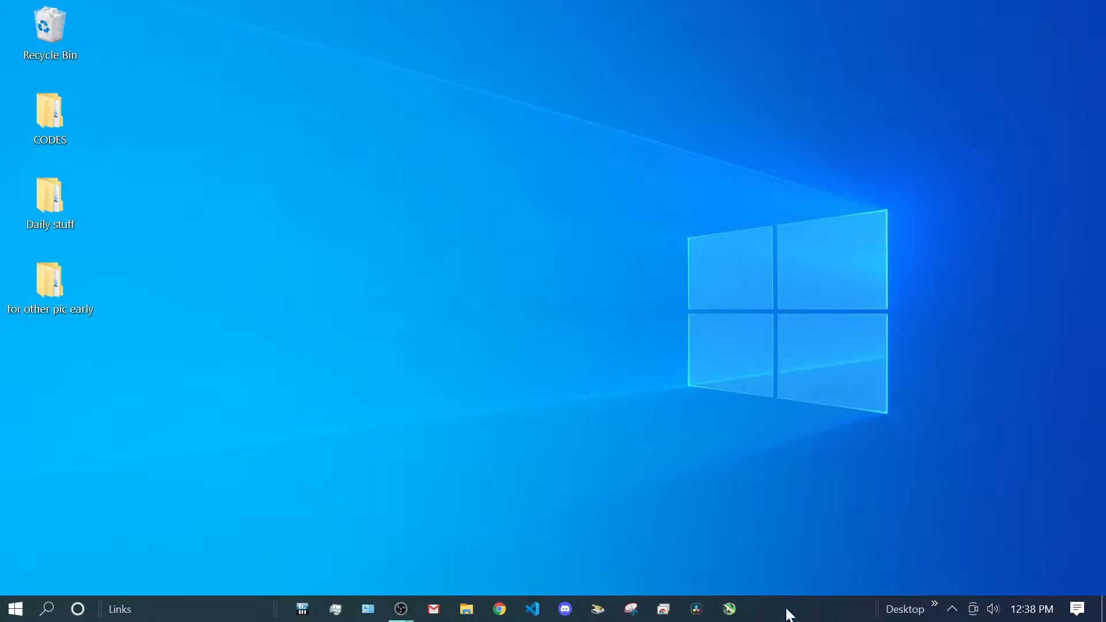
pyautogui.moveTo(335, 609)
pyautogui.mouseDown()
pyautogui.moveTo(631, 610)
pyautogui.moveTo(340, 610)
pyautogui.mouseUp()
pyautogui.moveTo(278, 609); pyautogui.dragTo(93, 610)
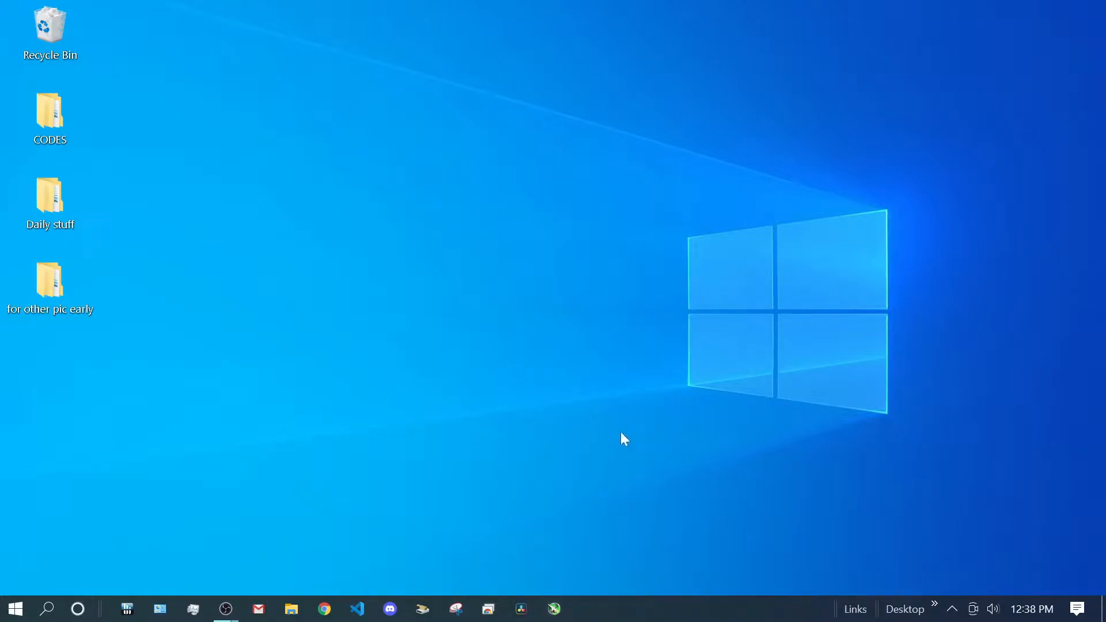
# Step: Hide the Cortana button from the taskbar and shift the pinned app icons to the taskbar's middle using the Links toolbar
pyautogui.rightClick(681, 614)
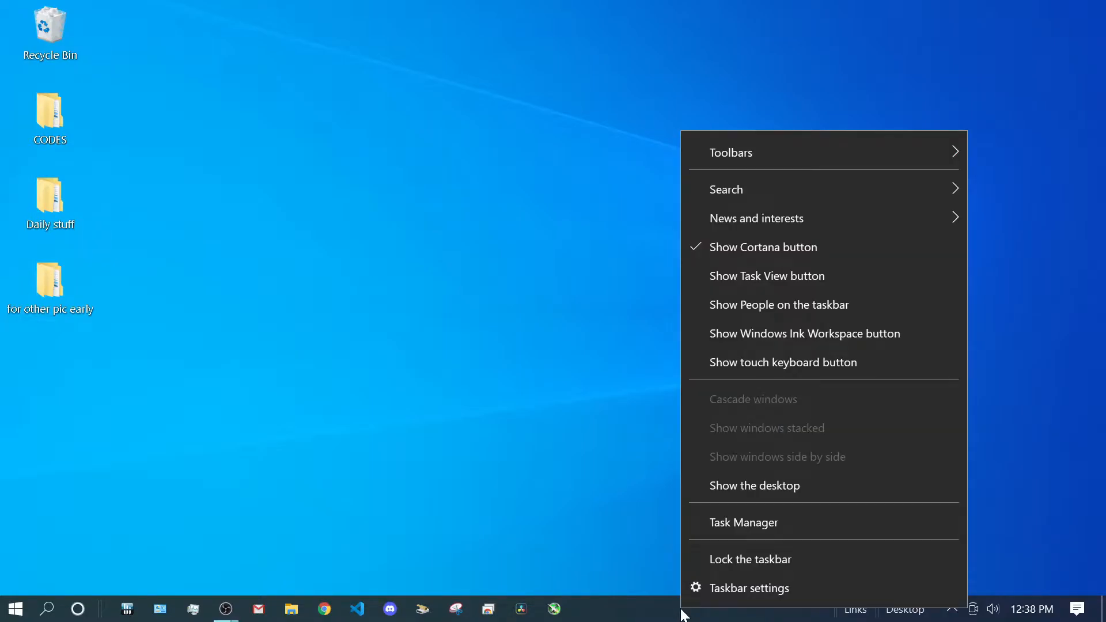
pyautogui.moveTo(827, 158)
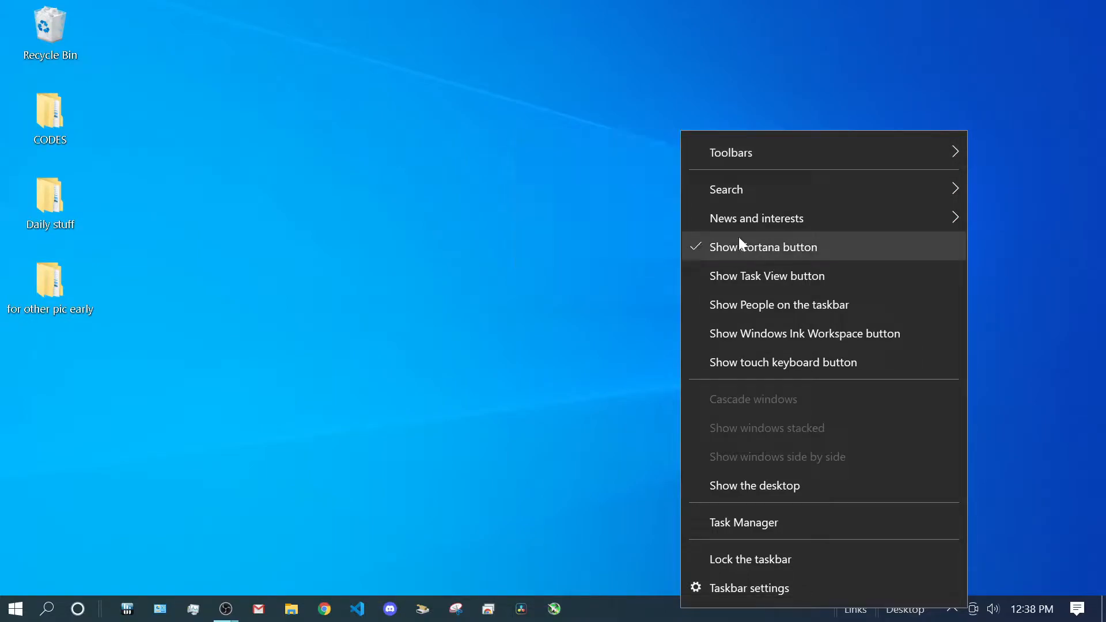
pyautogui.click(710, 246)
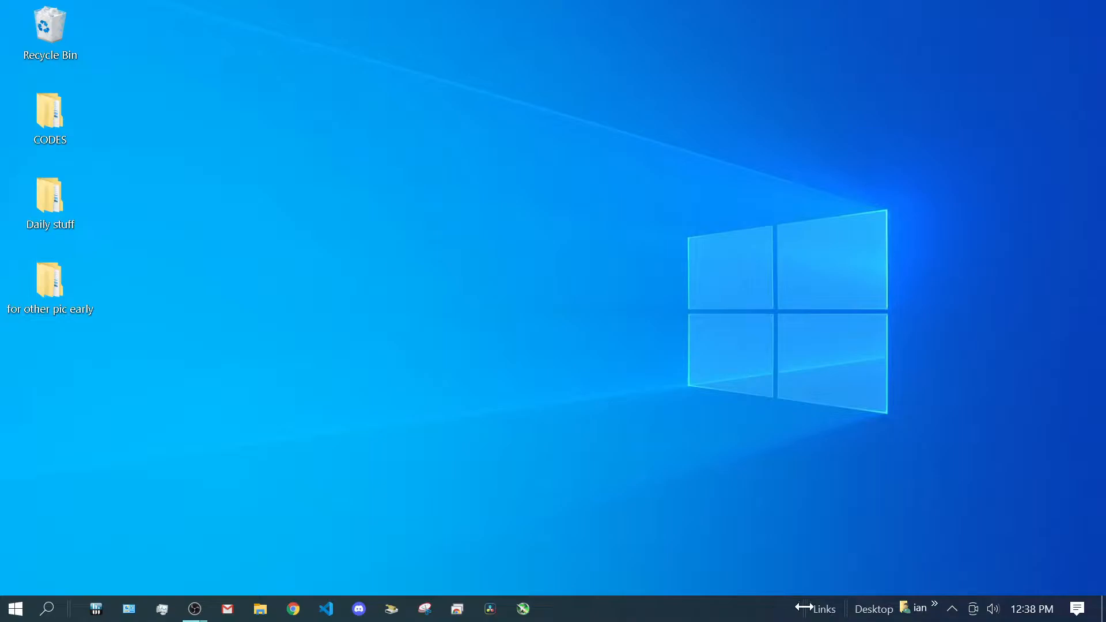
pyautogui.moveTo(806, 603); pyautogui.dragTo(48, 614)
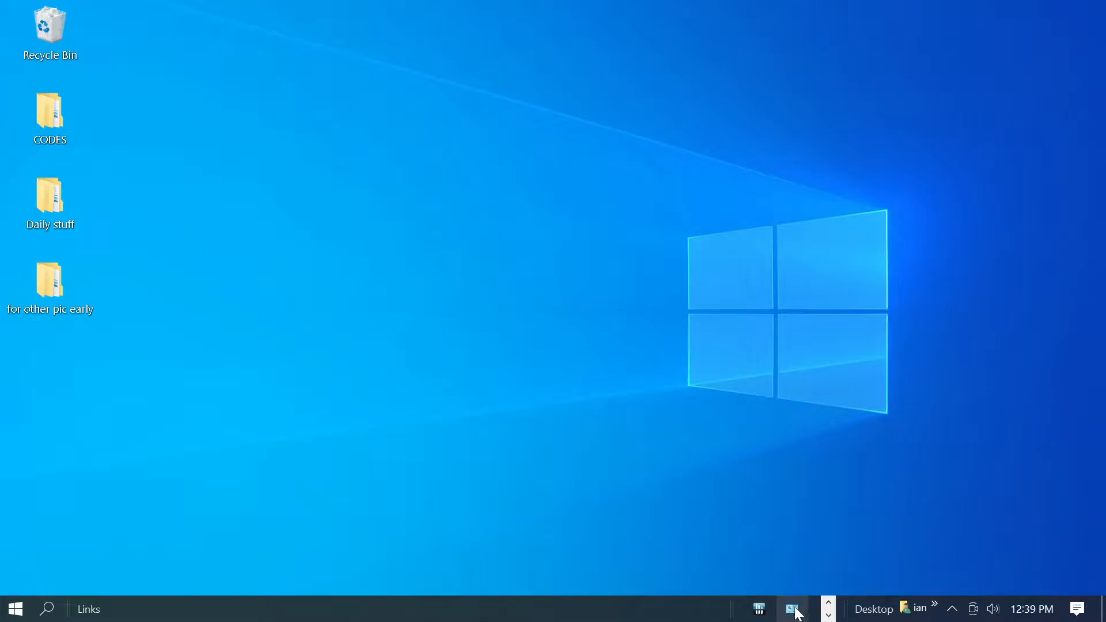
pyautogui.moveTo(728, 608); pyautogui.dragTo(226, 612)
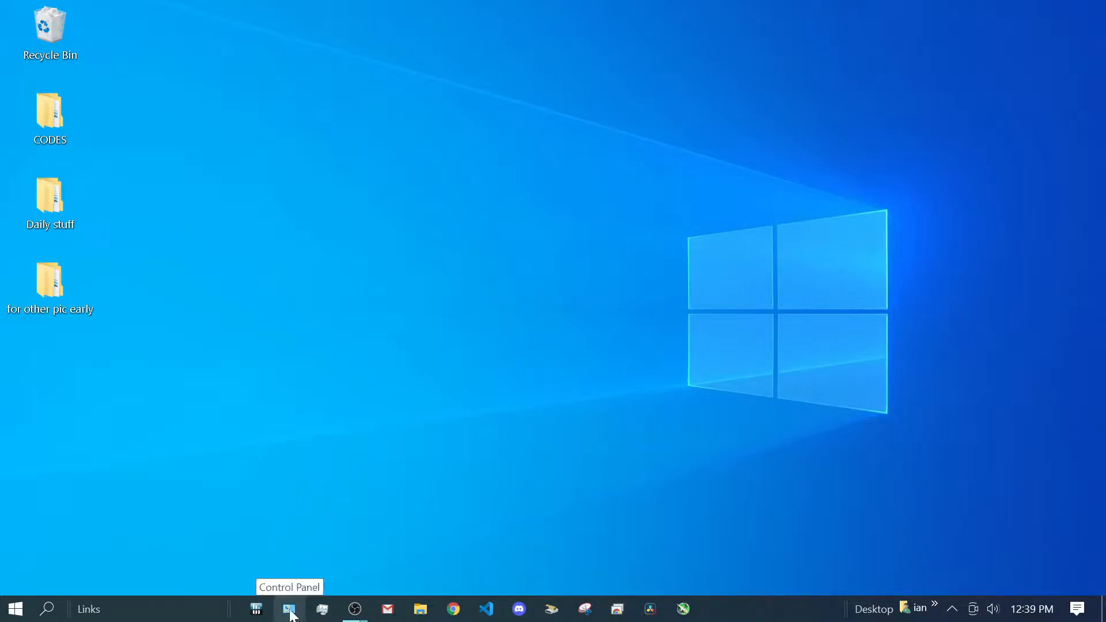
# Step: Search Windows for "control", open Control Panel and go to the Programs and Features list
pyautogui.click(49, 611)
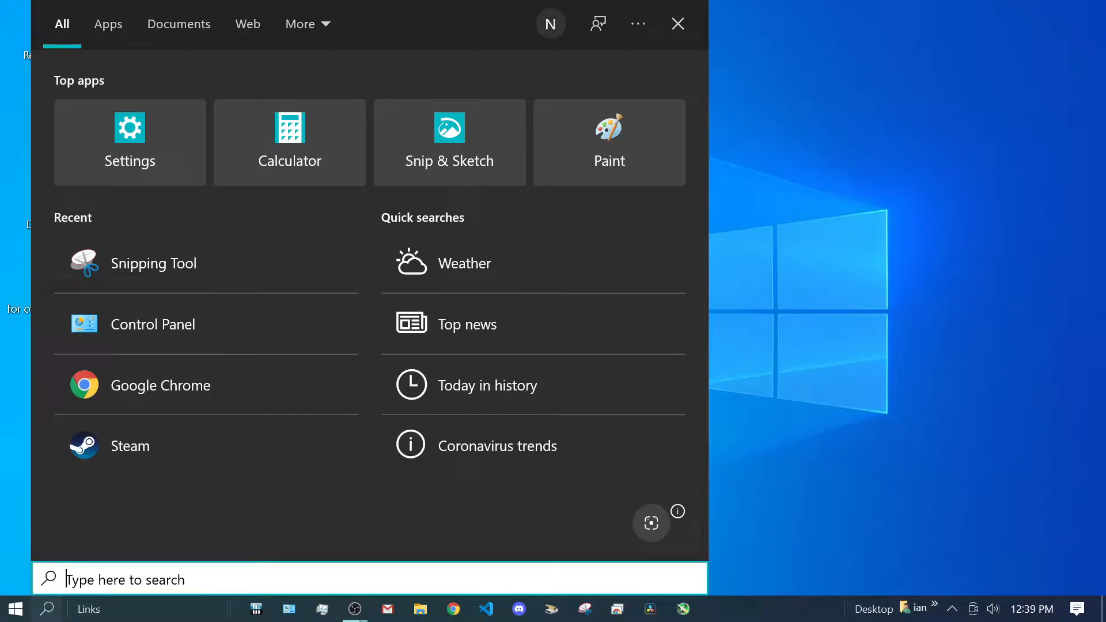
pyautogui.write('control')
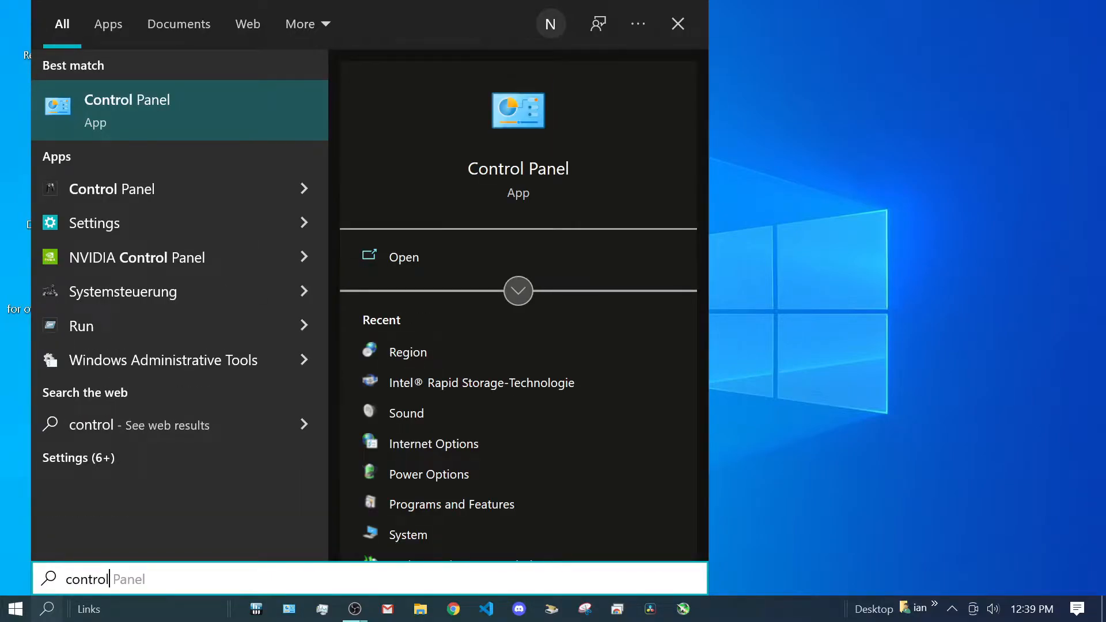
pyautogui.click(435, 259)
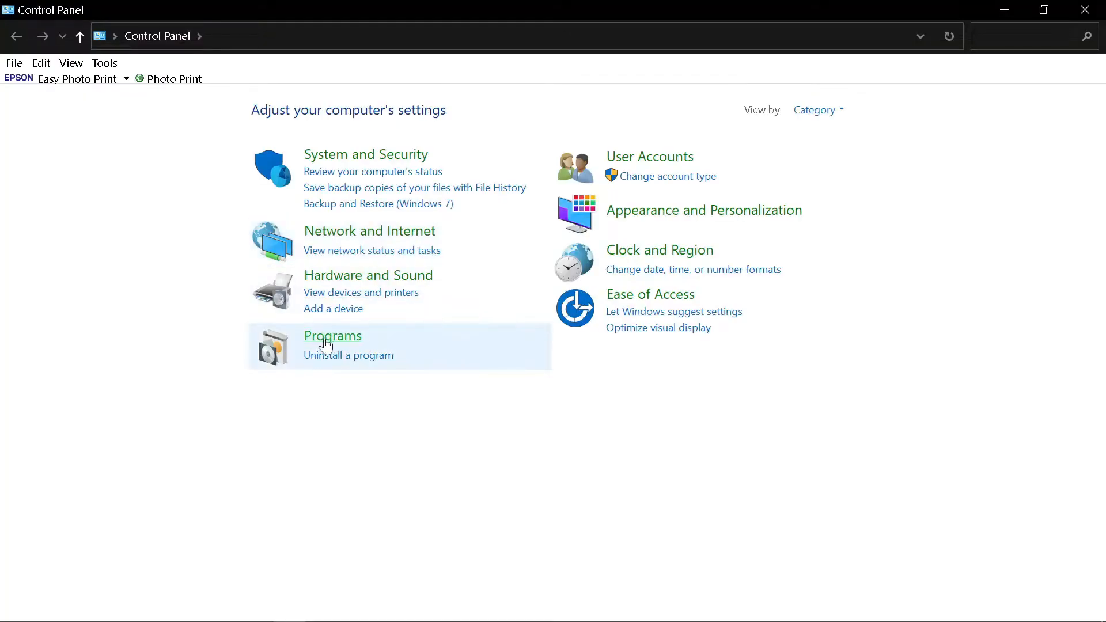
pyautogui.click(326, 343)
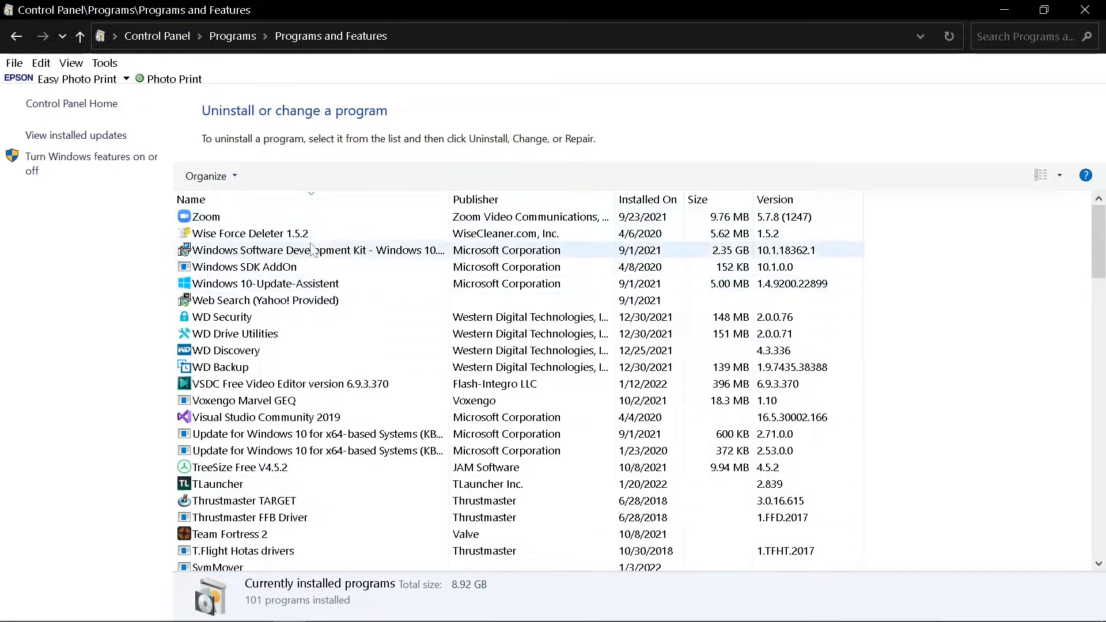
# Step: Bring up the Uninstall option for Zoom in the installed programs list and dismiss it
pyautogui.click(1026, 37)
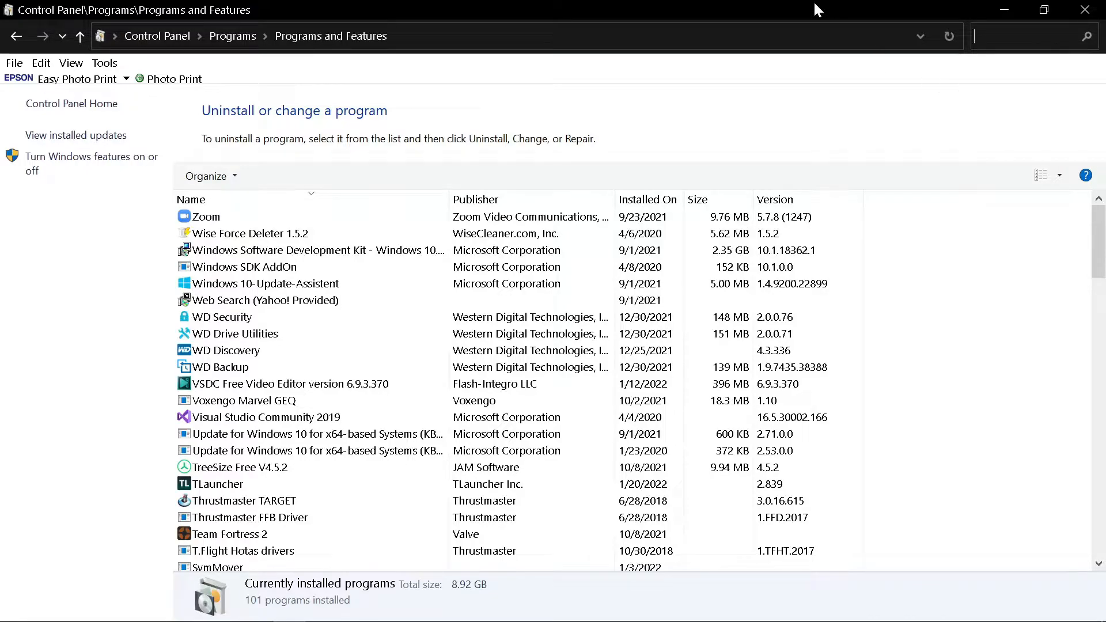
pyautogui.click(190, 217)
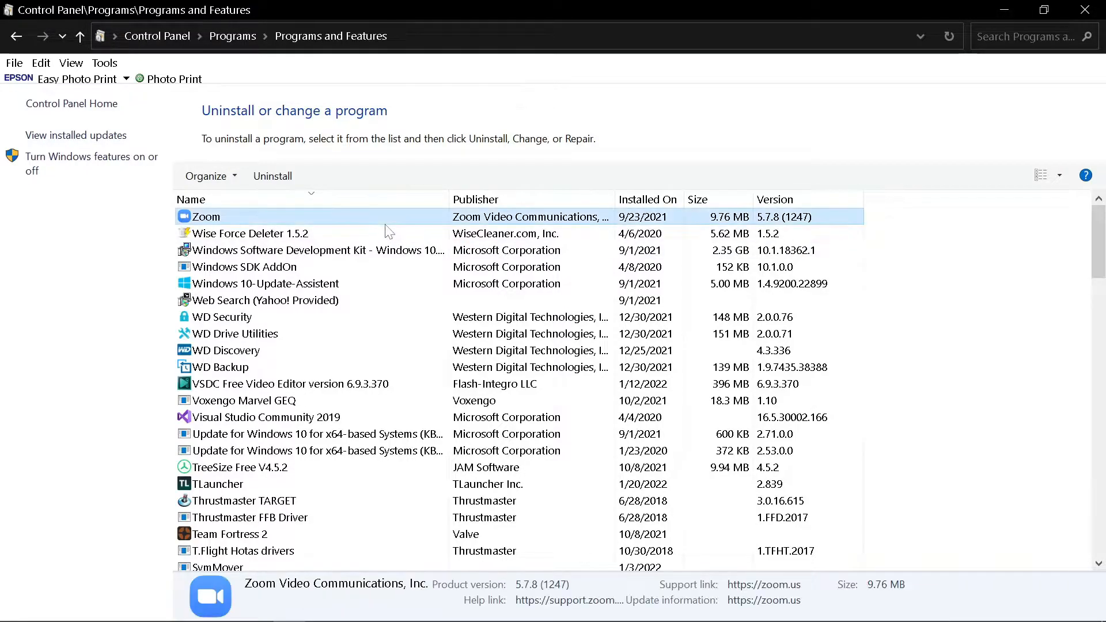
pyautogui.rightClick(386, 225)
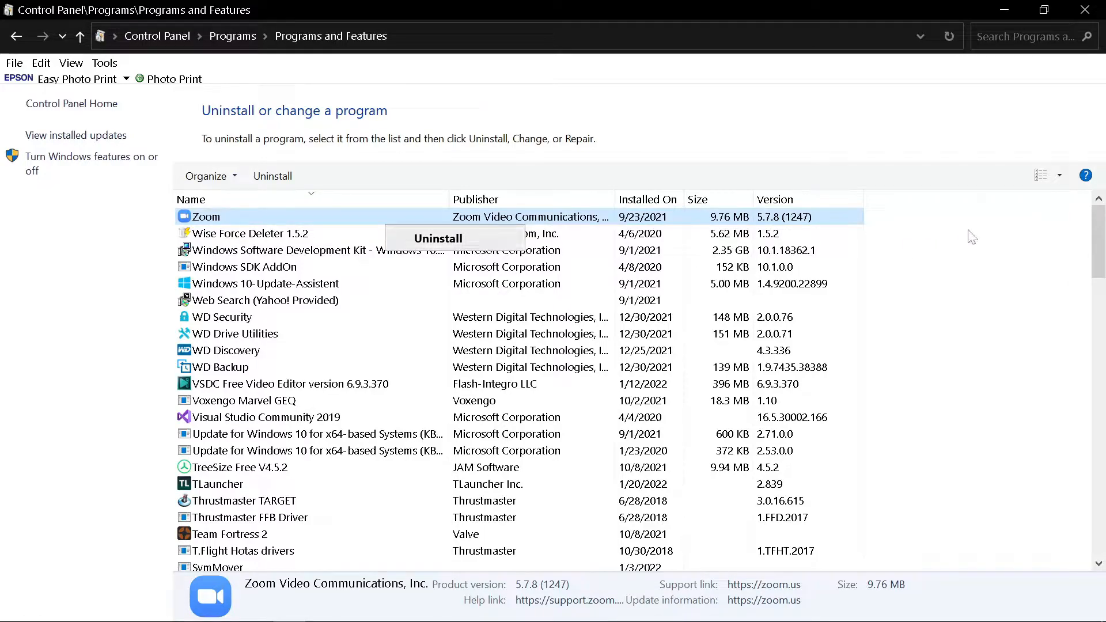
pyautogui.click(1034, 227)
pyautogui.moveTo(1094, 233)
pyautogui.mouseDown()
pyautogui.moveTo(1091, 521)
pyautogui.moveTo(1101, 233)
pyautogui.mouseUp()
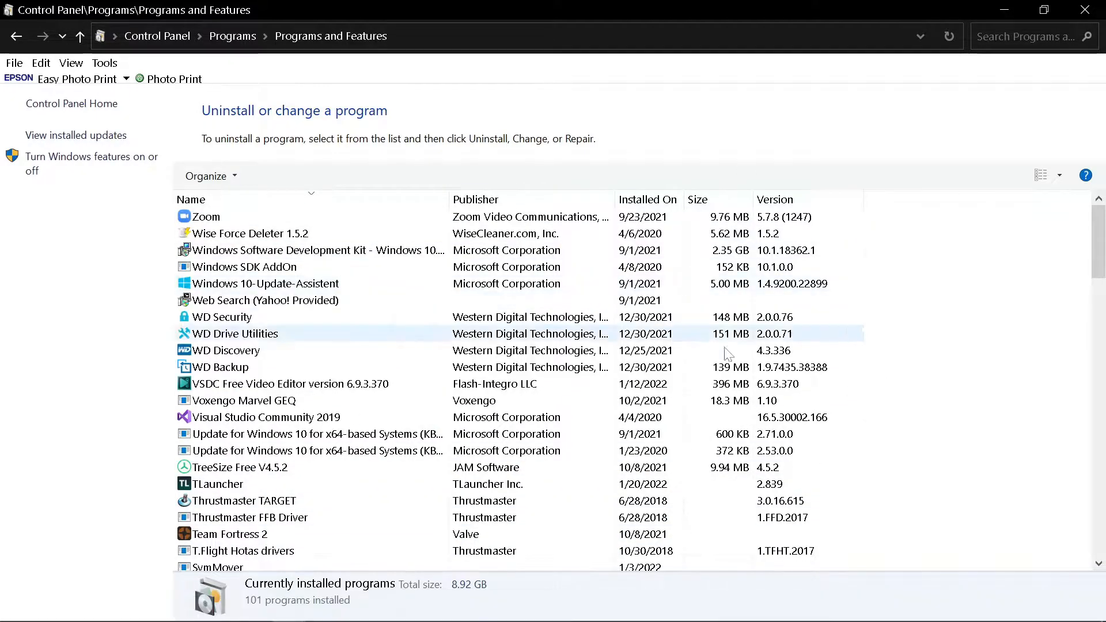
# Step: Search the installed programs for "zoom" and select Zoom
pyautogui.click(1015, 36)
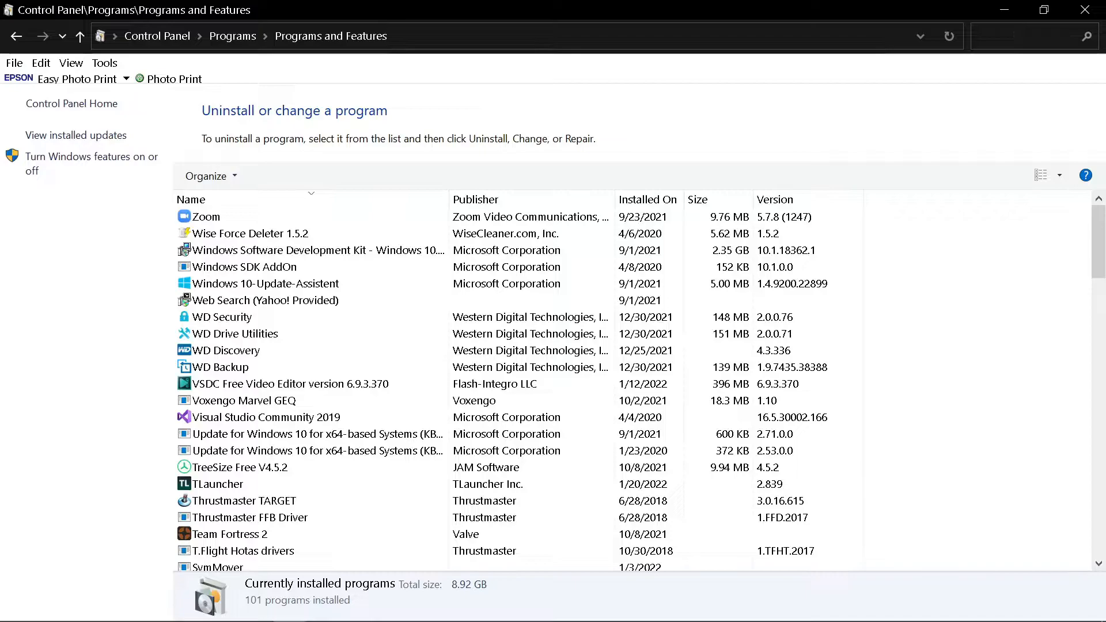
pyautogui.write('zoom')
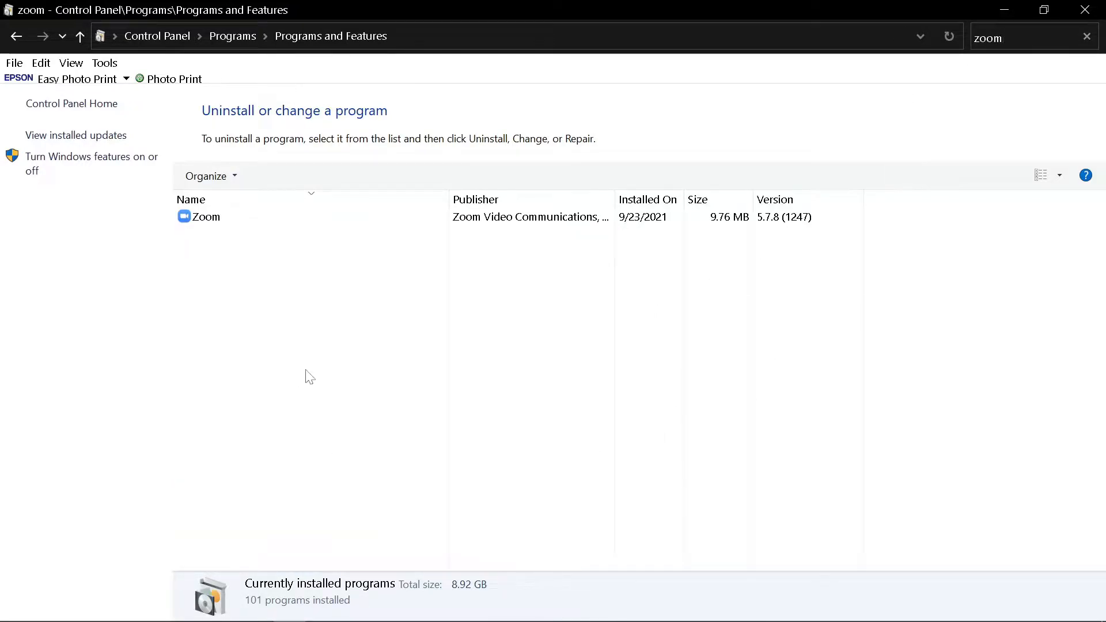
pyautogui.click(354, 222)
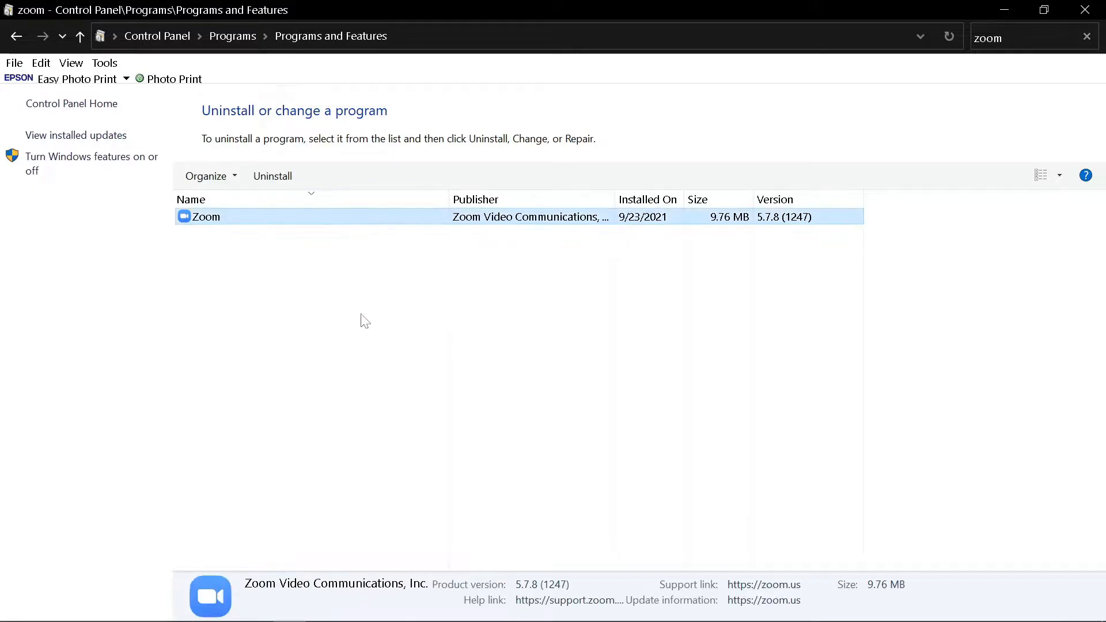
# Step: Show the Uninstall option for Zoom without running it, and close the Programs and Features window
pyautogui.rightClick(353, 222)
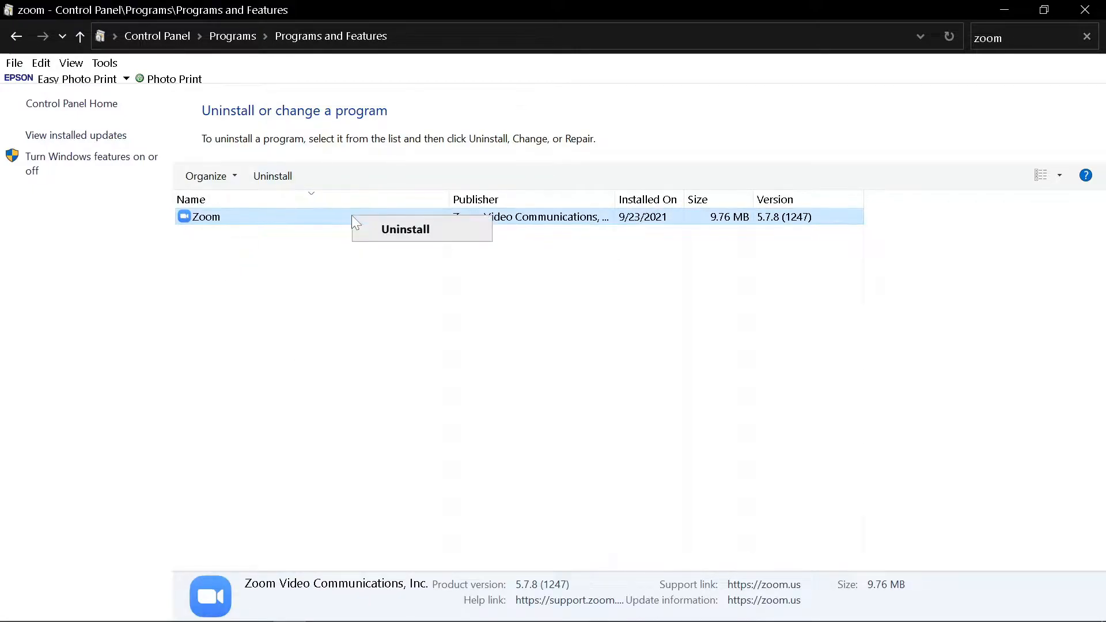
pyautogui.click(751, 280)
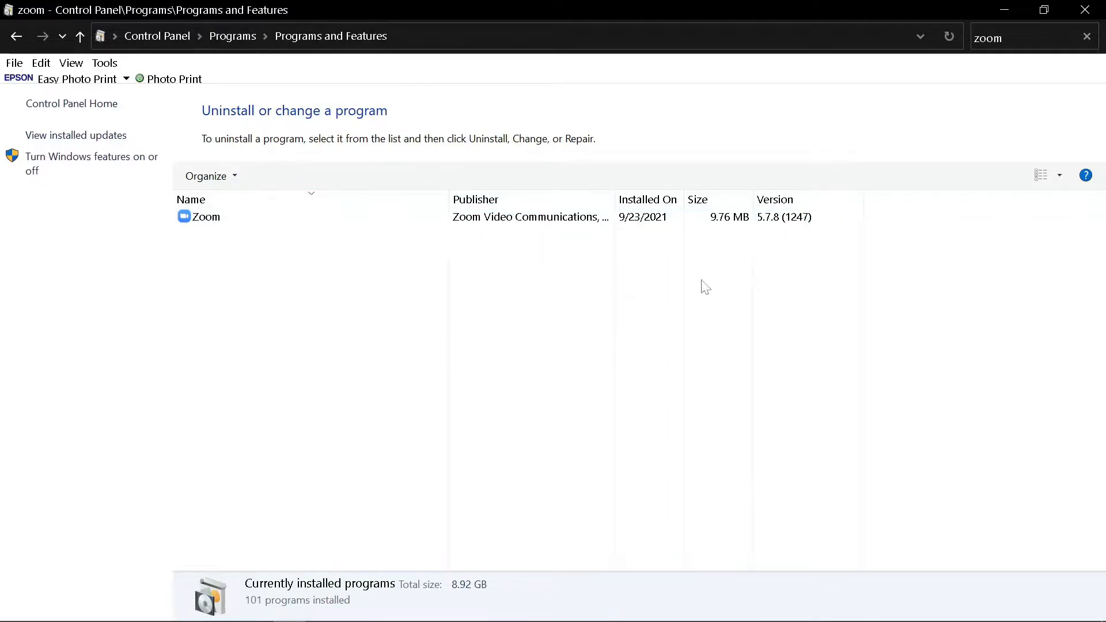
pyautogui.click(1083, 10)
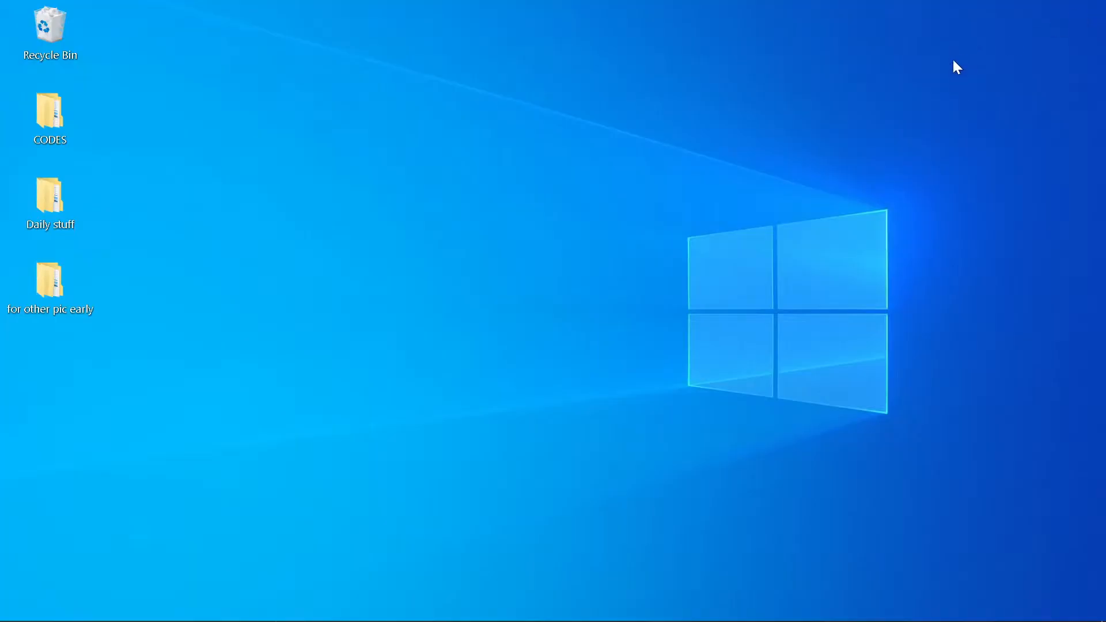
# Step: Switch to Chrome, search Google for "hardware info" and open the HWiNFO website
pyautogui.moveTo(548, 610)
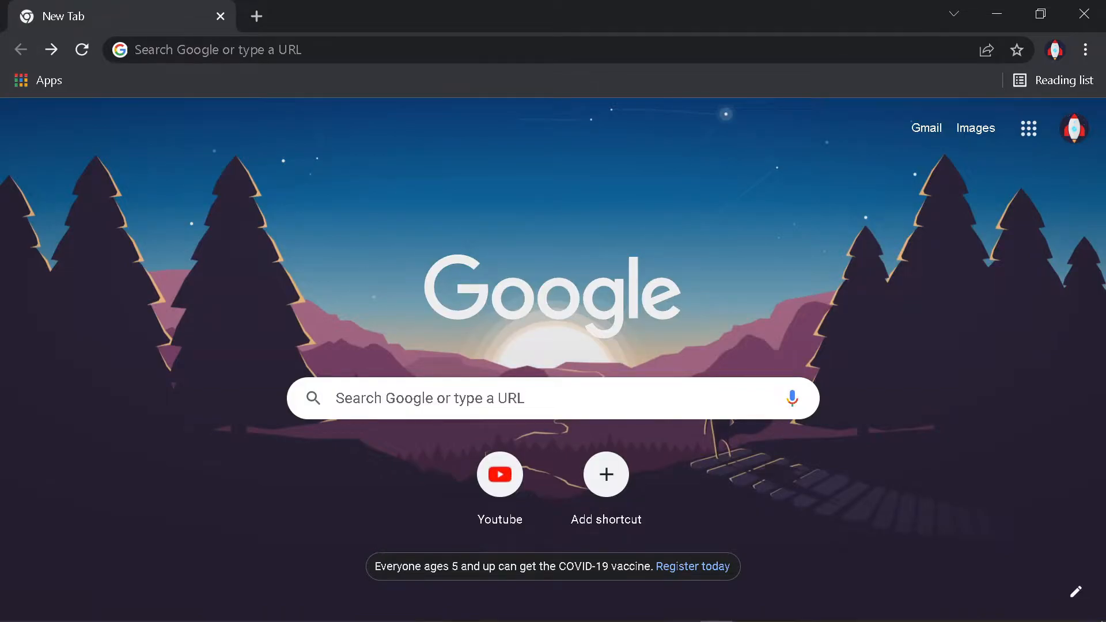
pyautogui.click(429, 398)
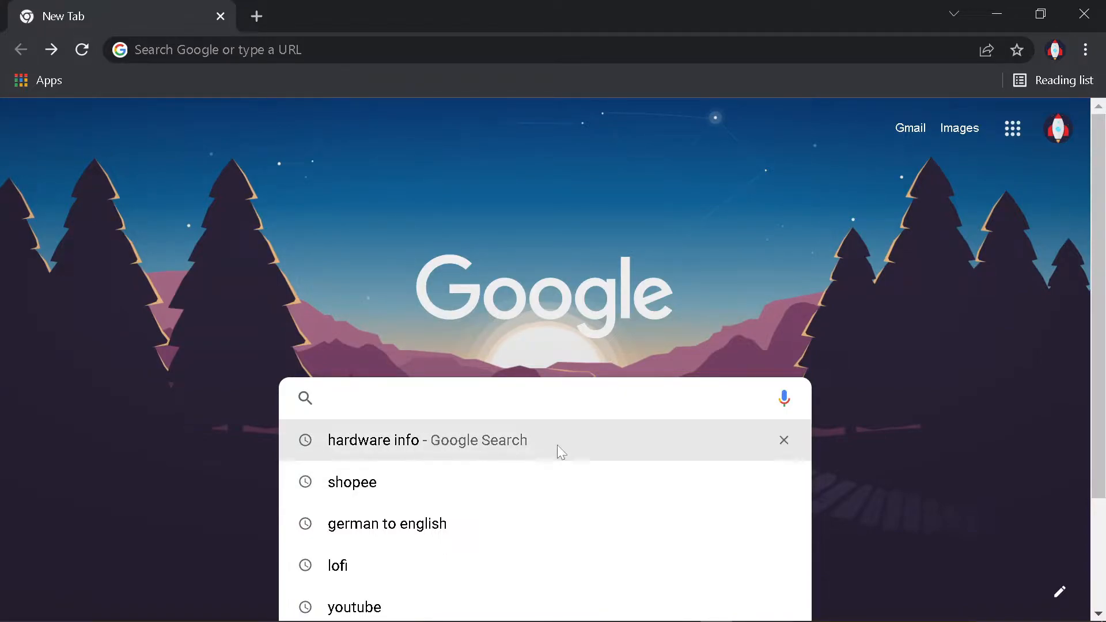
pyautogui.click(495, 441)
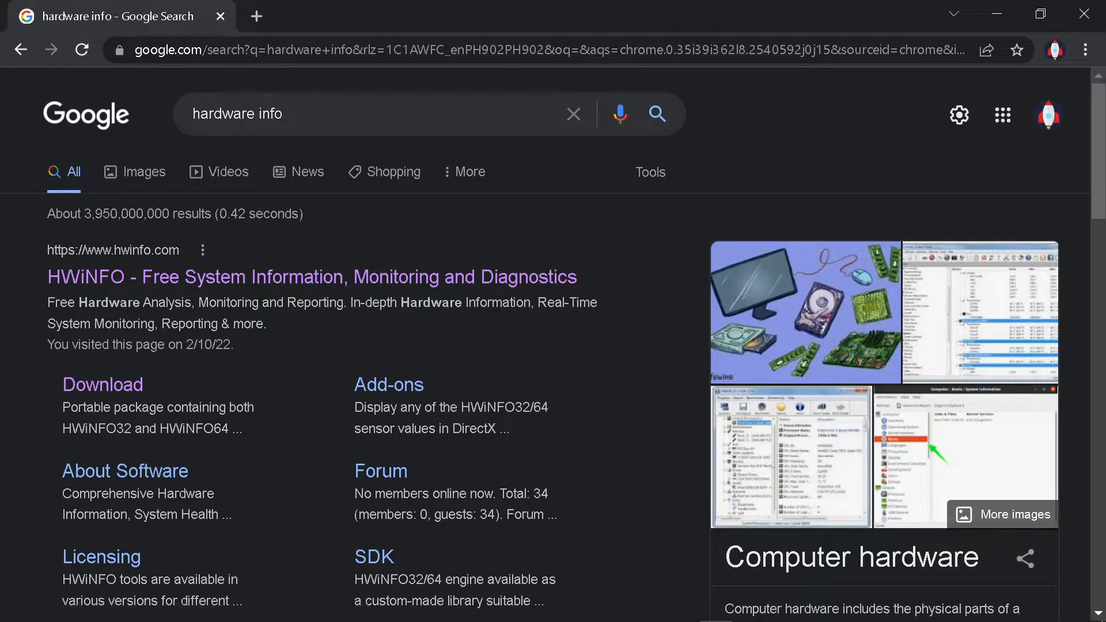
pyautogui.click(141, 298)
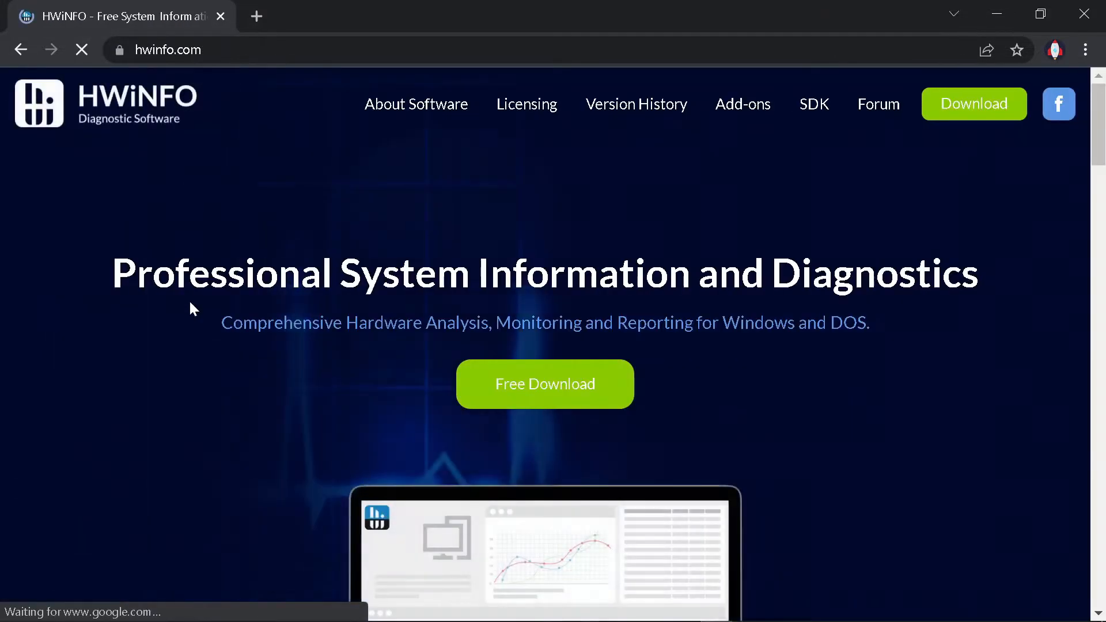
# Step: Go to HWiNFO's free download page and download the Windows installer, version 7.16, from the SAC ftp (SK) mirror
pyautogui.scroll(-5, 458, 259)
pyautogui.scroll(2, 478, 259)
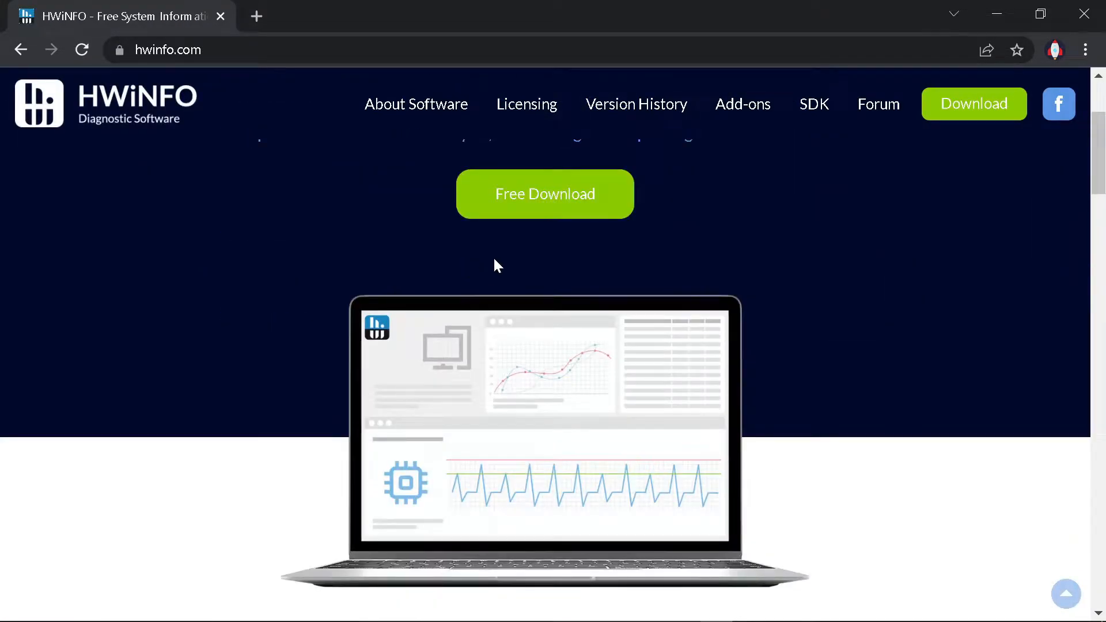
pyautogui.click(556, 201)
pyautogui.scroll(-6, 701, 354)
pyautogui.scroll(2, 702, 354)
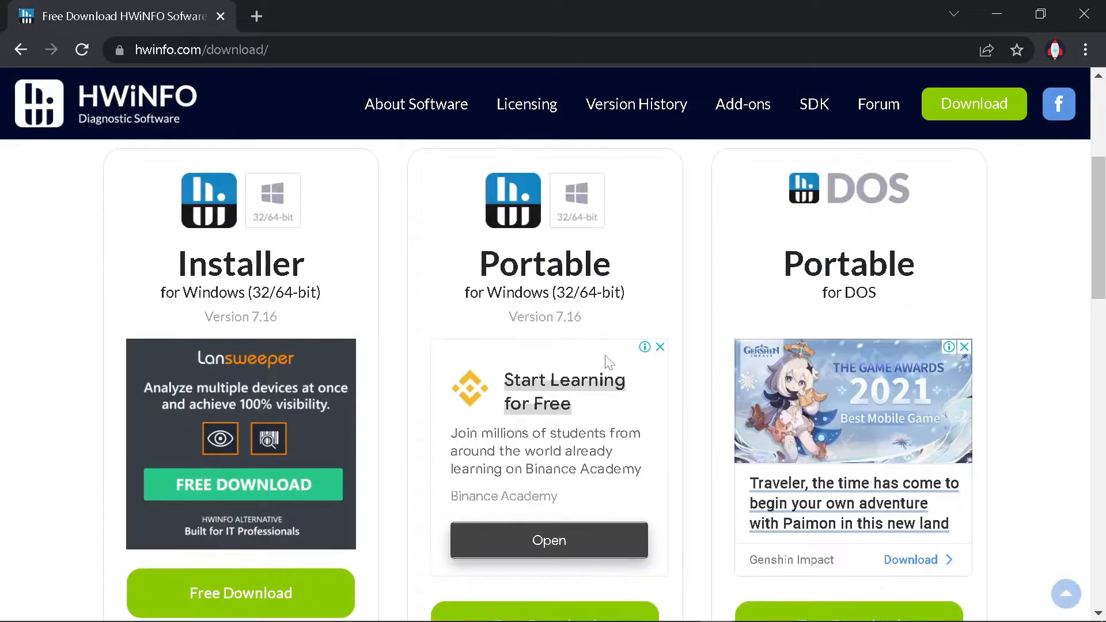
pyautogui.scroll(-6, 426, 288)
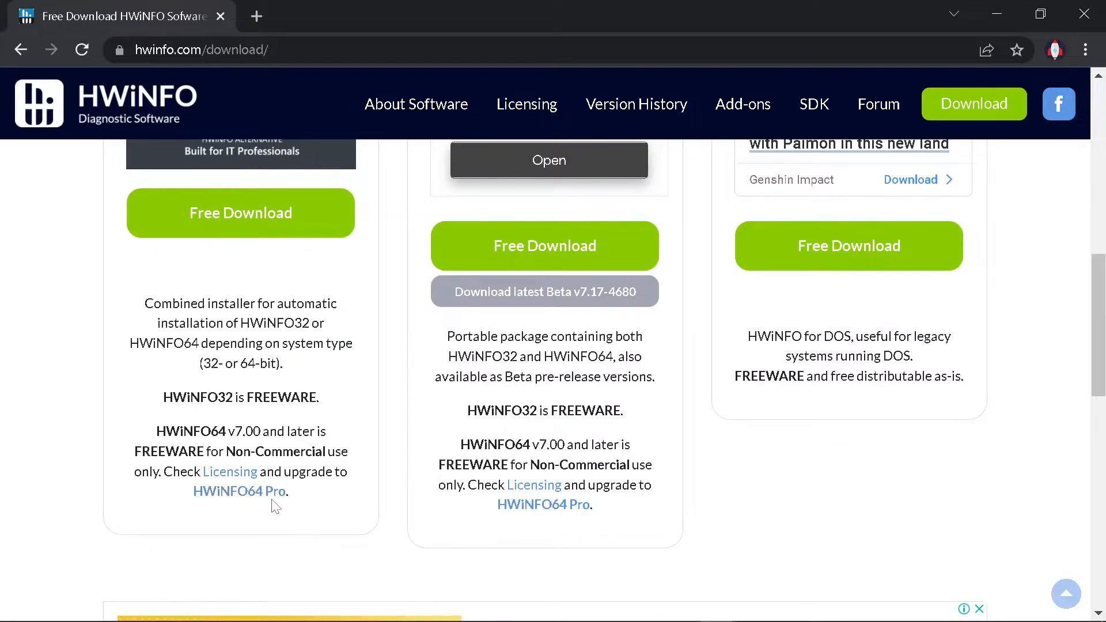
pyautogui.scroll(2, 248, 363)
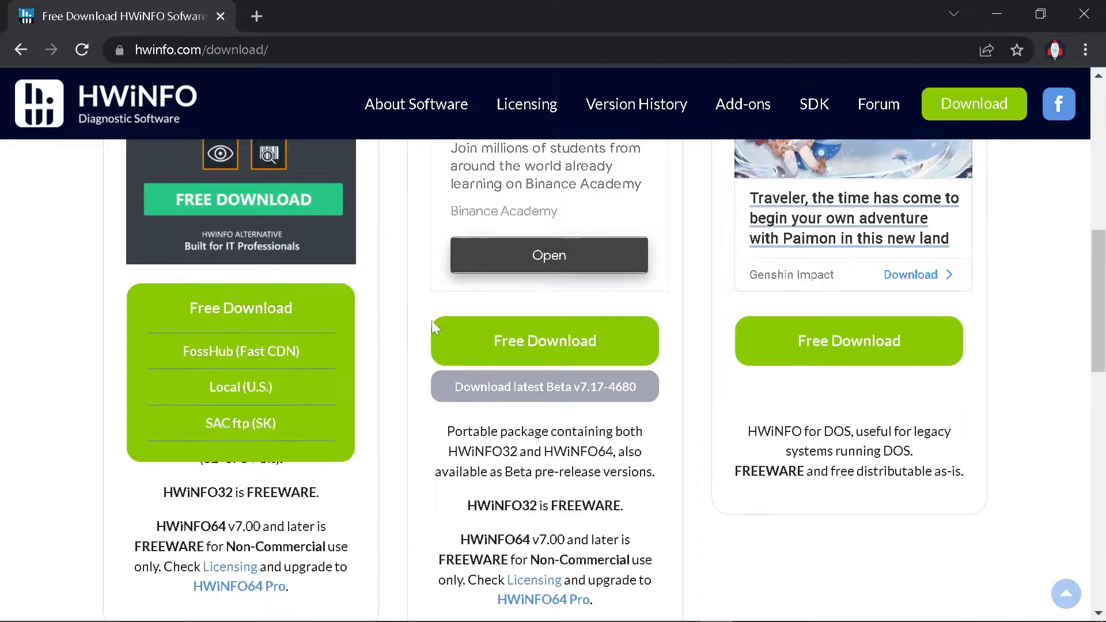
pyautogui.moveTo(563, 348)
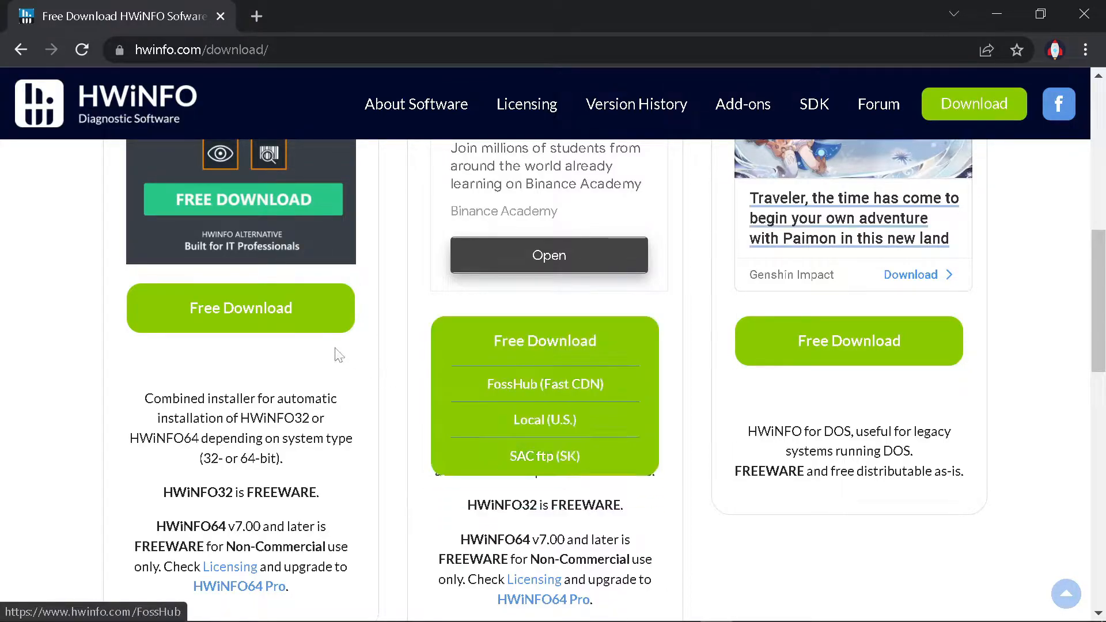
pyautogui.moveTo(266, 328)
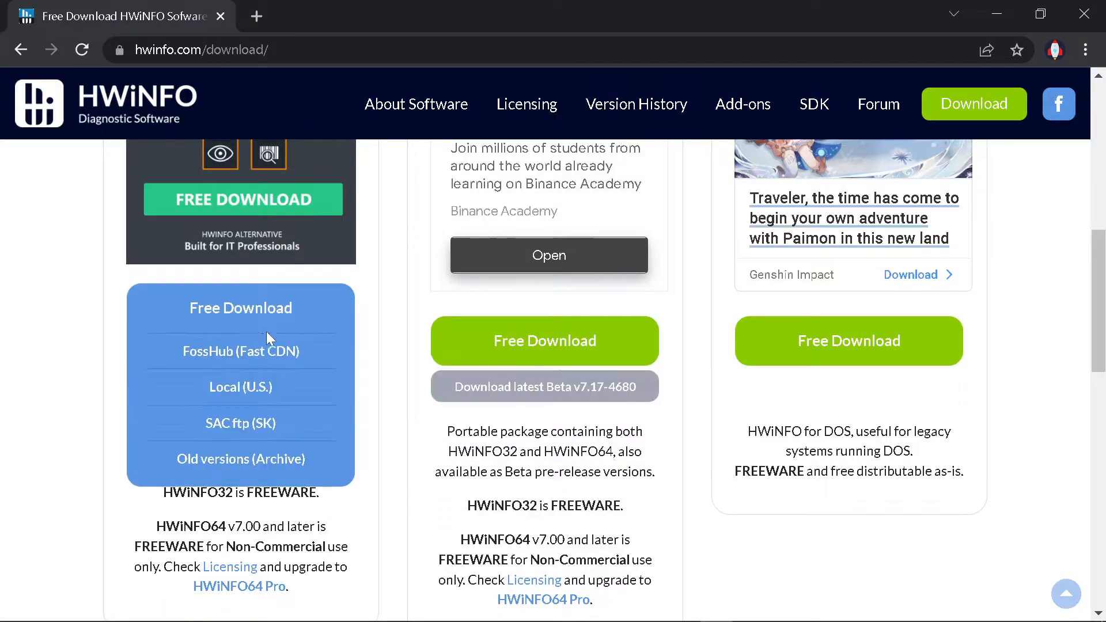
pyautogui.click(252, 420)
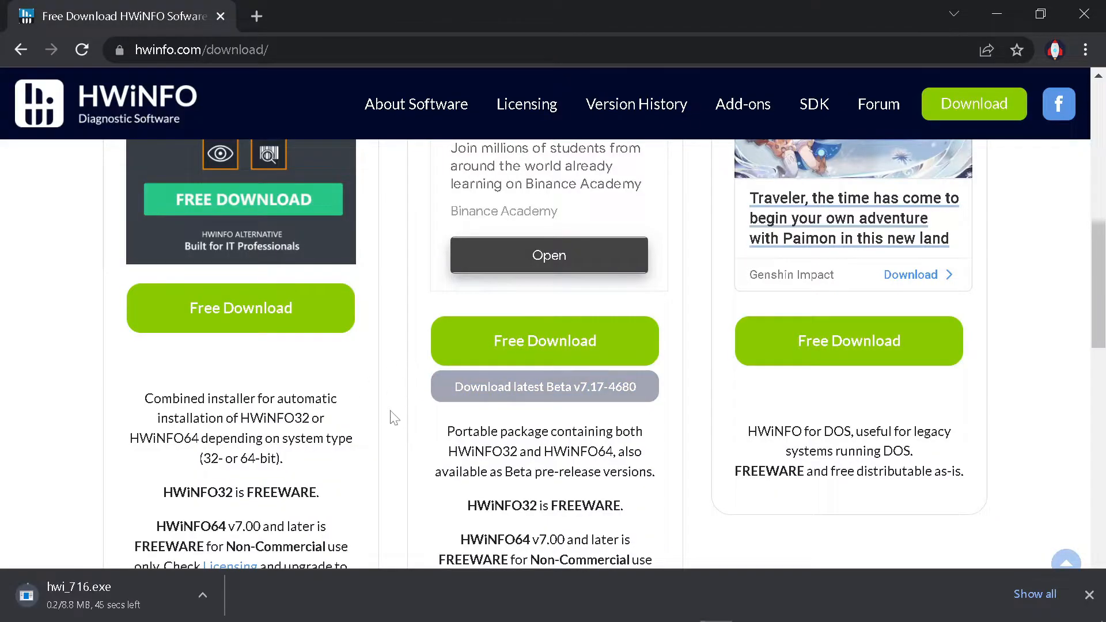
# Step: Show the downloaded hwi_716 file in its folder, move it to the Recycle Bin and close the folder window
pyautogui.click(202, 596)
pyautogui.click(252, 528)
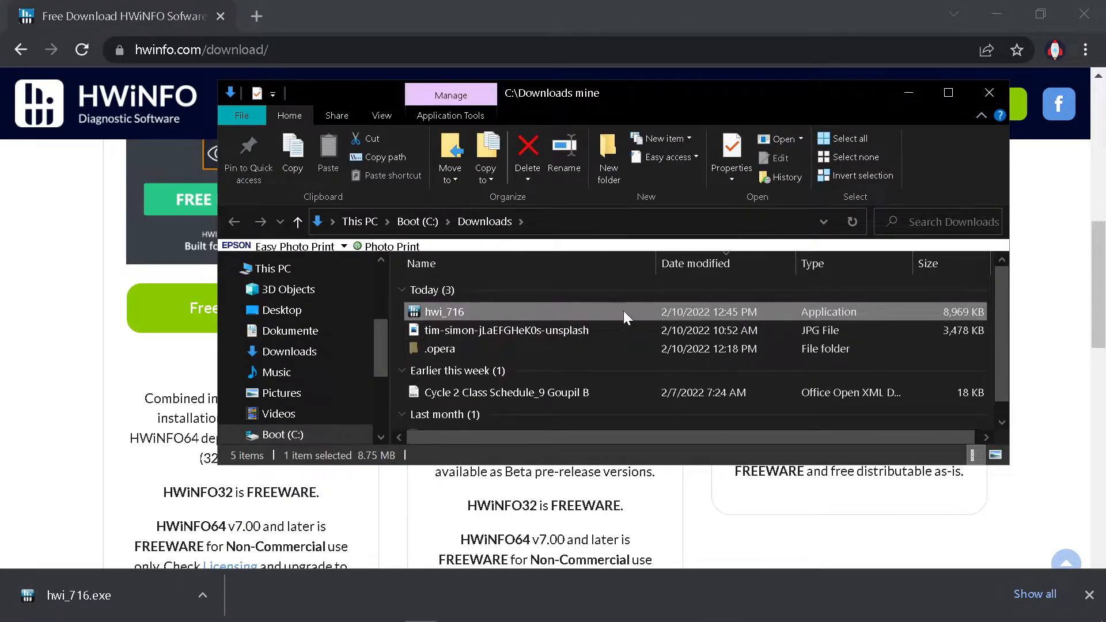
pyautogui.rightClick(562, 310)
pyautogui.click(633, 558)
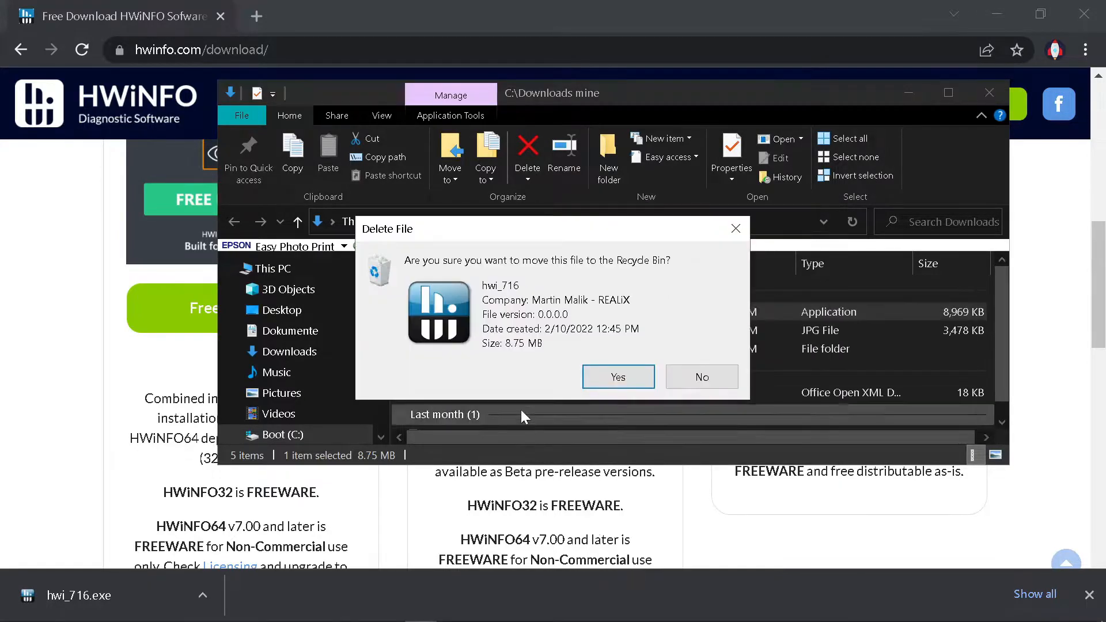
pyautogui.click(601, 376)
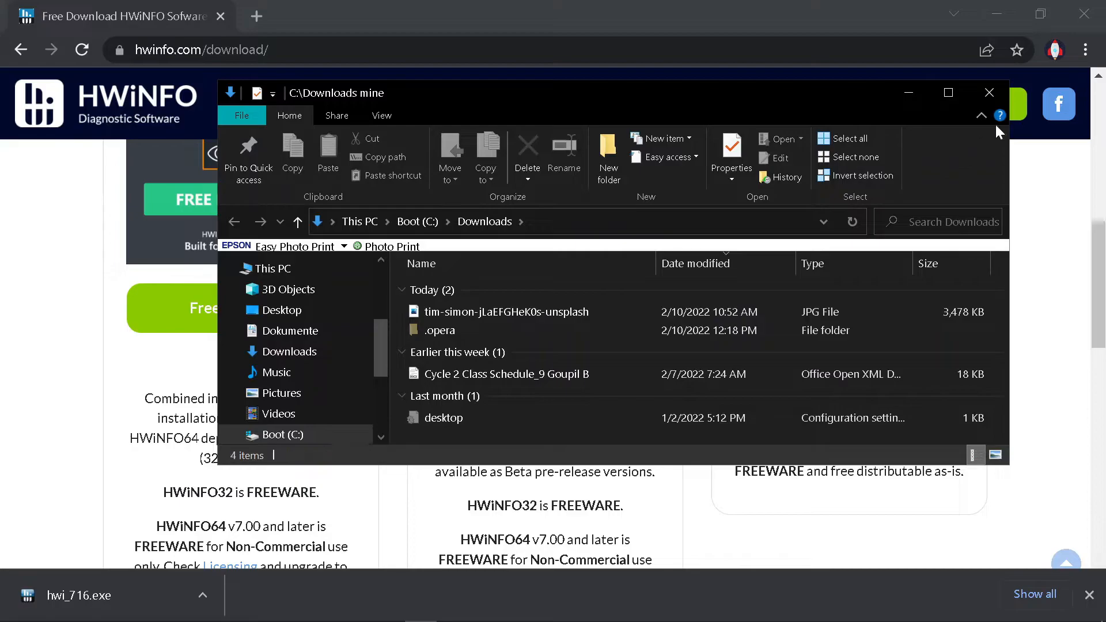
pyautogui.click(996, 93)
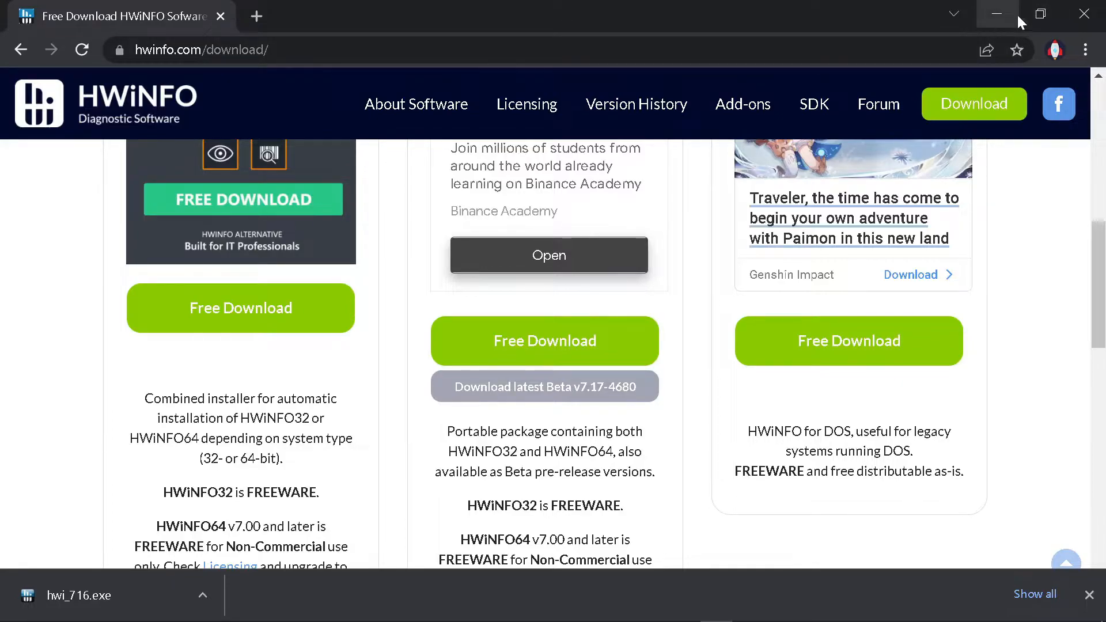
# Step: Snap the Chrome window to the right half of the desktop and a new File Explorer window to the left half
pyautogui.click(1035, 17)
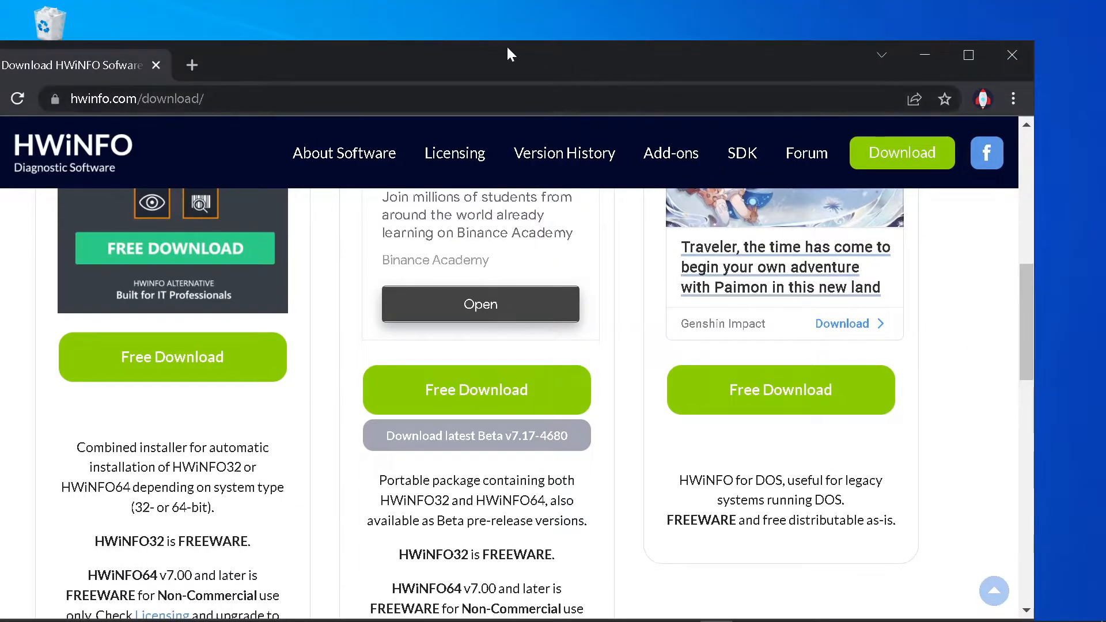
pyautogui.moveTo(370, 53); pyautogui.dragTo(1097, 84)
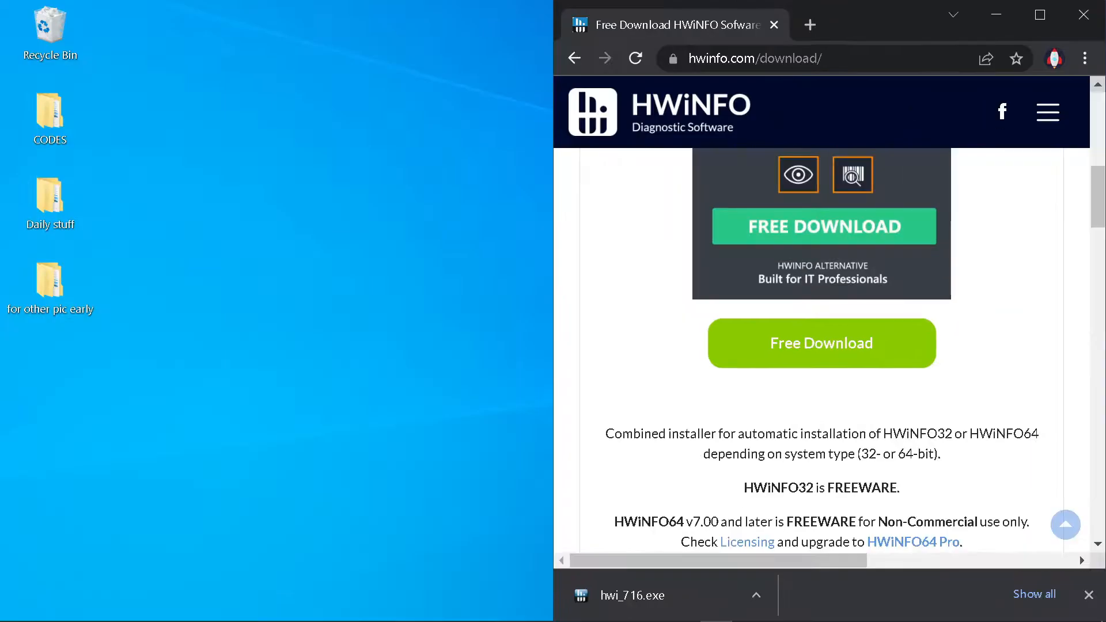
pyautogui.moveTo(273, 620)
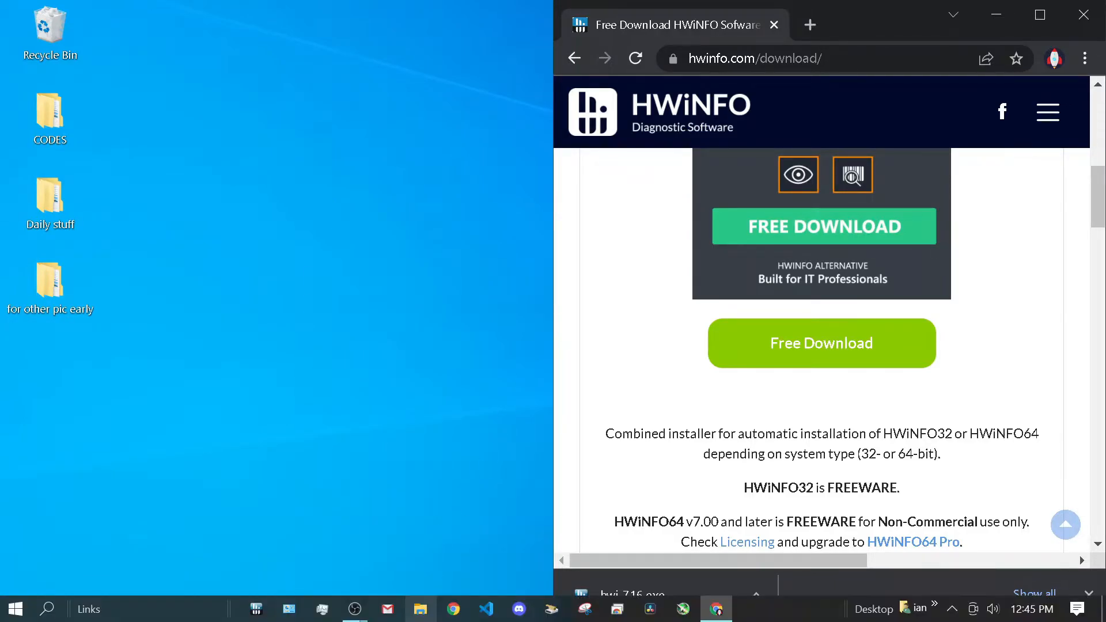
pyautogui.click(420, 609)
pyautogui.scroll(-3, 620, 368)
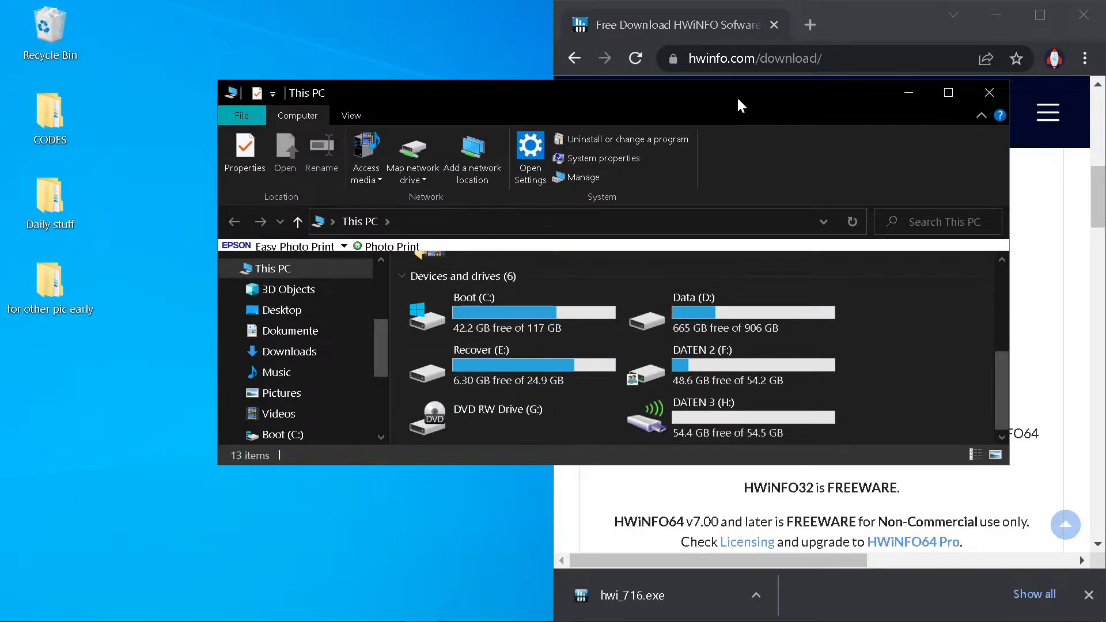
pyautogui.moveTo(770, 94); pyautogui.dragTo(3, 193)
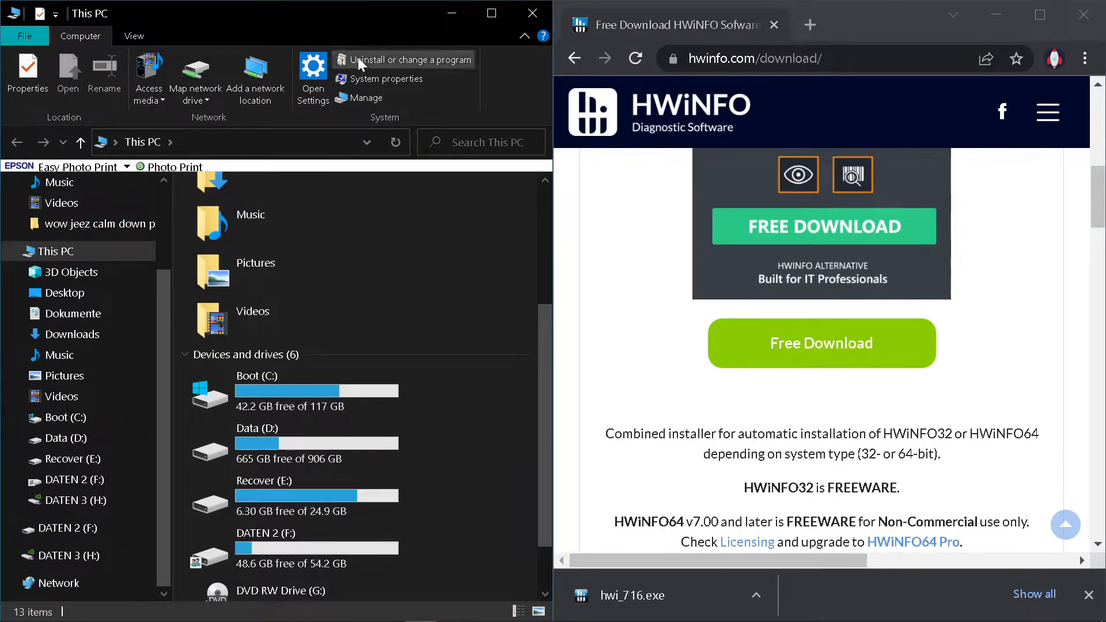
# Step: Reposition the File Explorer window on the left half of the desktop, and close both File Explorer and Chrome
pyautogui.moveTo(324, 0); pyautogui.dragTo(2, 177)
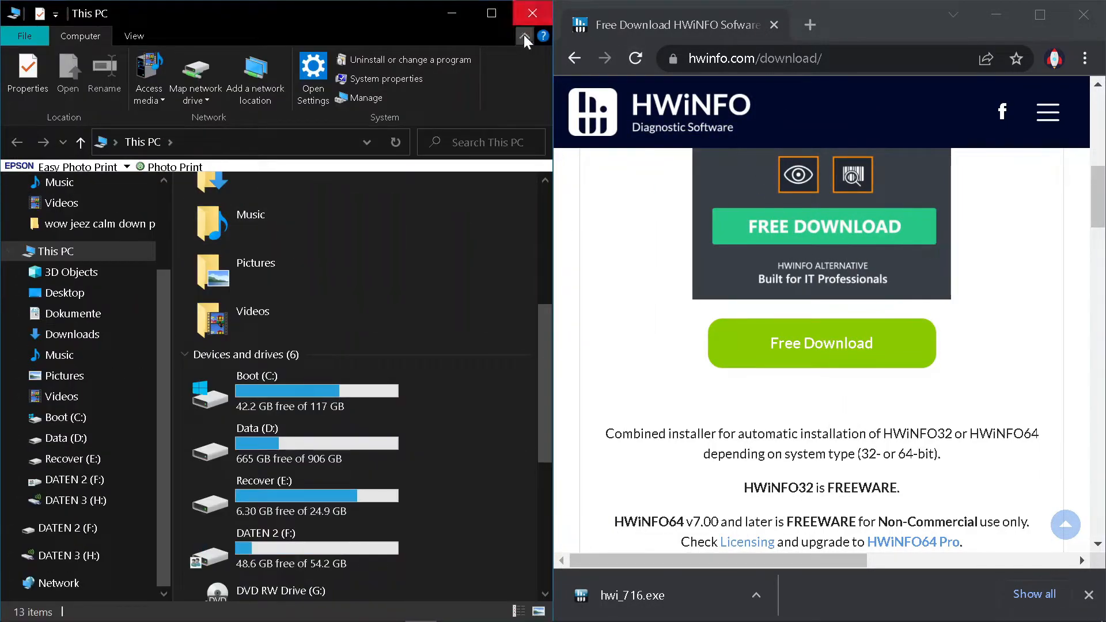
pyautogui.moveTo(351, 10); pyautogui.dragTo(345, 9)
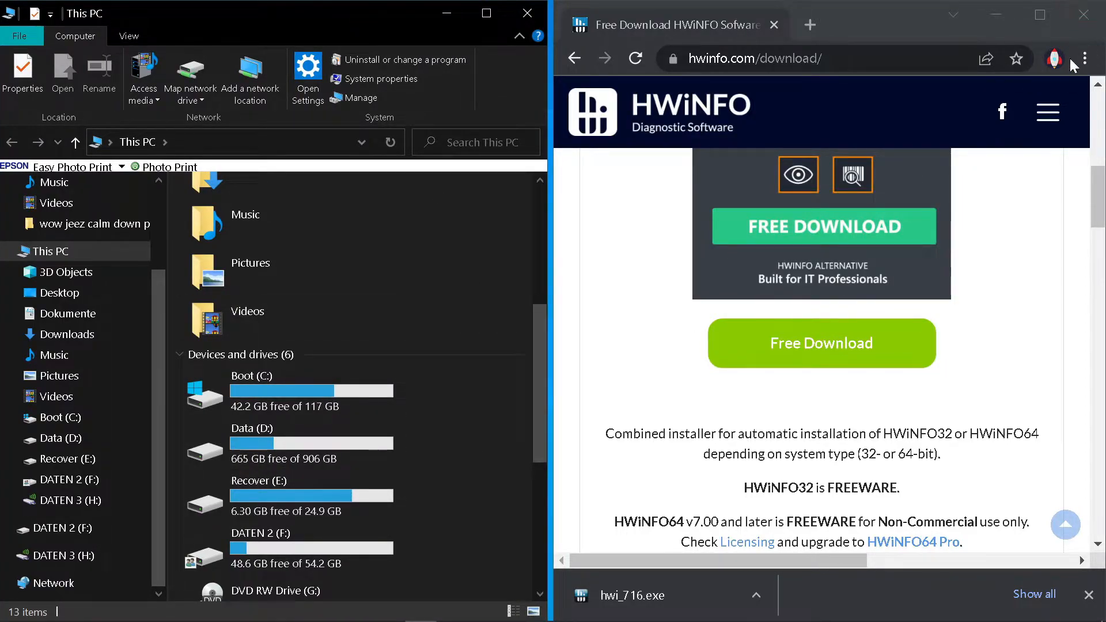
pyautogui.click(526, 14)
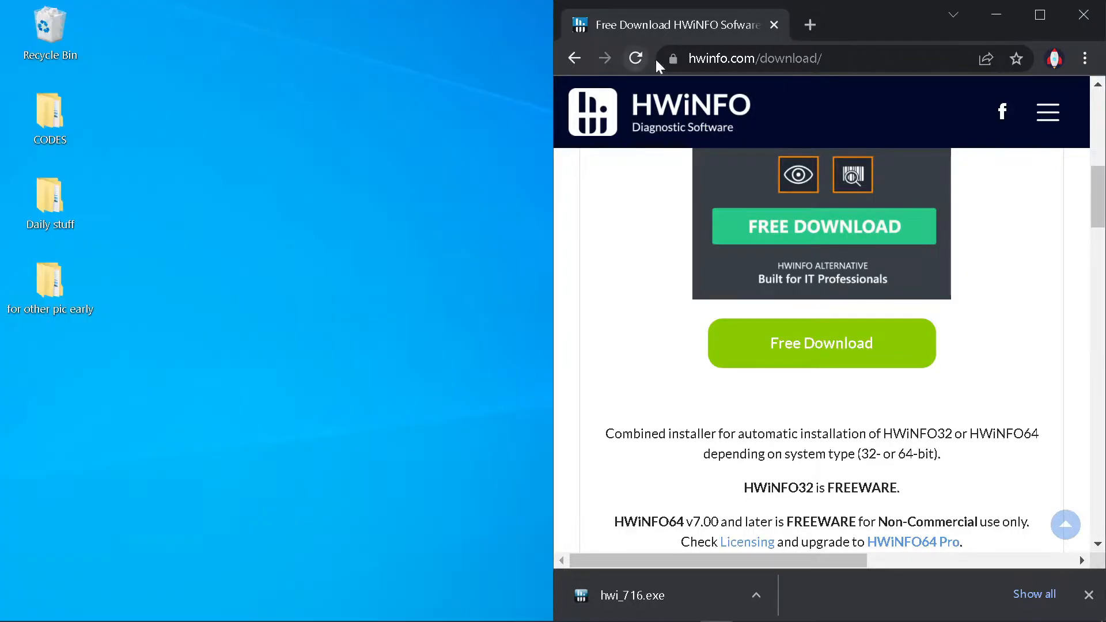
pyautogui.click(1069, 25)
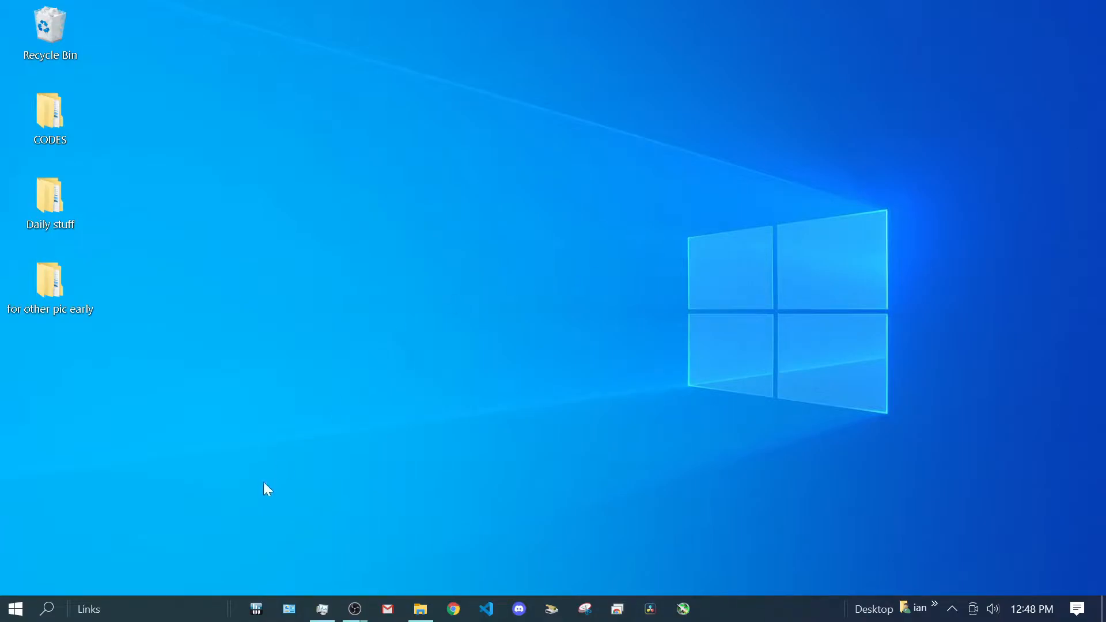
# Step: Search Windows for "task manager", open Task Manager and go to its list of startup programs
pyautogui.click(47, 609)
pyautogui.write('task manager')
pyautogui.press('Return')
pyautogui.scroll(1, 371, 378)
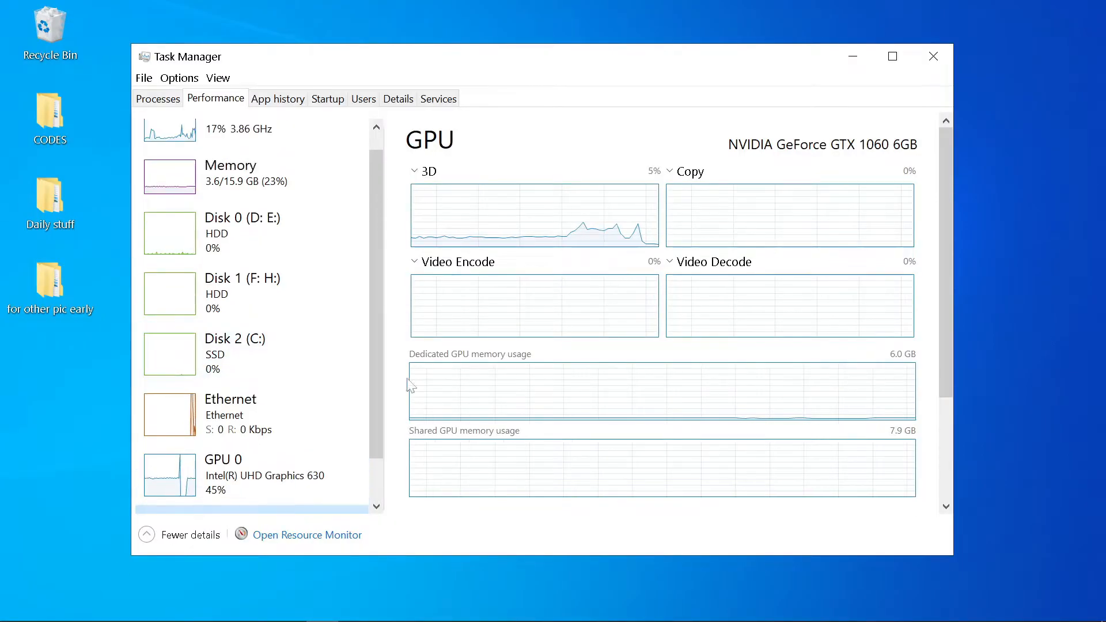
pyautogui.scroll(1, 371, 377)
pyautogui.click(327, 99)
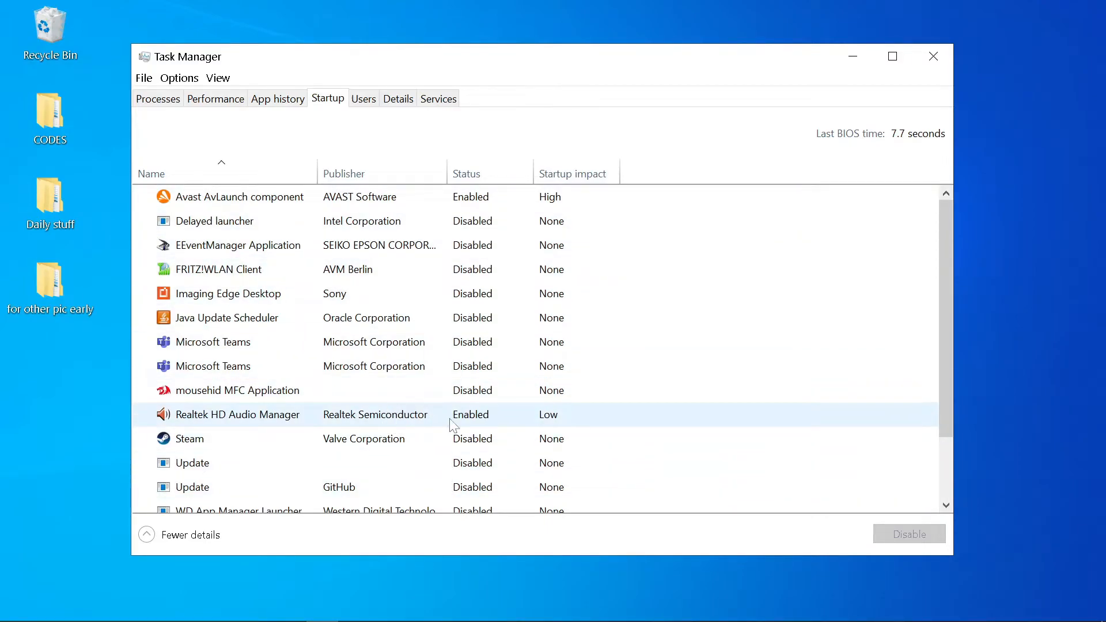
# Step: Disable Realtek HD Audio Manager at startup and try to disable the Avast AvLaunch component
pyautogui.rightClick(451, 425)
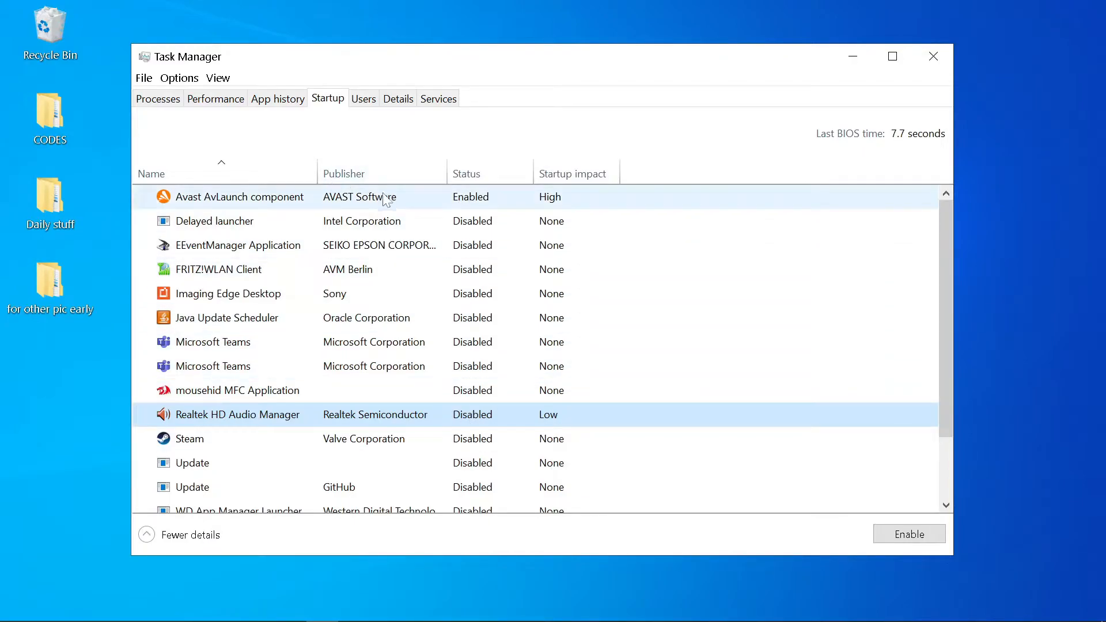
pyautogui.click(418, 198)
pyautogui.rightClick(416, 198)
pyautogui.click(507, 219)
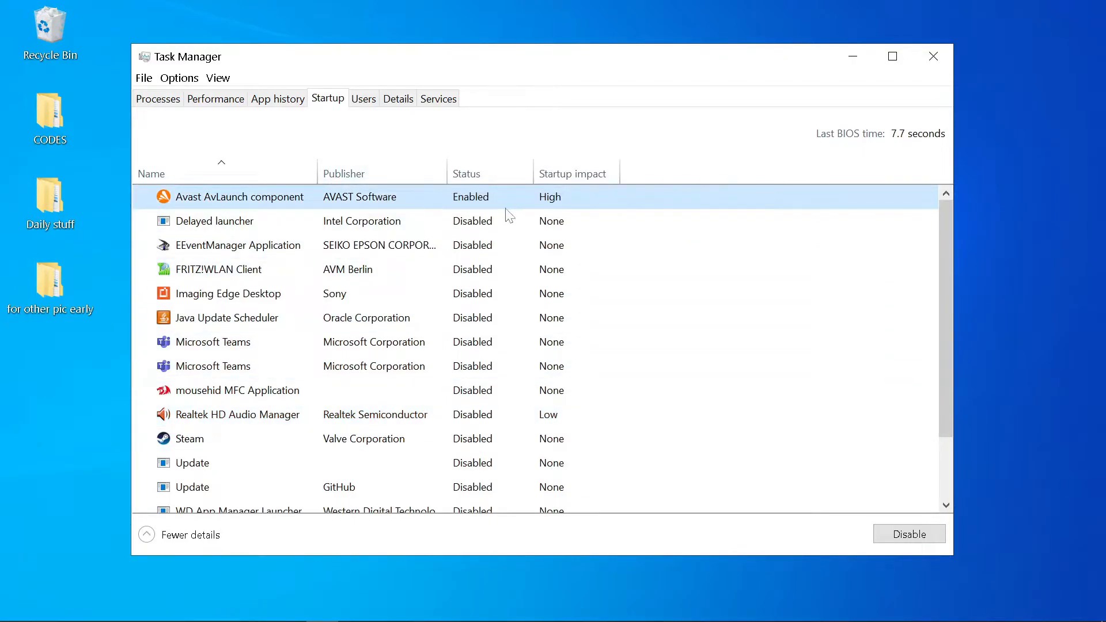
# Step: Review the hardware performance graphs and the CPU, memory, disk and GPU usage of the running processes
pyautogui.click(207, 104)
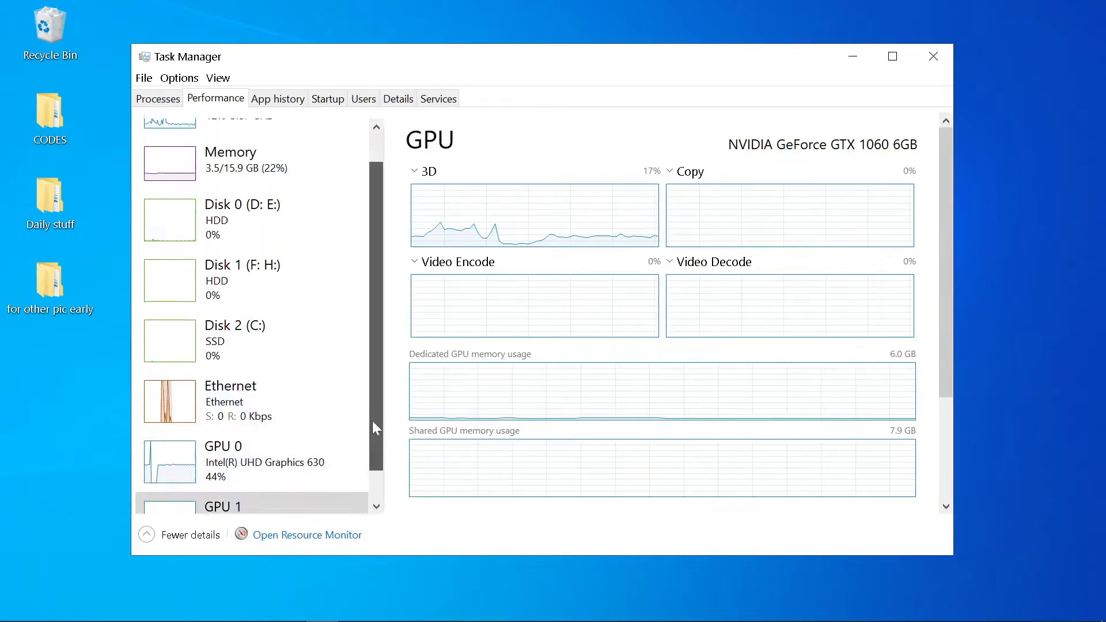
pyautogui.scroll(-2, 373, 417)
pyautogui.scroll(2, 373, 397)
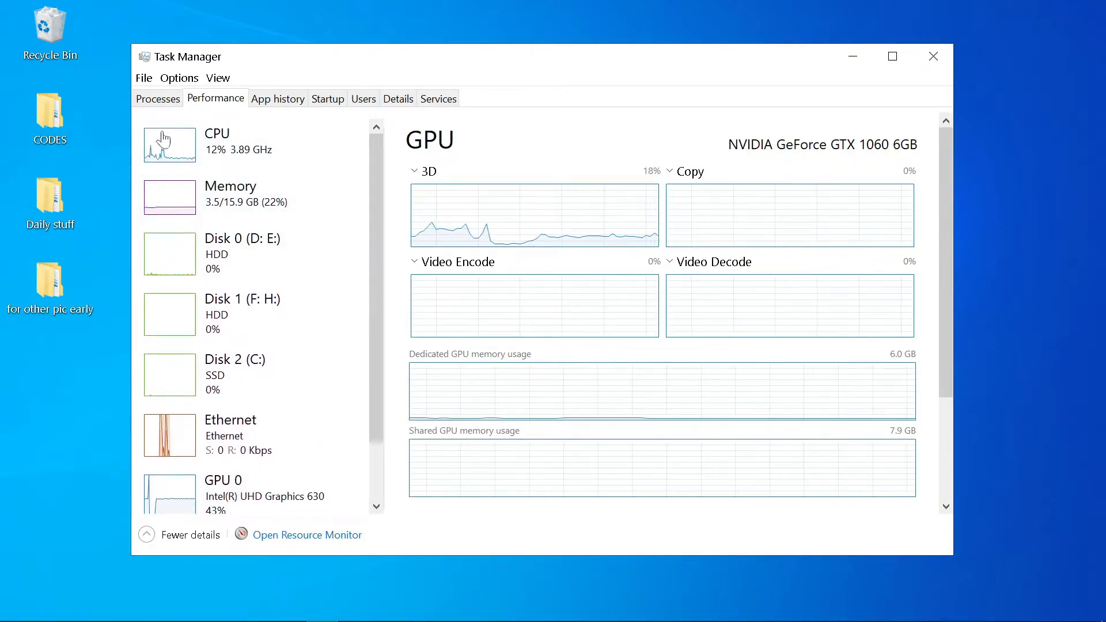
pyautogui.click(156, 101)
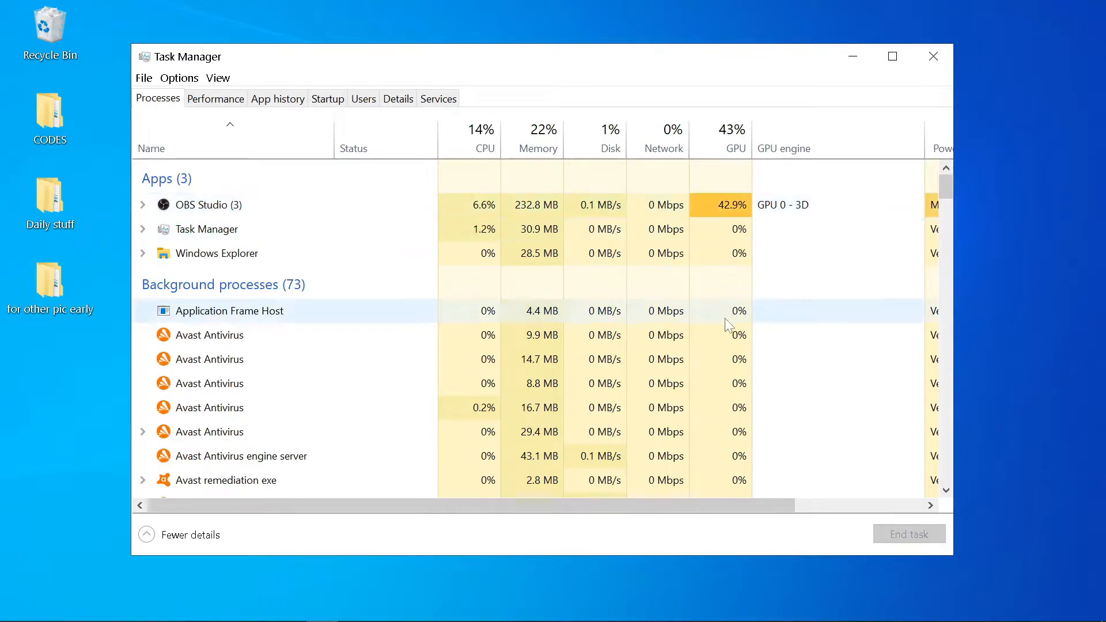
pyautogui.moveTo(629, 505)
pyautogui.mouseDown()
pyautogui.moveTo(720, 505)
pyautogui.moveTo(745, 490)
pyautogui.moveTo(619, 505)
pyautogui.mouseUp()
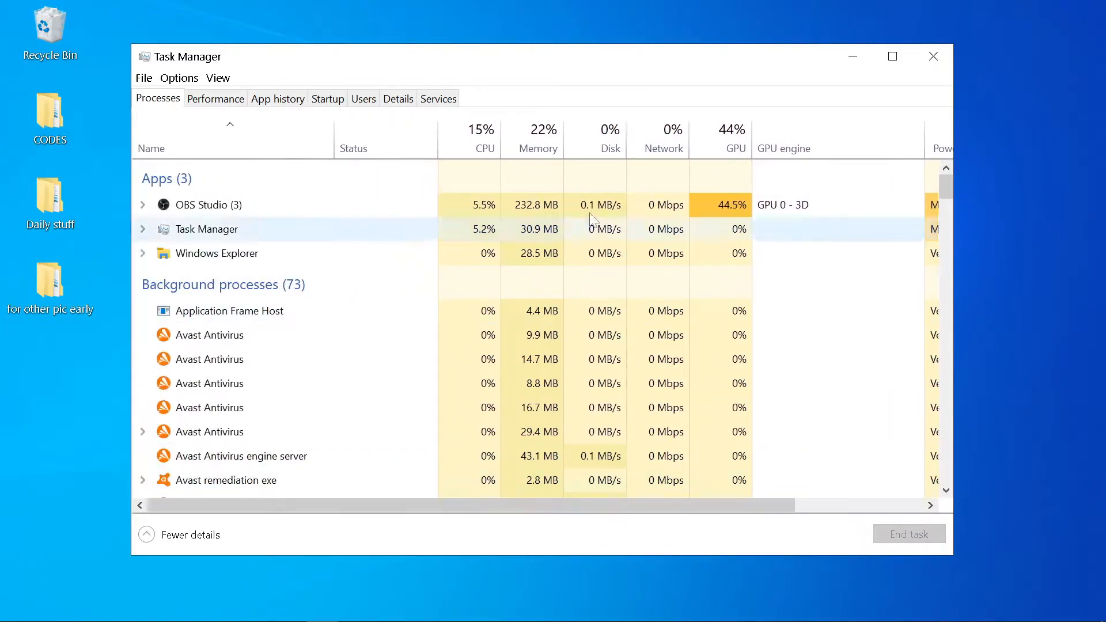
# Step: Look through the running background processes and the Task Manager window options, and close Task Manager
pyautogui.scroll(-1, 634, 283)
pyautogui.scroll(-4, 634, 282)
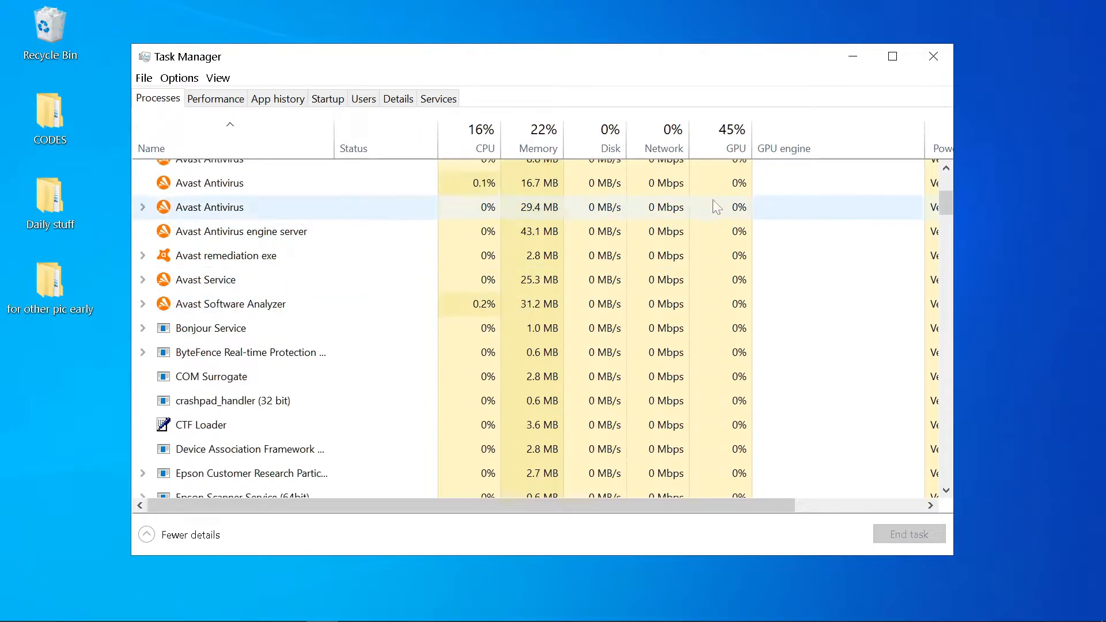
pyautogui.scroll(-6, 743, 227)
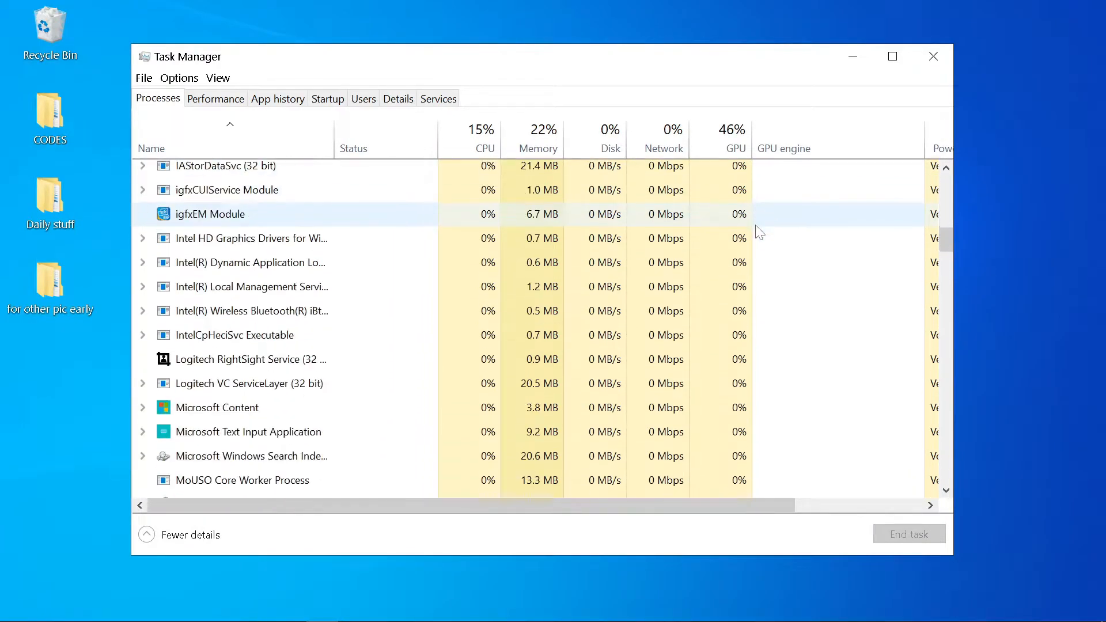
pyautogui.moveTo(555, 506); pyautogui.dragTo(456, 499)
pyautogui.scroll(-2, 450, 342)
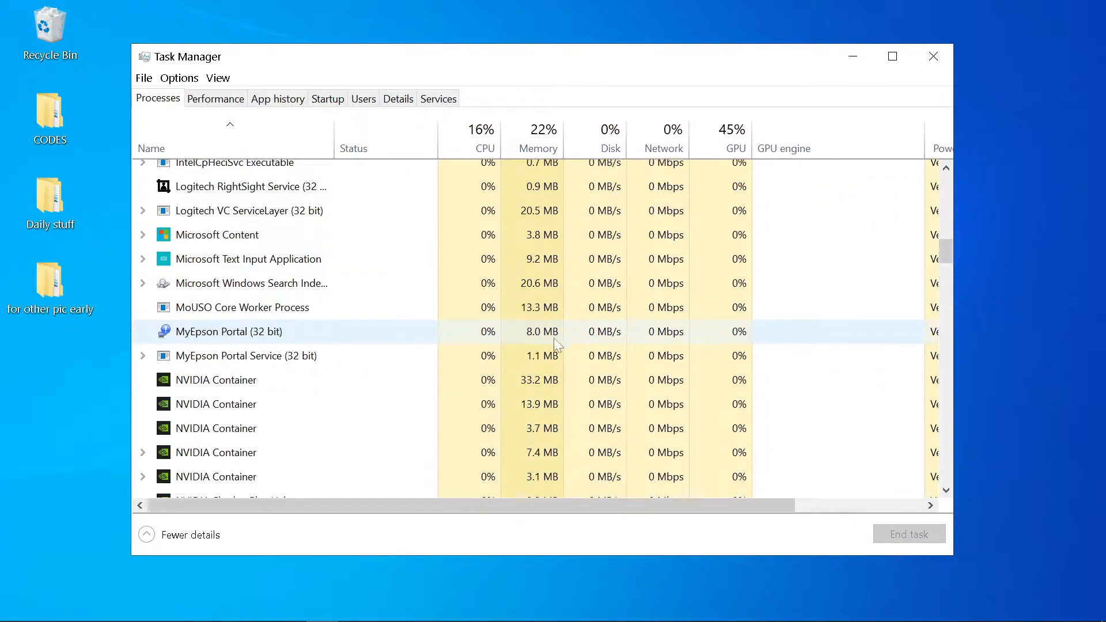
pyautogui.scroll(-2, 554, 337)
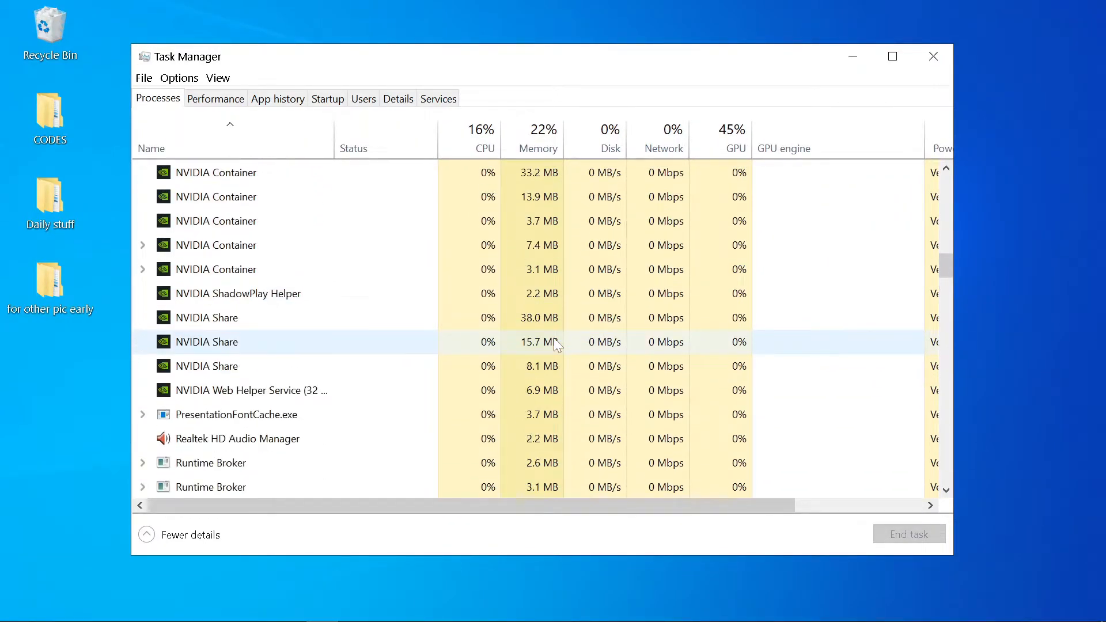
pyautogui.scroll(-2, 556, 344)
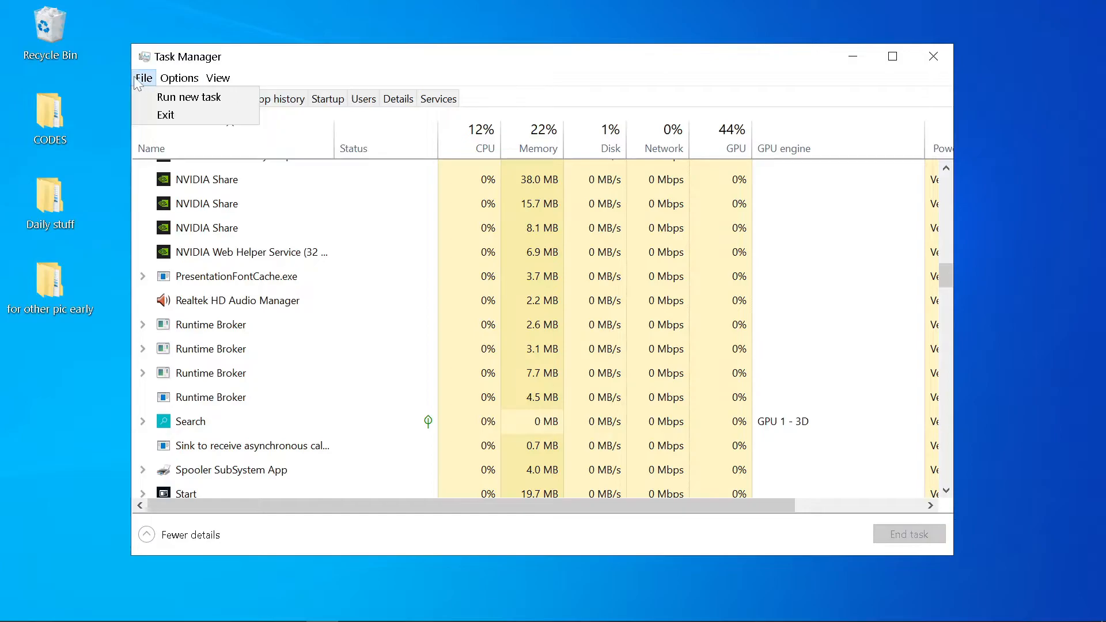
pyautogui.moveTo(182, 82)
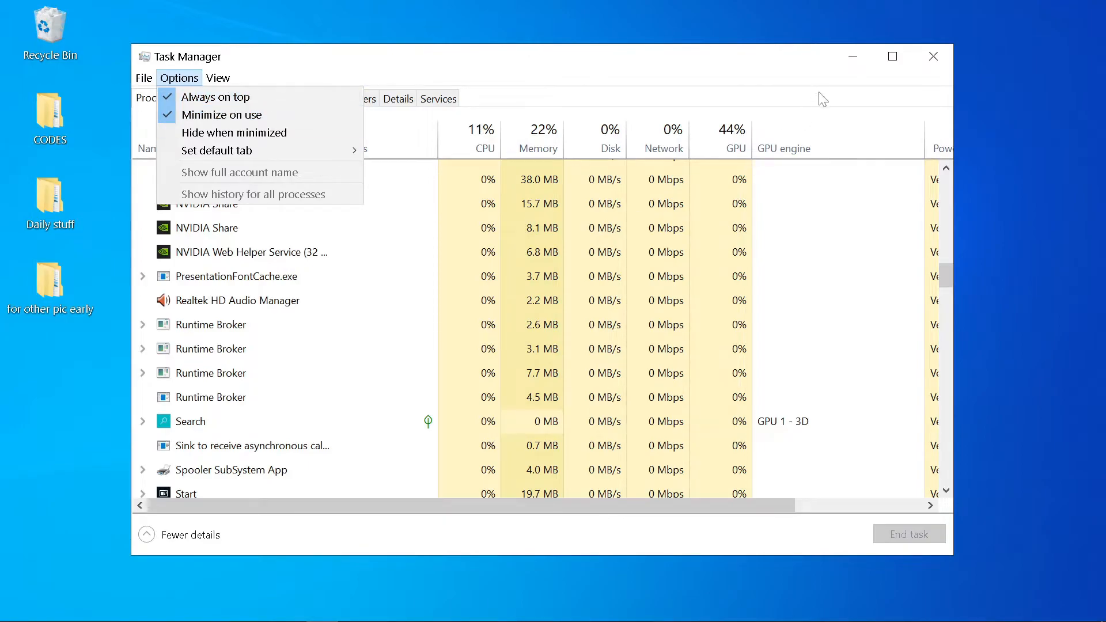
pyautogui.click(933, 57)
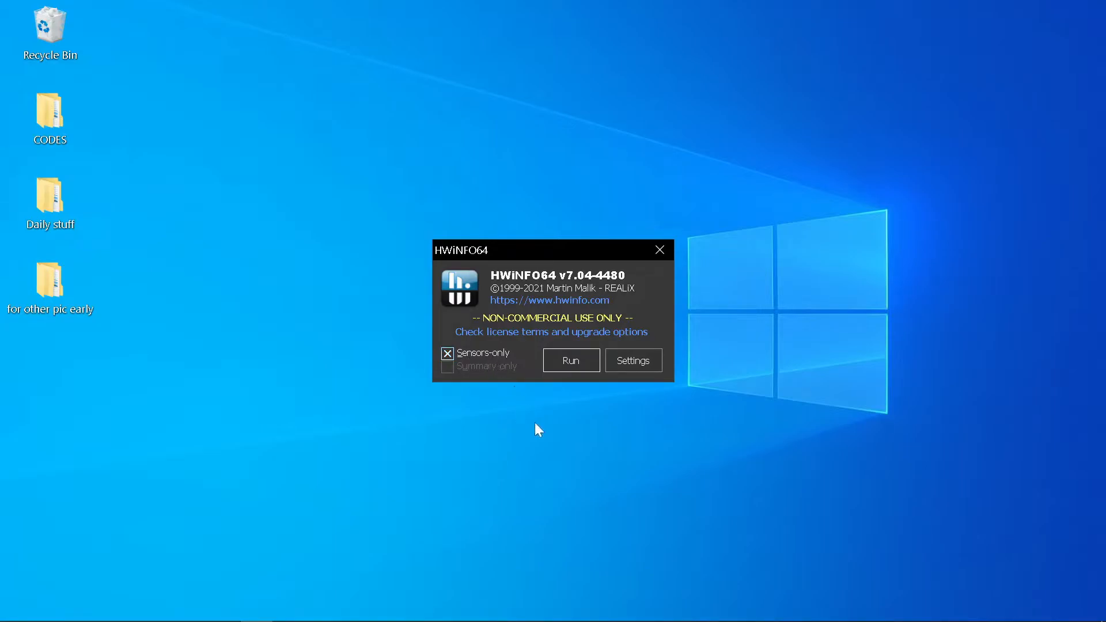
# Step: Run HWiNFO64 in sensors-only mode without updating, and examine the CPU temperature, power, memory timing and mainboard sensors
pyautogui.click(572, 358)
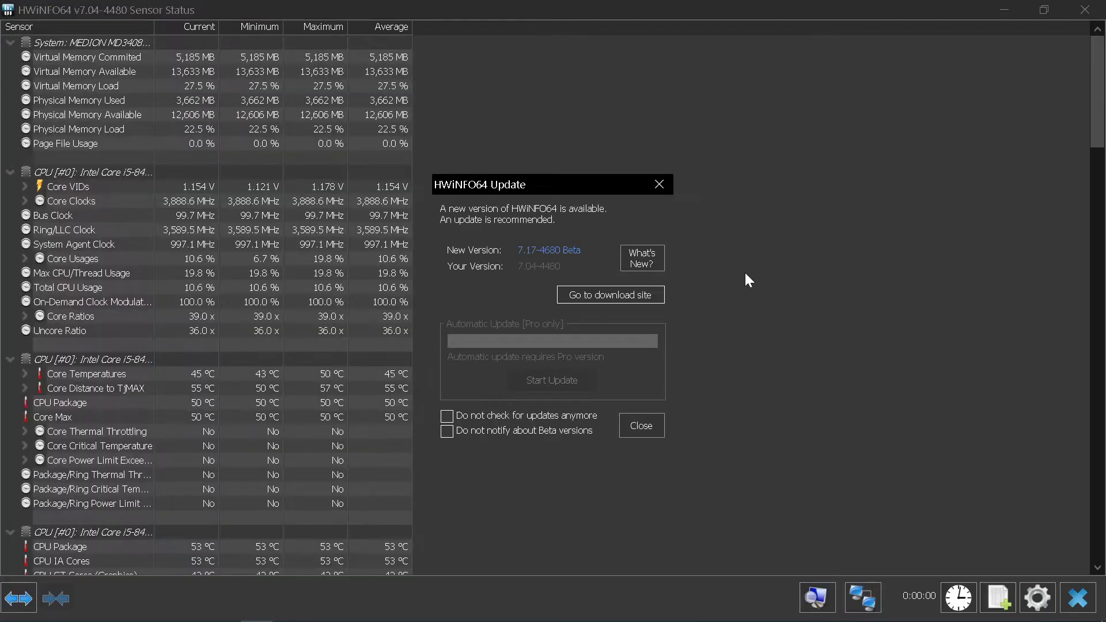
pyautogui.click(657, 184)
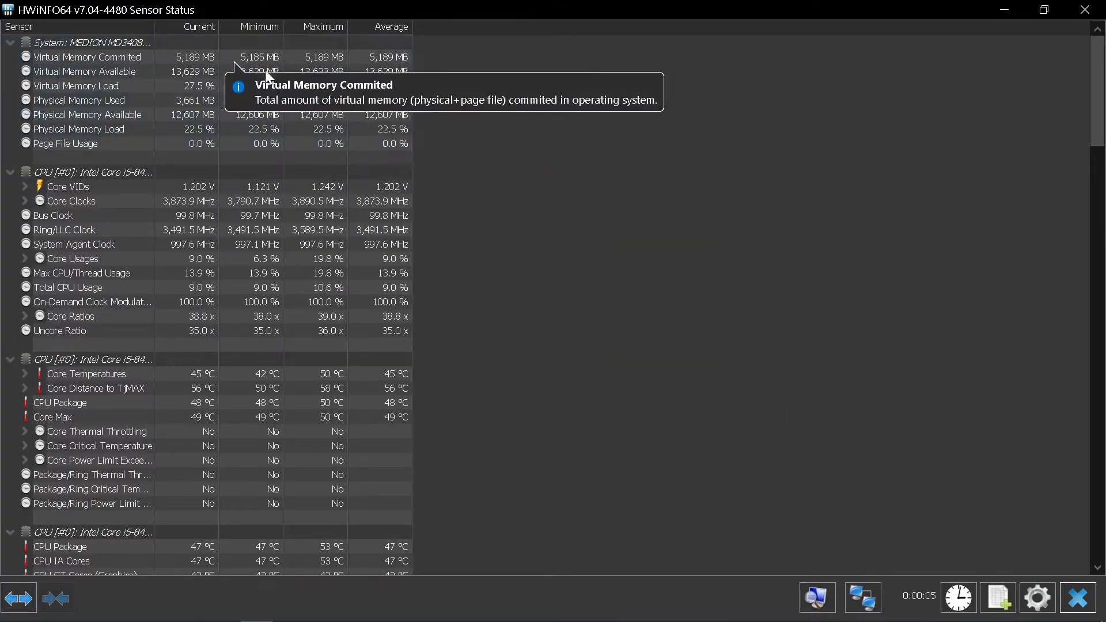
pyautogui.scroll(-3, 365, 313)
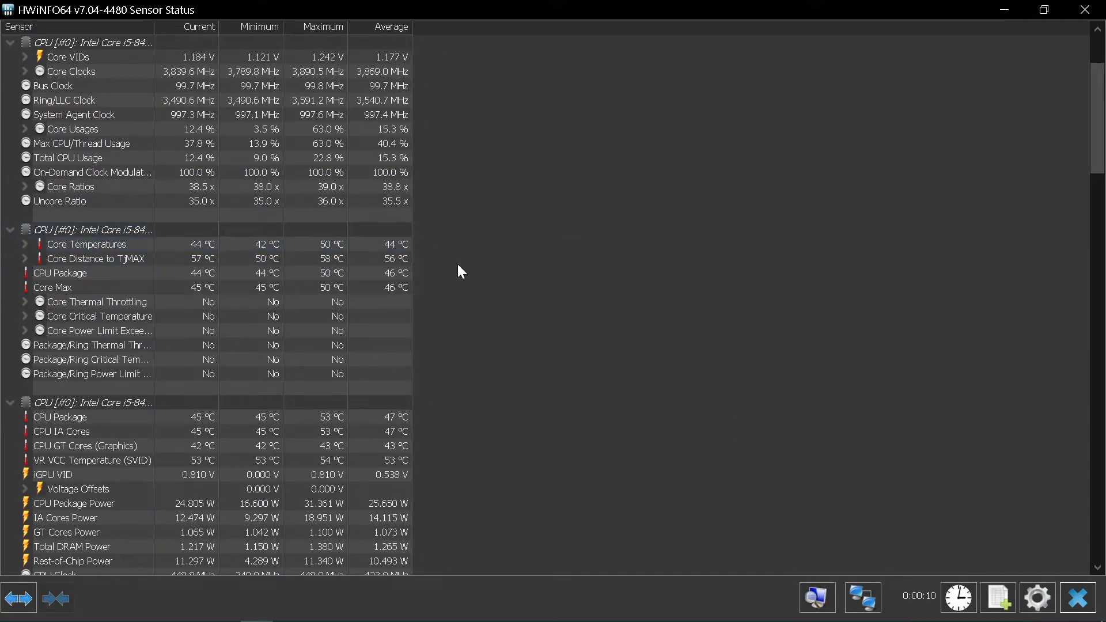
pyautogui.scroll(-4, 552, 246)
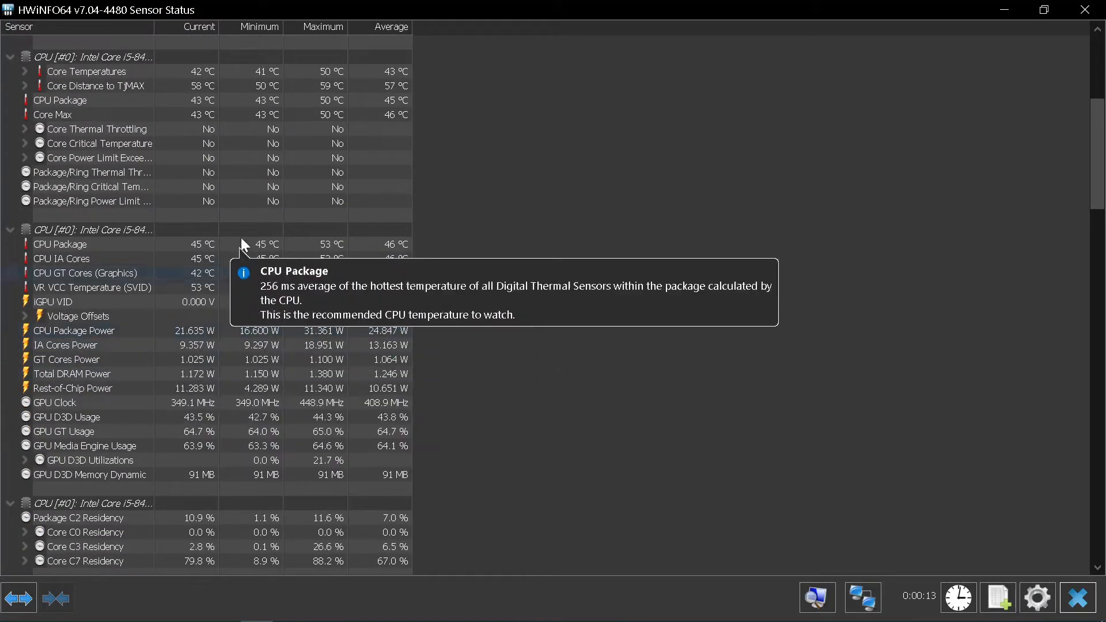
pyautogui.scroll(-2, 312, 242)
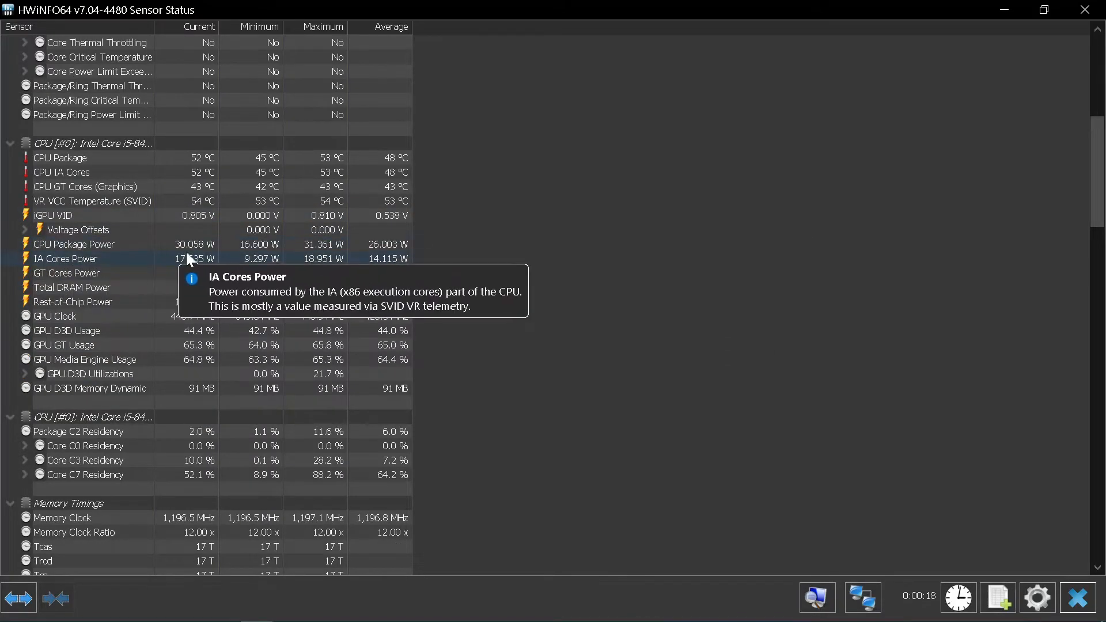
pyautogui.scroll(-3, 231, 306)
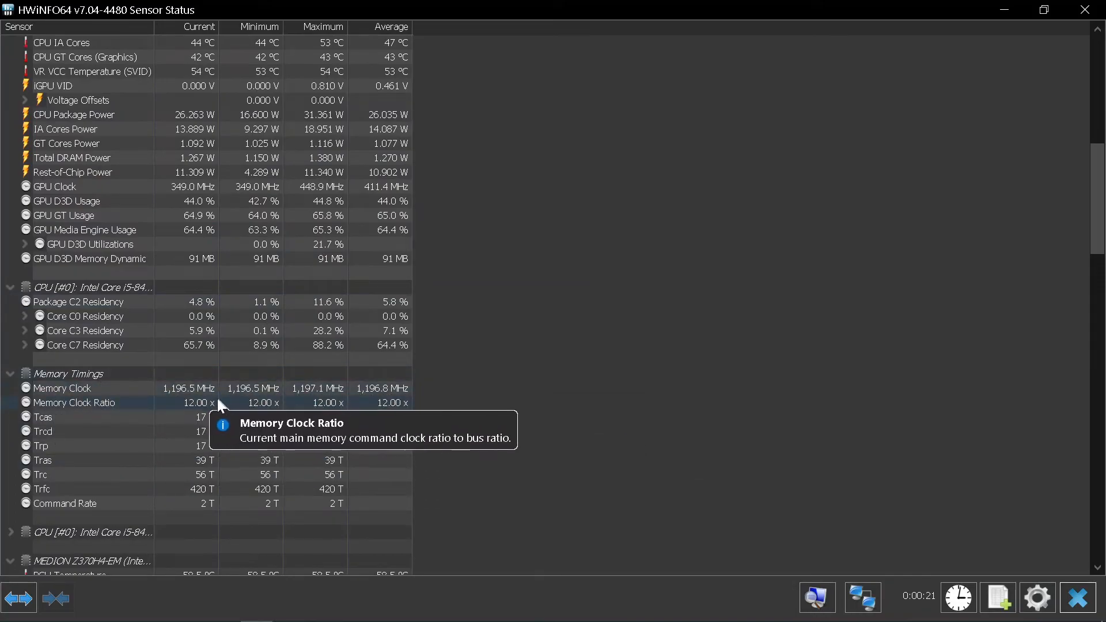
pyautogui.scroll(-4, 340, 323)
pyautogui.scroll(-1, 357, 290)
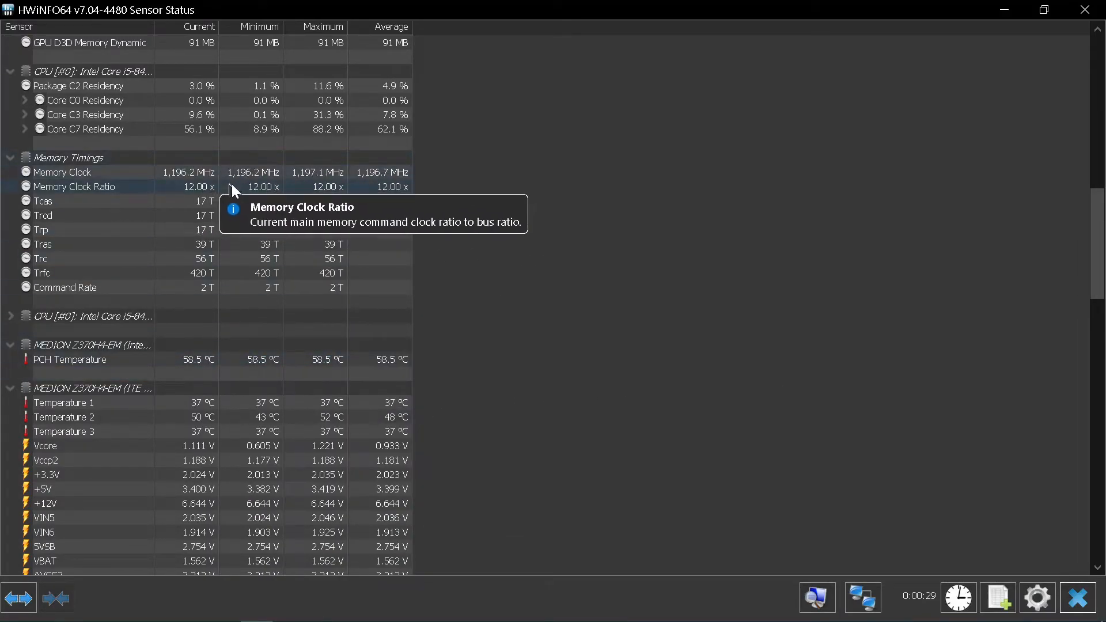
pyautogui.scroll(-2, 403, 320)
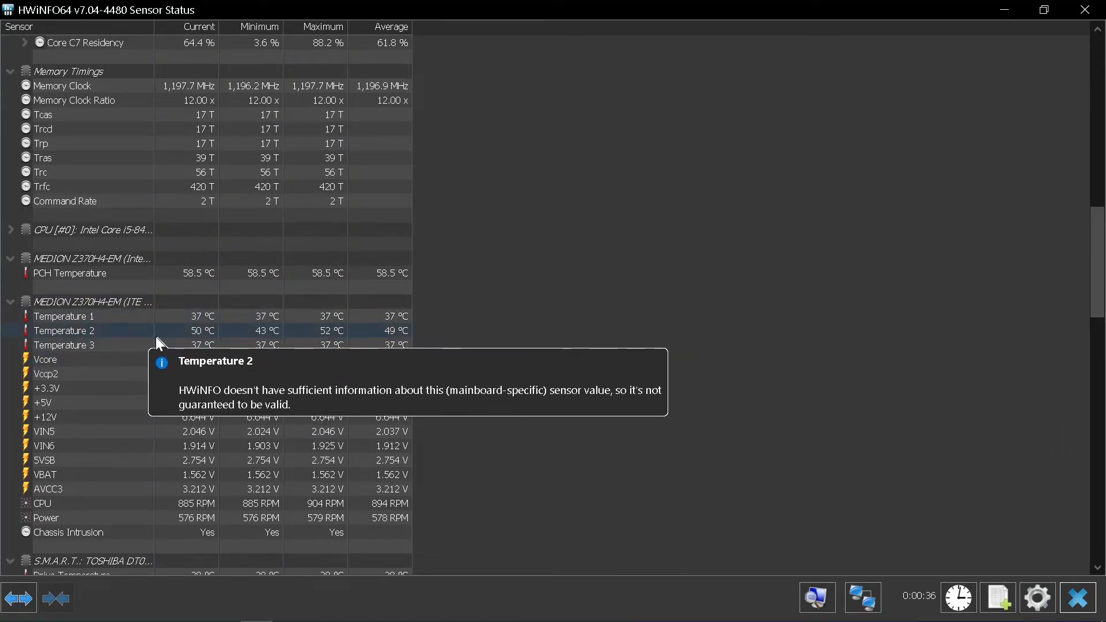
# Step: Examine the mainboard voltages and fan speeds and the health and activity statistics of the three drives
pyautogui.scroll(-6, 361, 306)
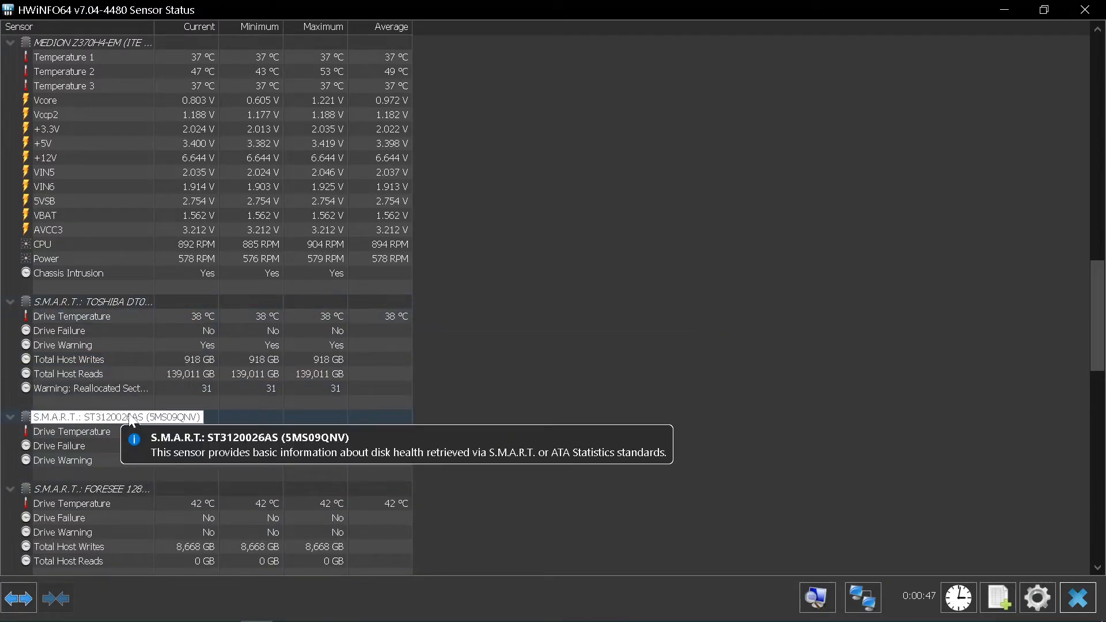
pyautogui.scroll(-4, 247, 300)
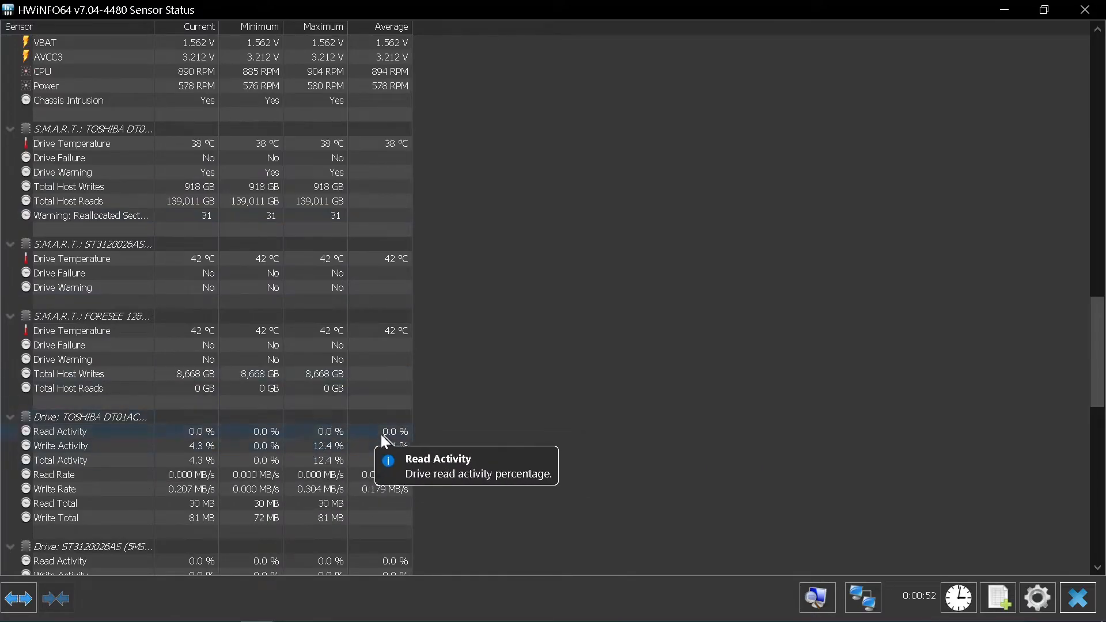
pyautogui.scroll(-2, 290, 385)
pyautogui.scroll(-2, 290, 385)
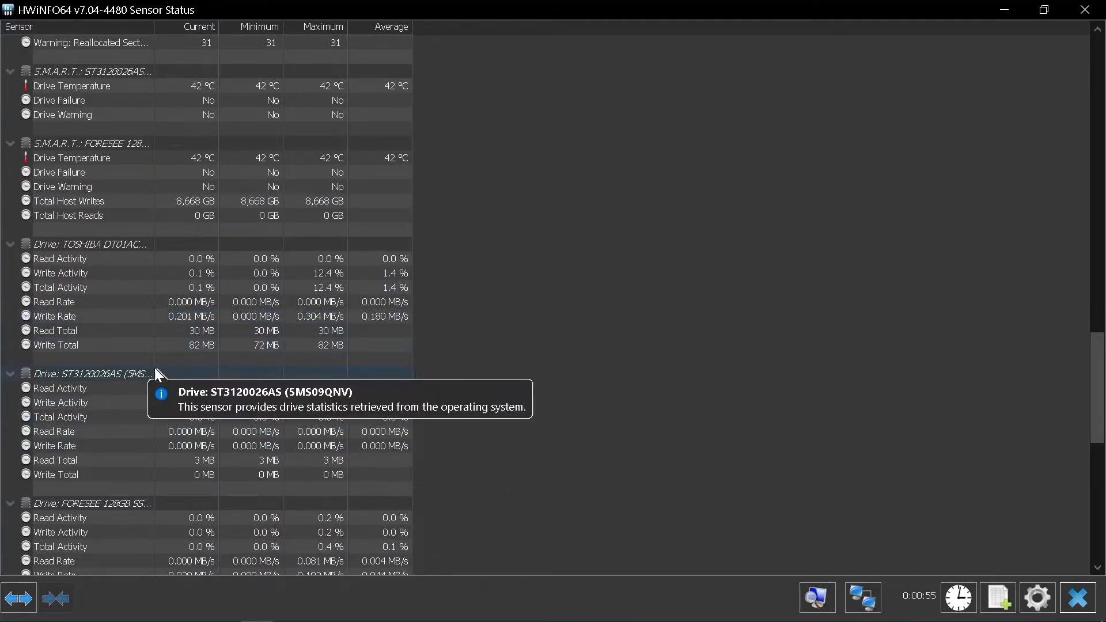
pyautogui.scroll(-5, 219, 372)
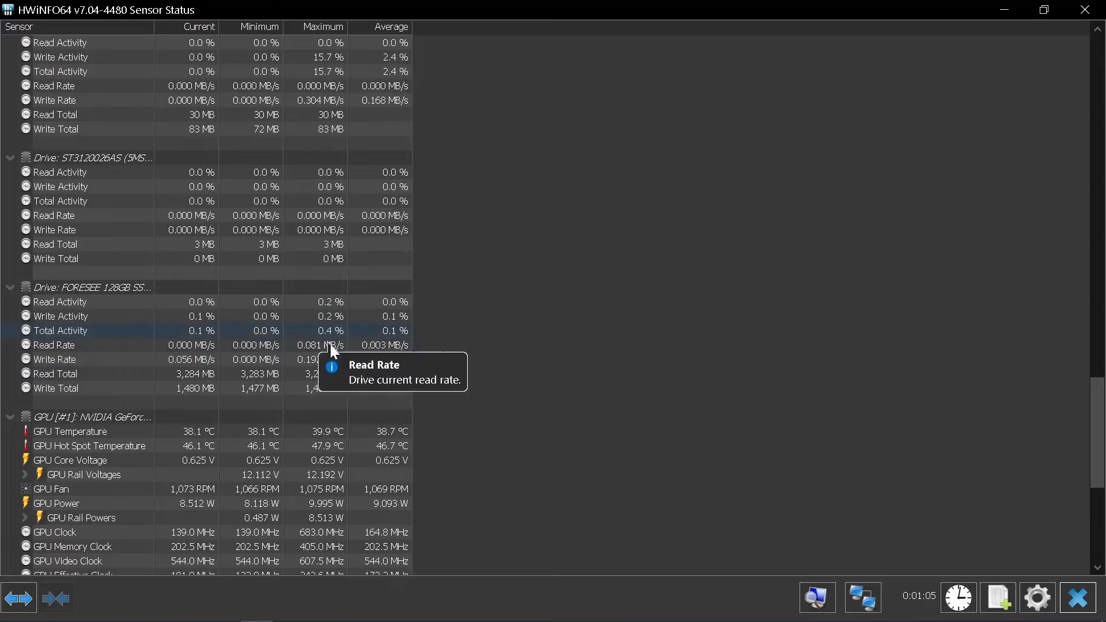
# Step: Examine the NVIDIA GPU temperature, clock and load sensors and the network readings, and close HWiNFO64
pyautogui.scroll(-2, 276, 357)
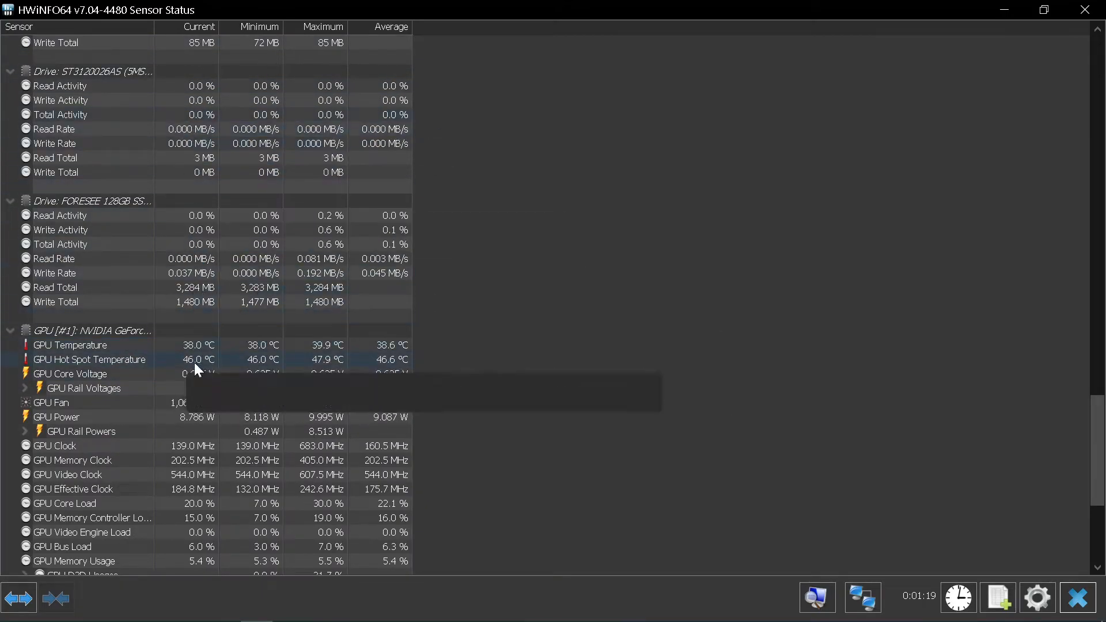
pyautogui.scroll(-1, 333, 306)
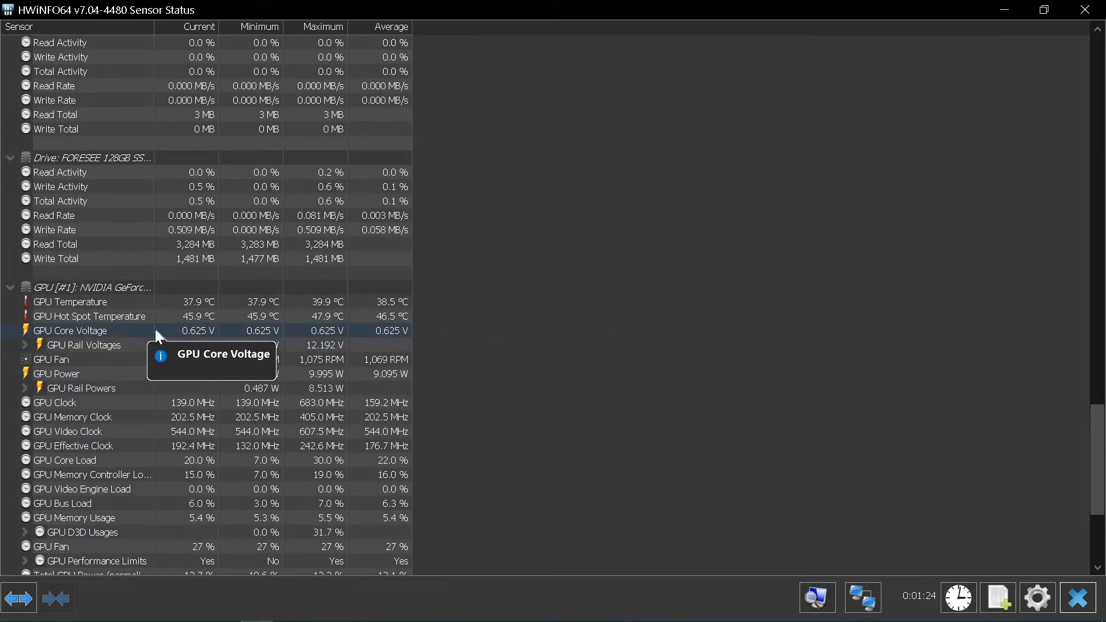
pyautogui.scroll(-3, 279, 345)
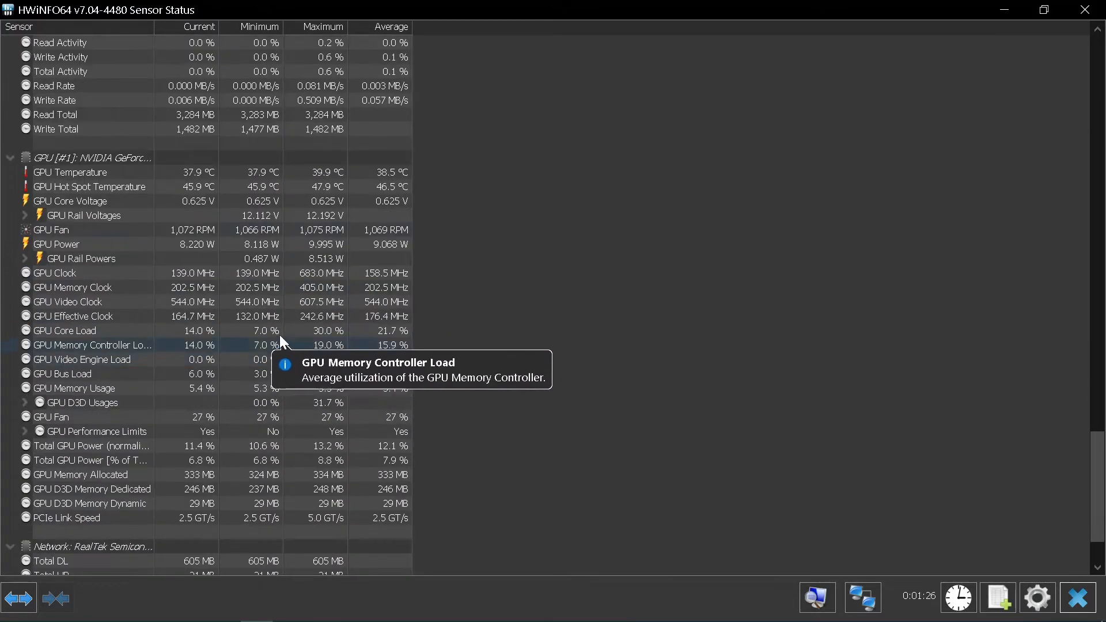
pyautogui.scroll(-2, 280, 323)
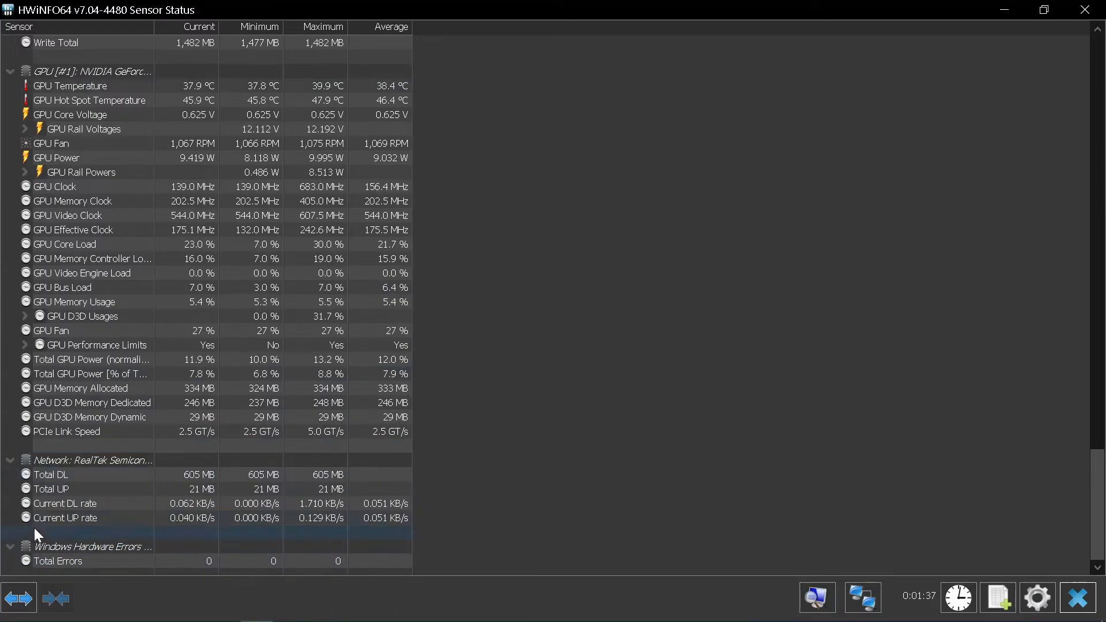
pyautogui.click(1072, 16)
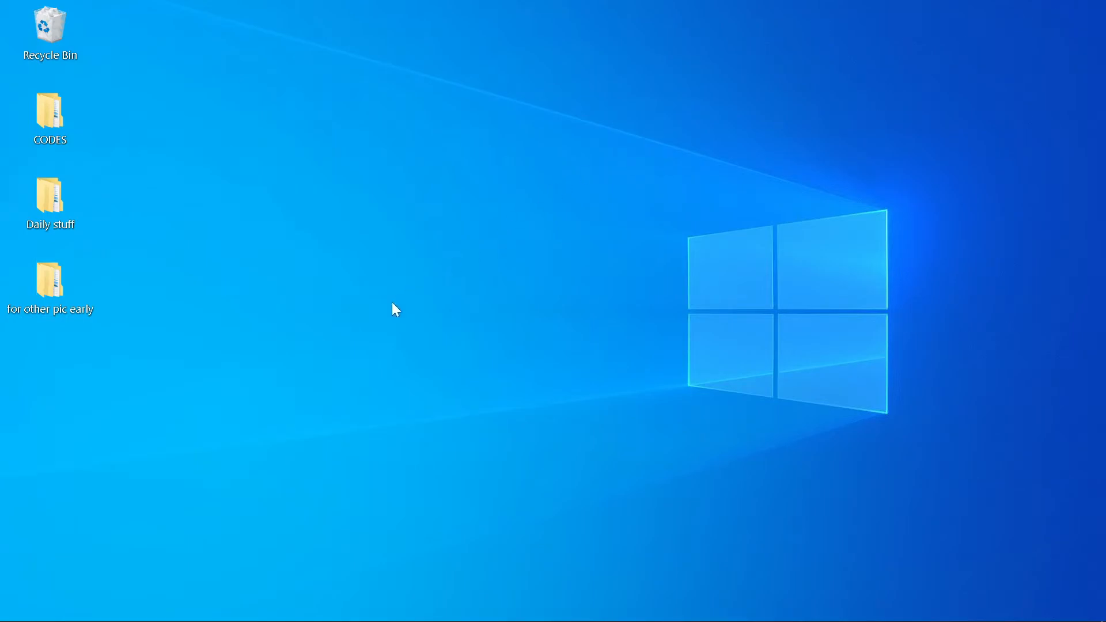
# Step: Open Windows Settings, search for "taskbar" and open the Taskbar settings page
pyautogui.moveTo(322, 616)
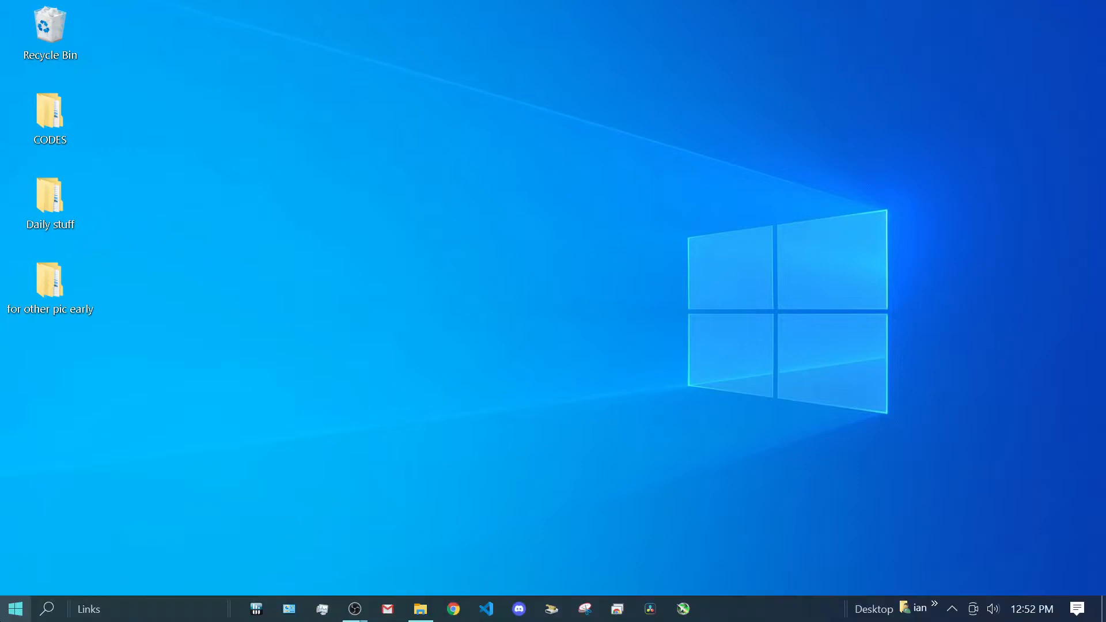
pyautogui.click(16, 608)
pyautogui.click(12, 532)
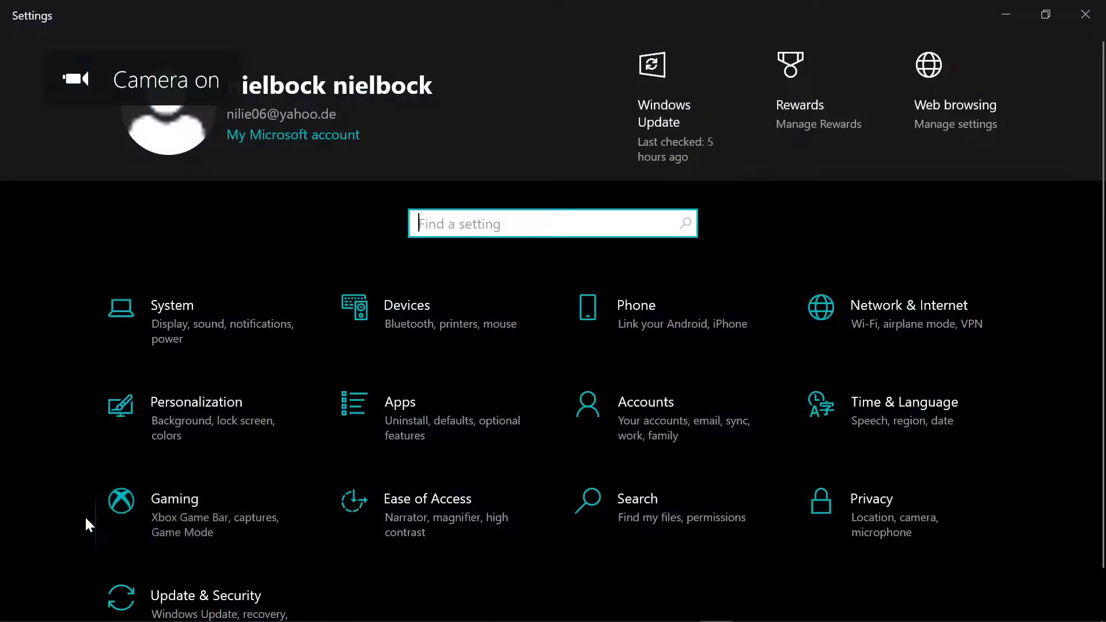
pyautogui.write('tas')
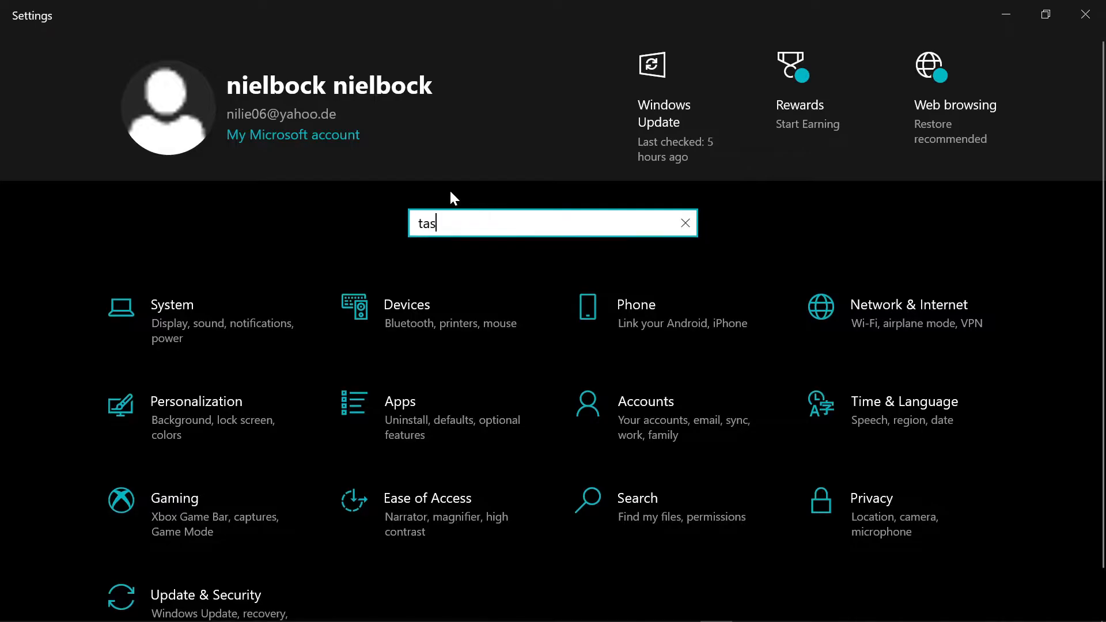
pyautogui.write('kbar')
pyautogui.press('Return')
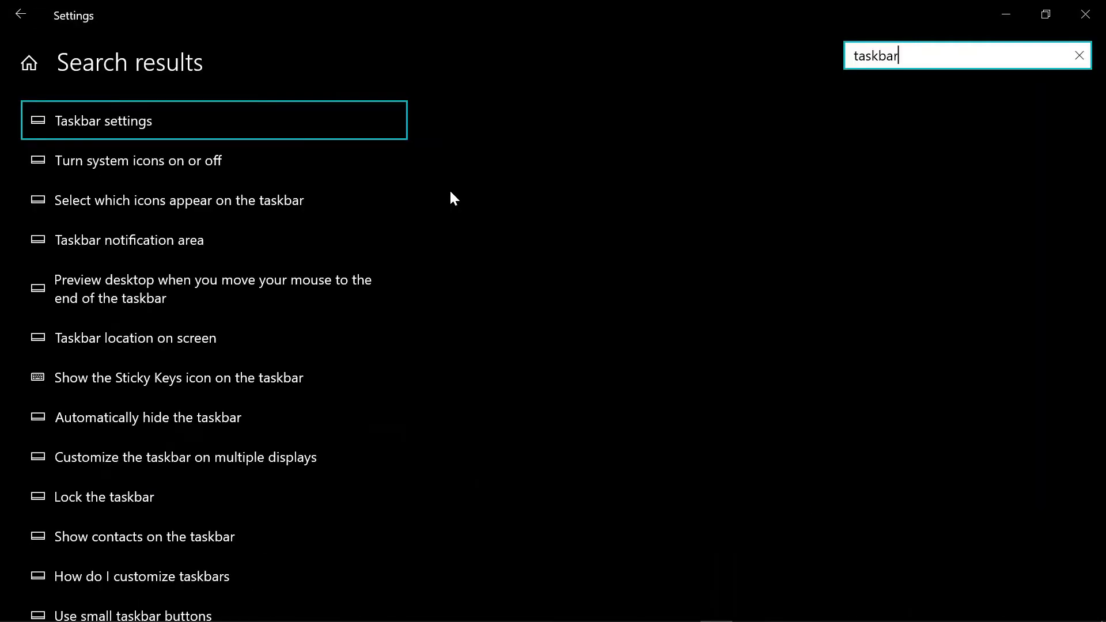
pyautogui.click(147, 119)
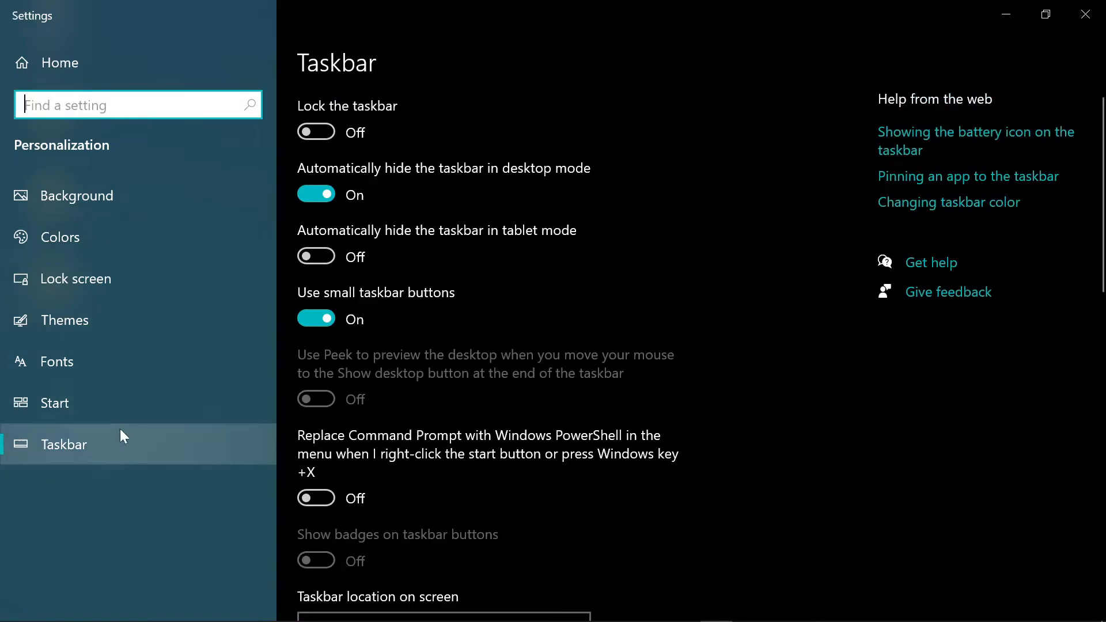
# Step: Try out the taskbar location on screen with Right, including scrolling through its icons, and with Top
pyautogui.scroll(-5, 603, 190)
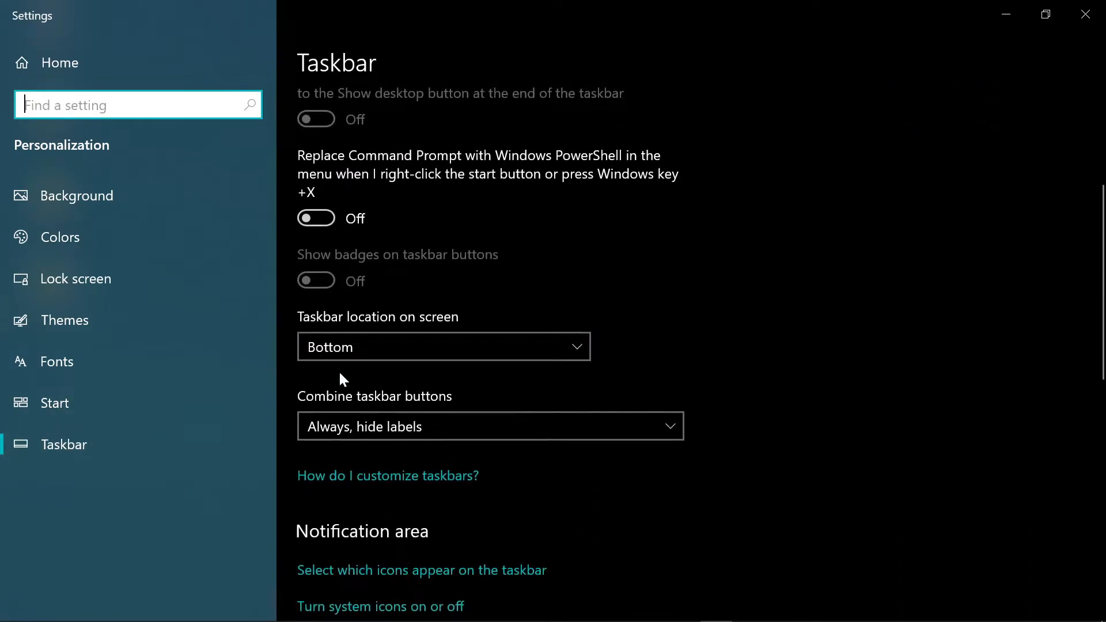
pyautogui.click(403, 348)
pyautogui.click(429, 319)
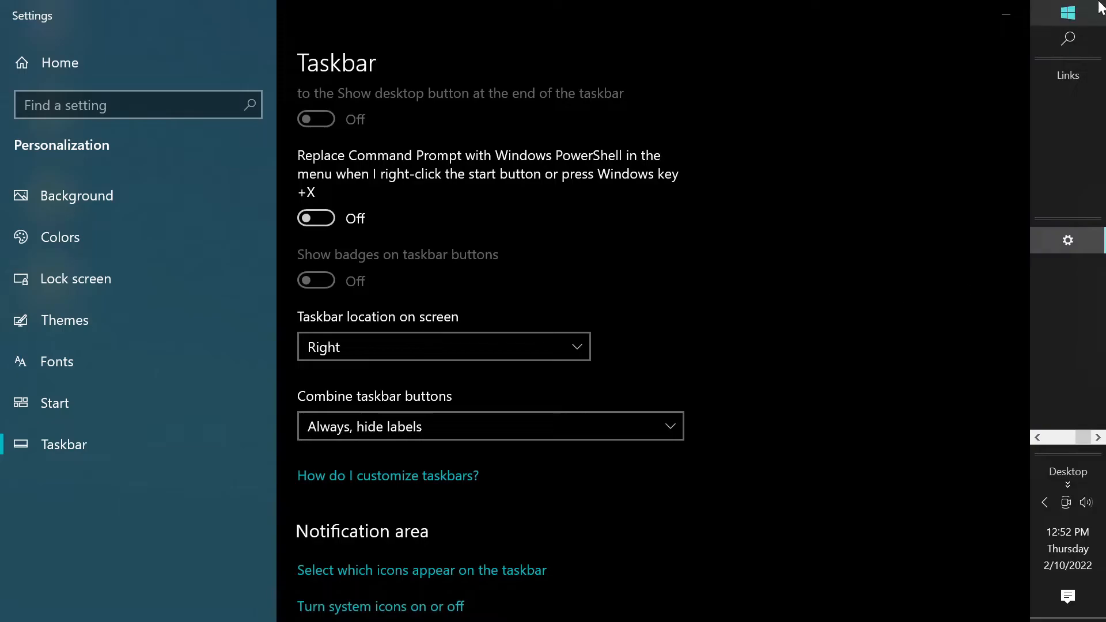
pyautogui.click(1037, 439)
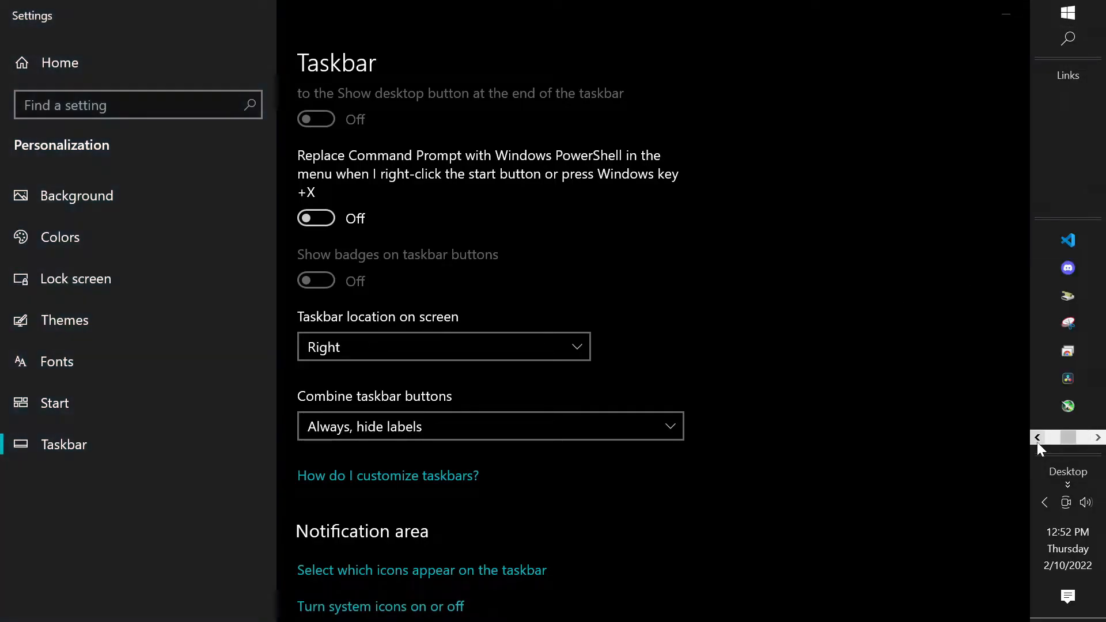
pyautogui.click(444, 355)
pyautogui.click(426, 315)
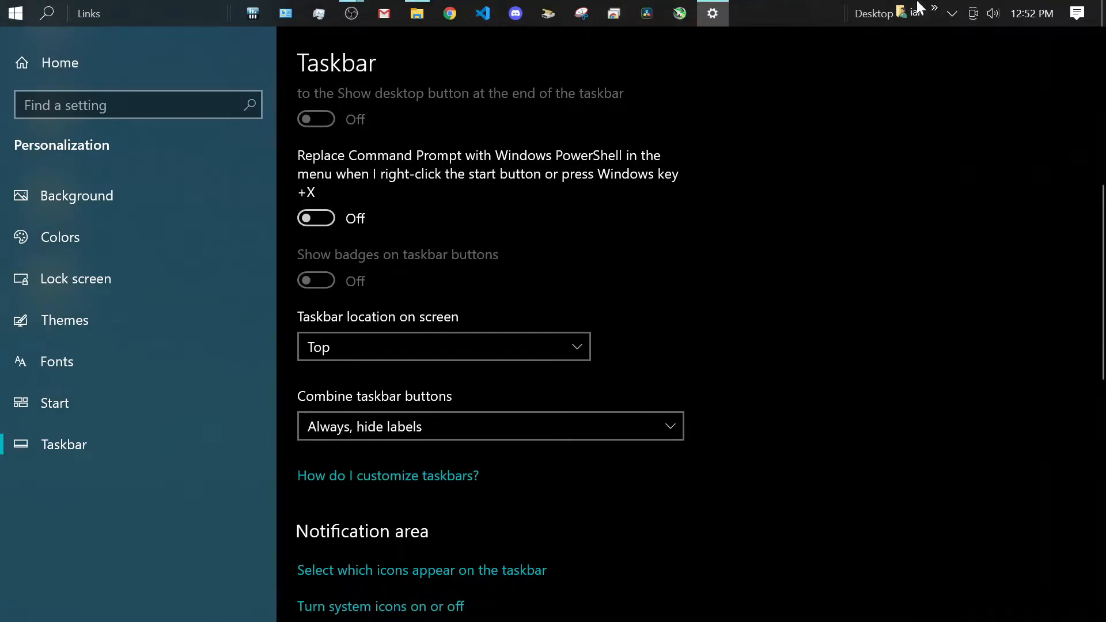
# Step: Set the taskbar location on screen to Left
pyautogui.click(394, 345)
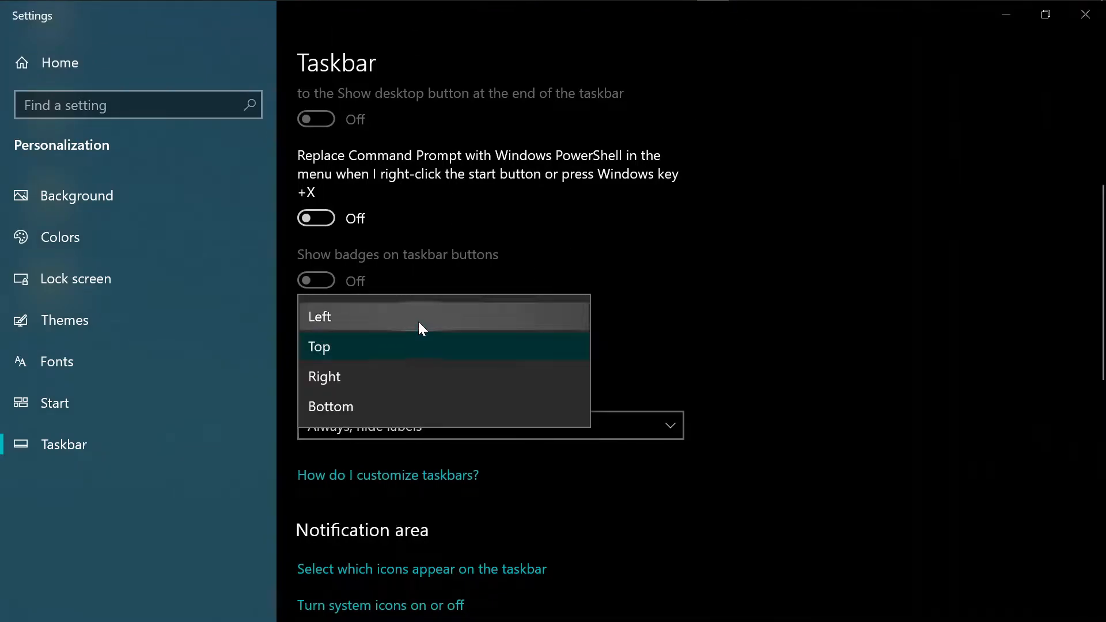
pyautogui.click(419, 322)
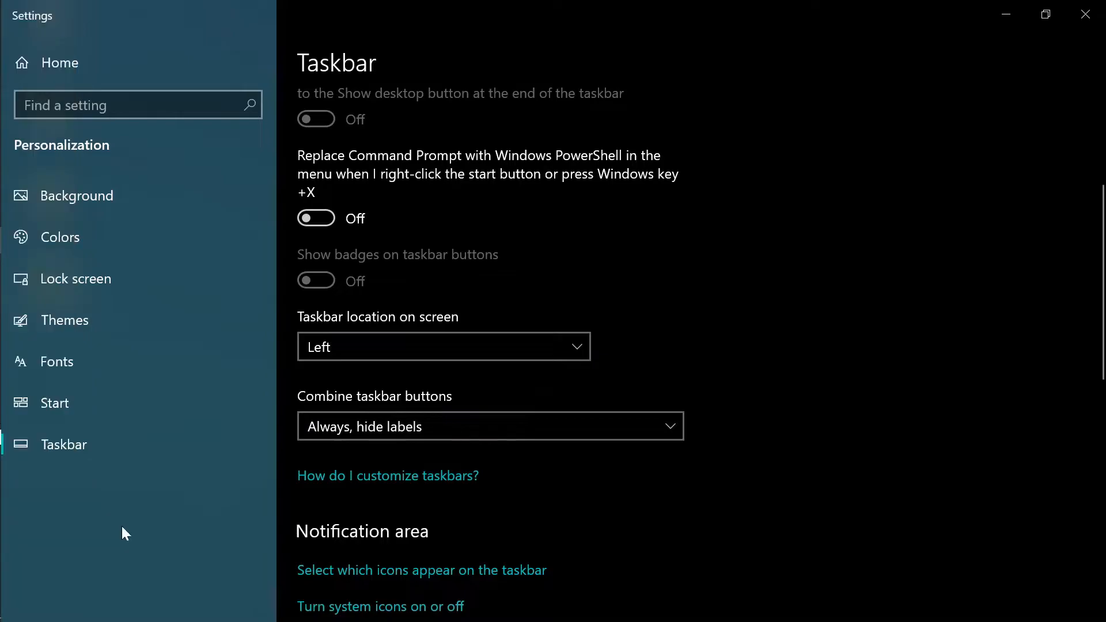
# Step: Set the taskbar location on screen to Bottom
pyautogui.click(403, 349)
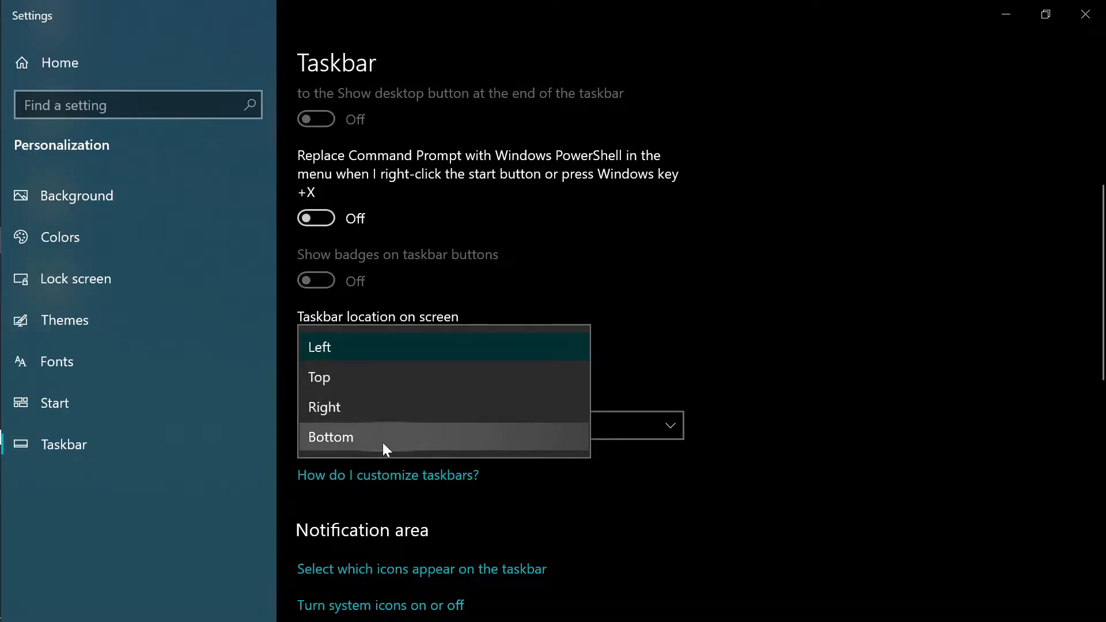
pyautogui.click(361, 436)
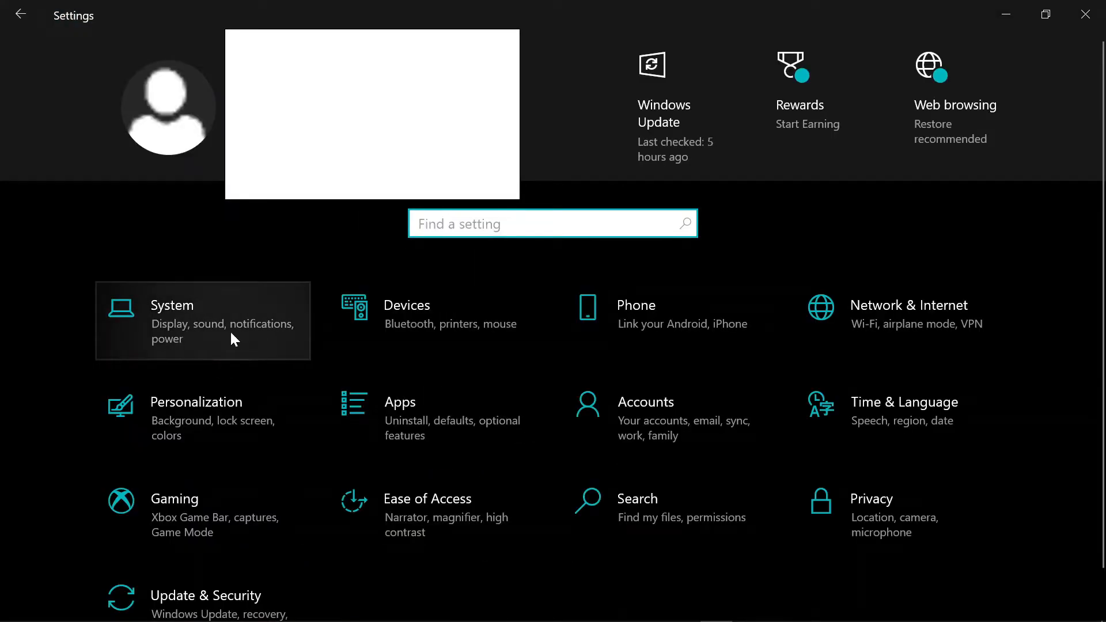
# Step: Open the System category in Settings and review the Focus assist, Power & sleep, Storage and Tablet pages
pyautogui.click(230, 330)
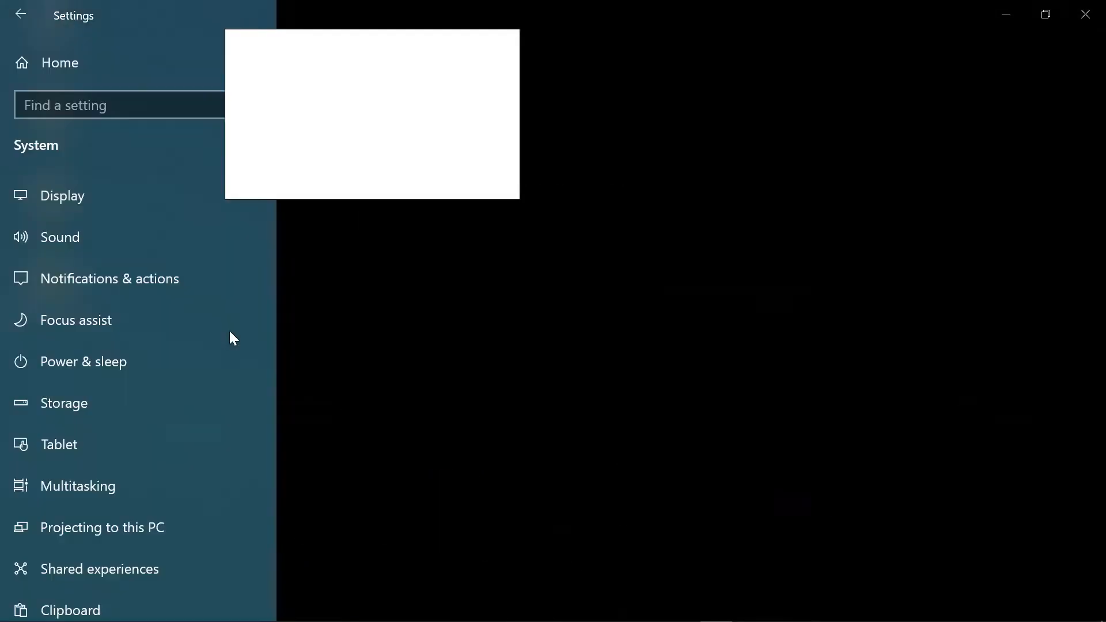
pyautogui.click(230, 330)
pyautogui.scroll(-3, 389, 267)
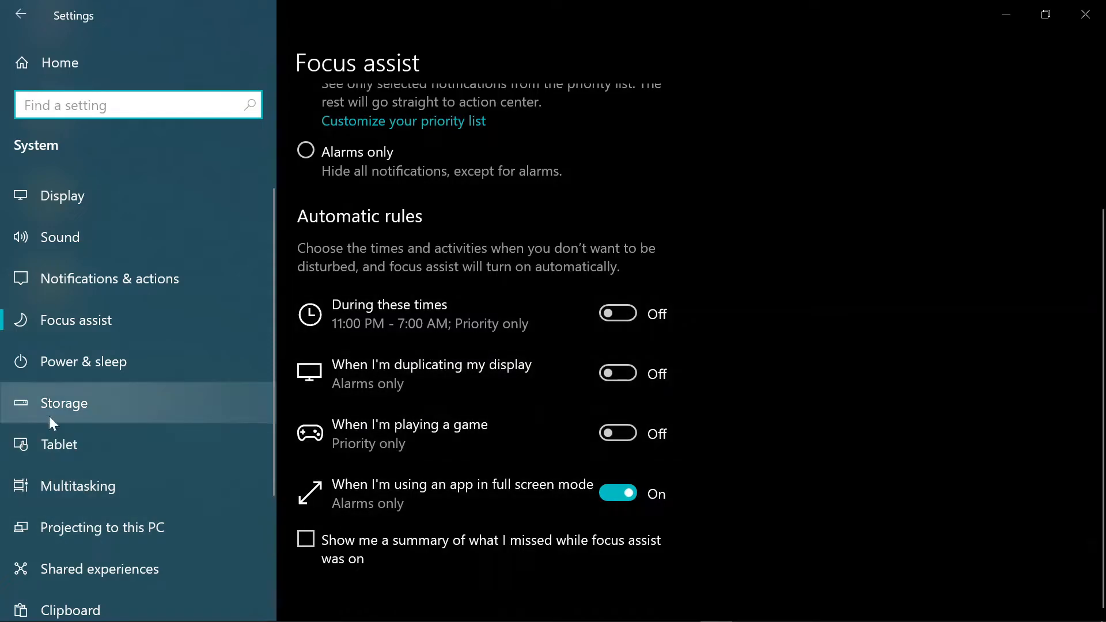
pyautogui.click(61, 371)
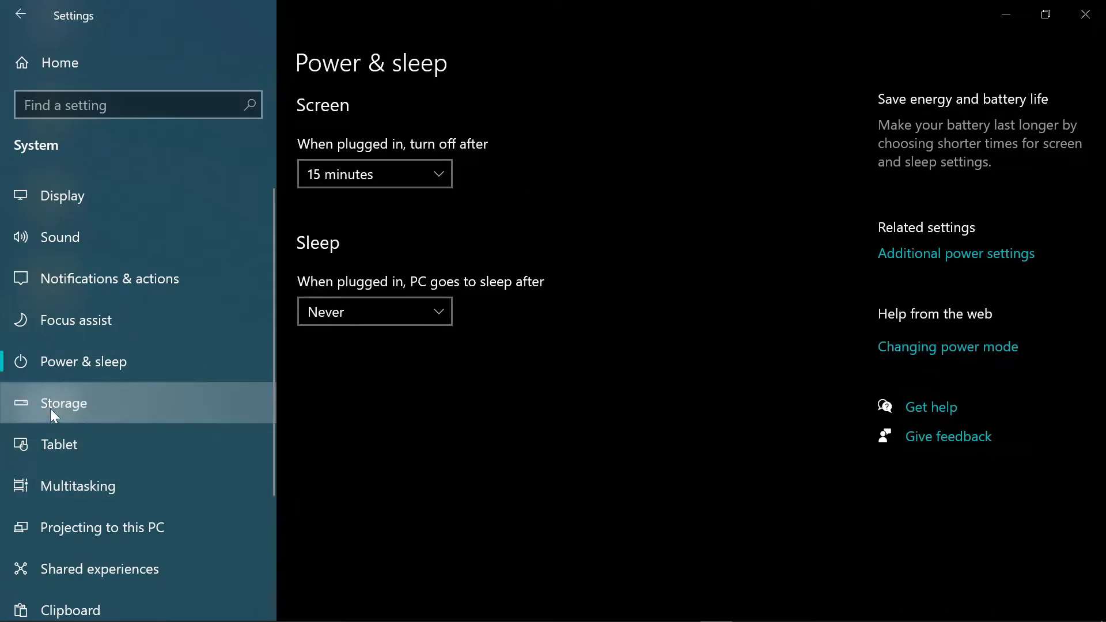
pyautogui.click(113, 391)
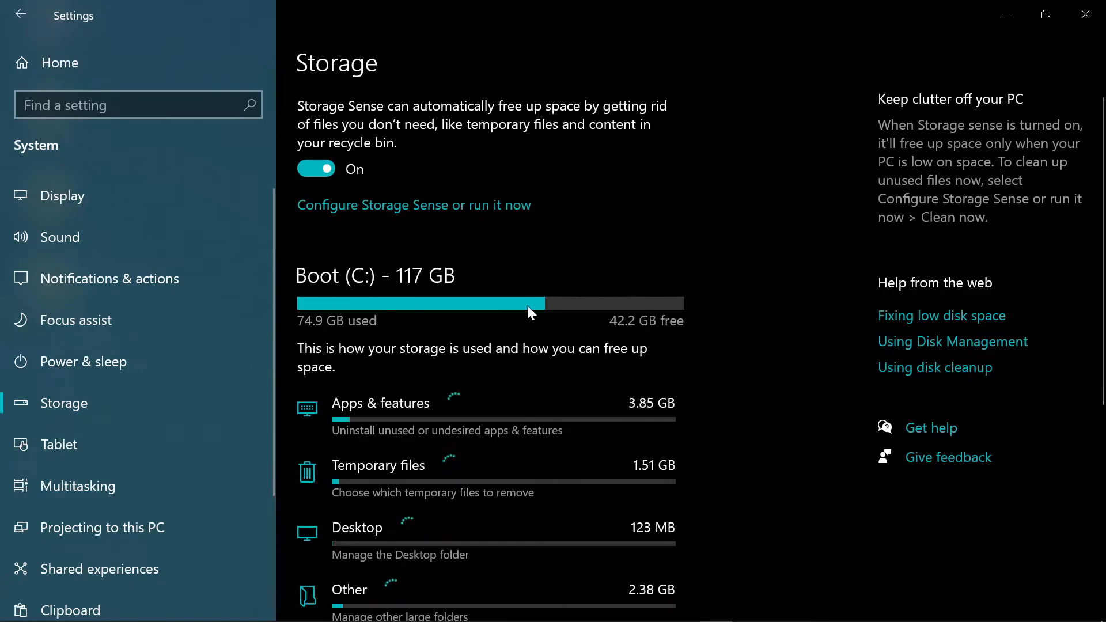
pyautogui.click(166, 457)
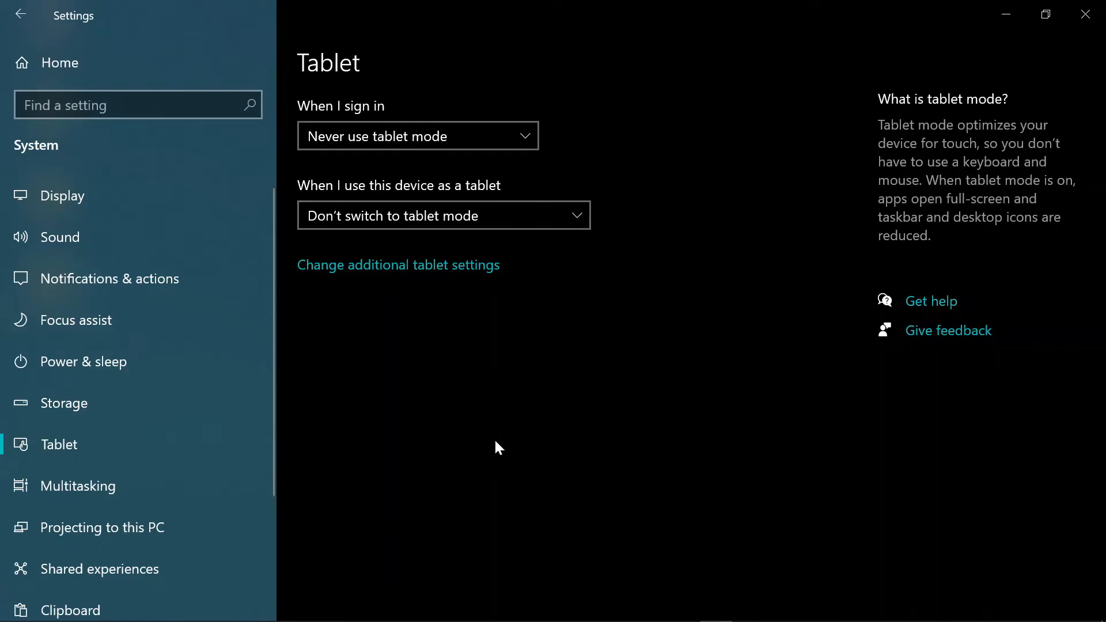
# Step: Review the Multitasking, Shared experiences and Remote Desktop pages of the System settings
pyautogui.click(69, 492)
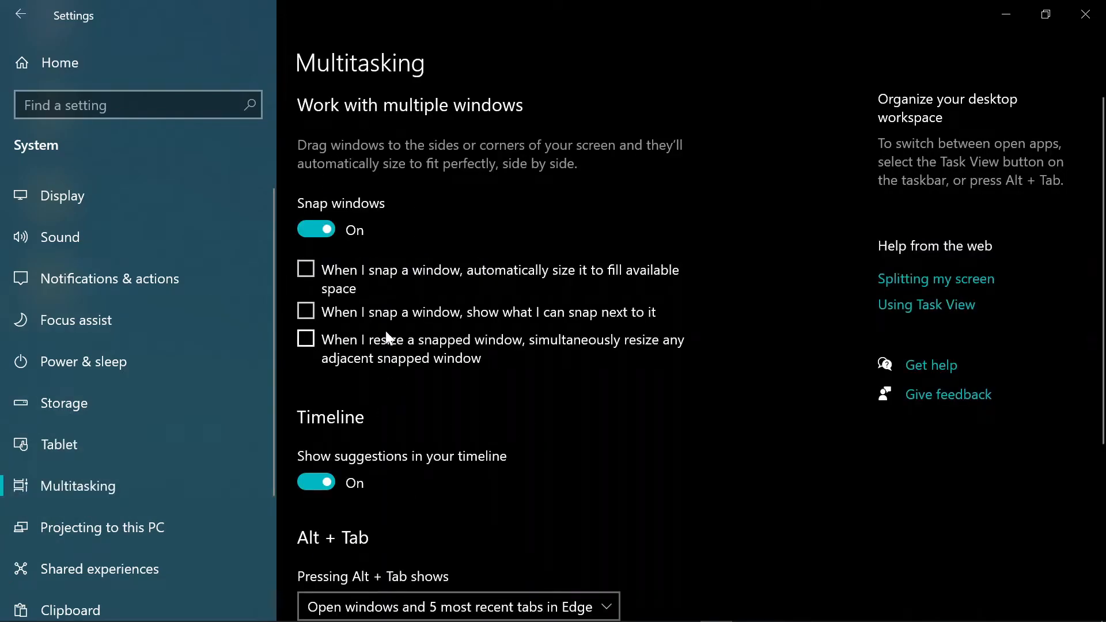
pyautogui.scroll(-5, 597, 340)
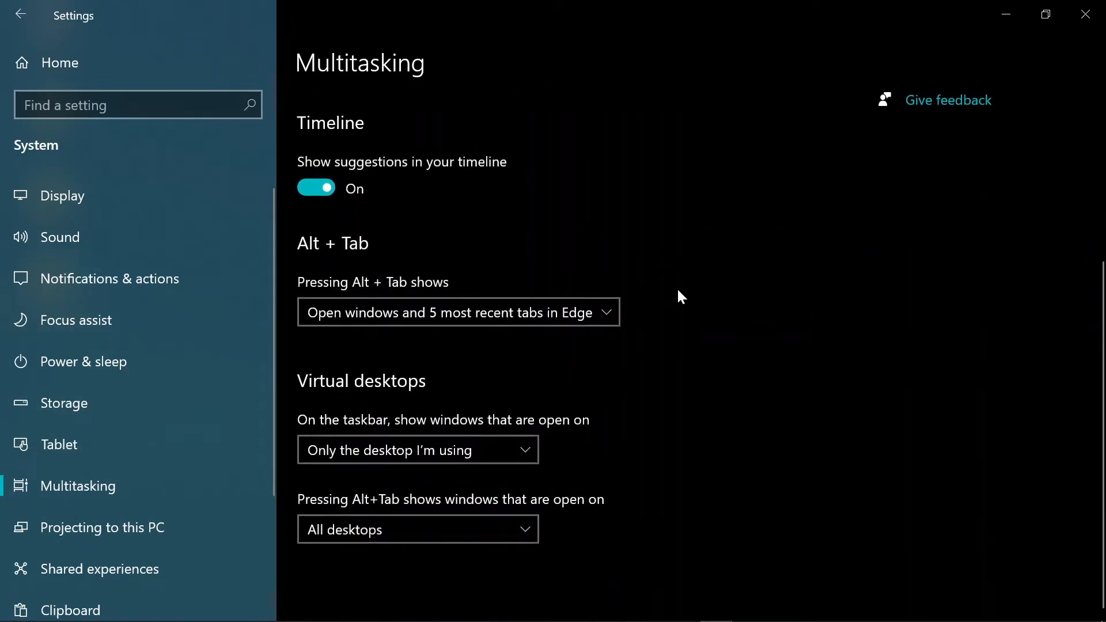
pyautogui.scroll(-4, 236, 310)
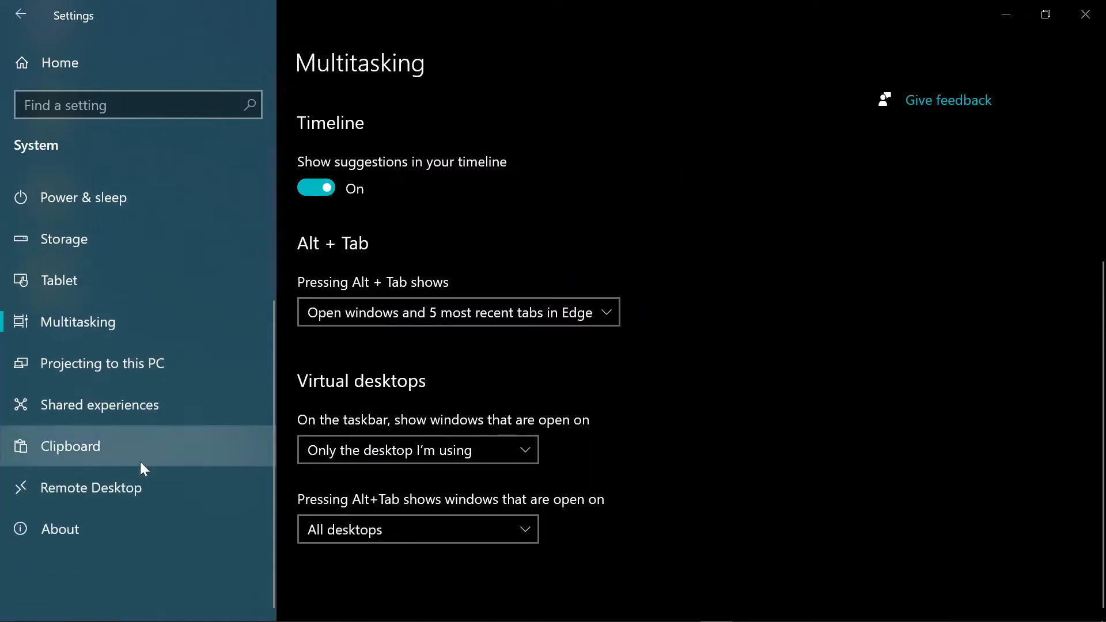
pyautogui.click(146, 409)
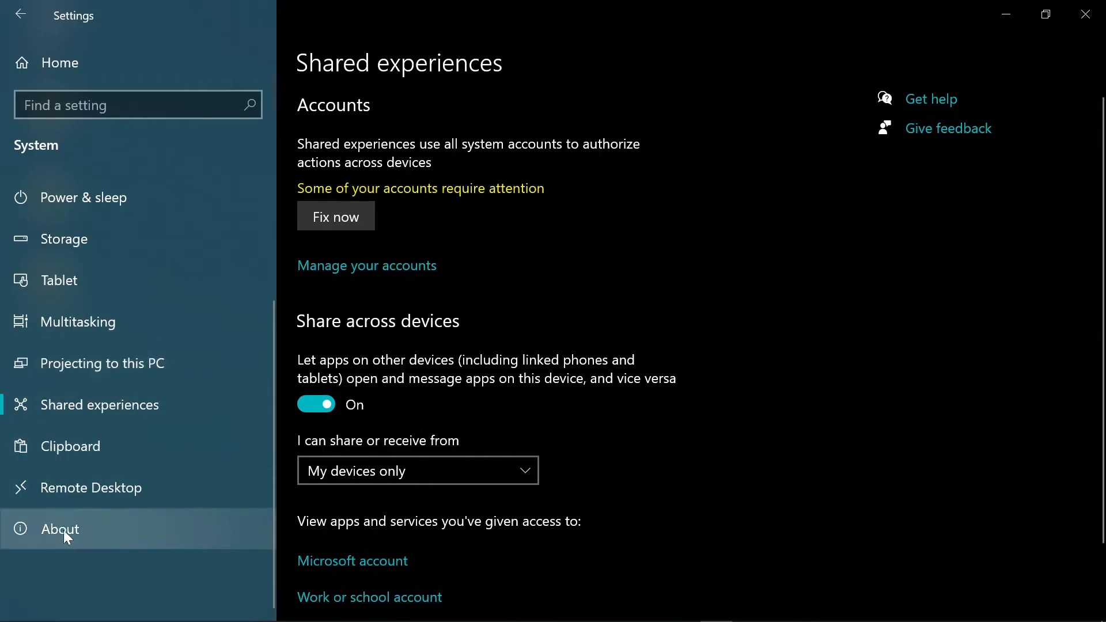
pyautogui.click(94, 481)
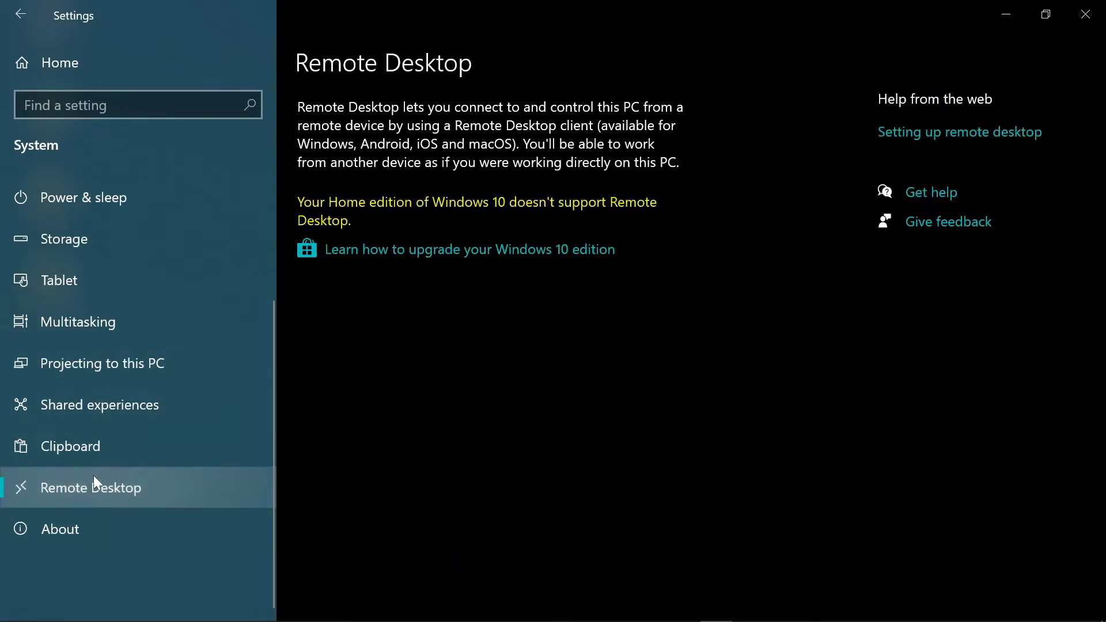
# Step: Return to the Settings home, open the Gaming category and review the Xbox Game Bar shortcuts and the Game Mode page
pyautogui.click(75, 68)
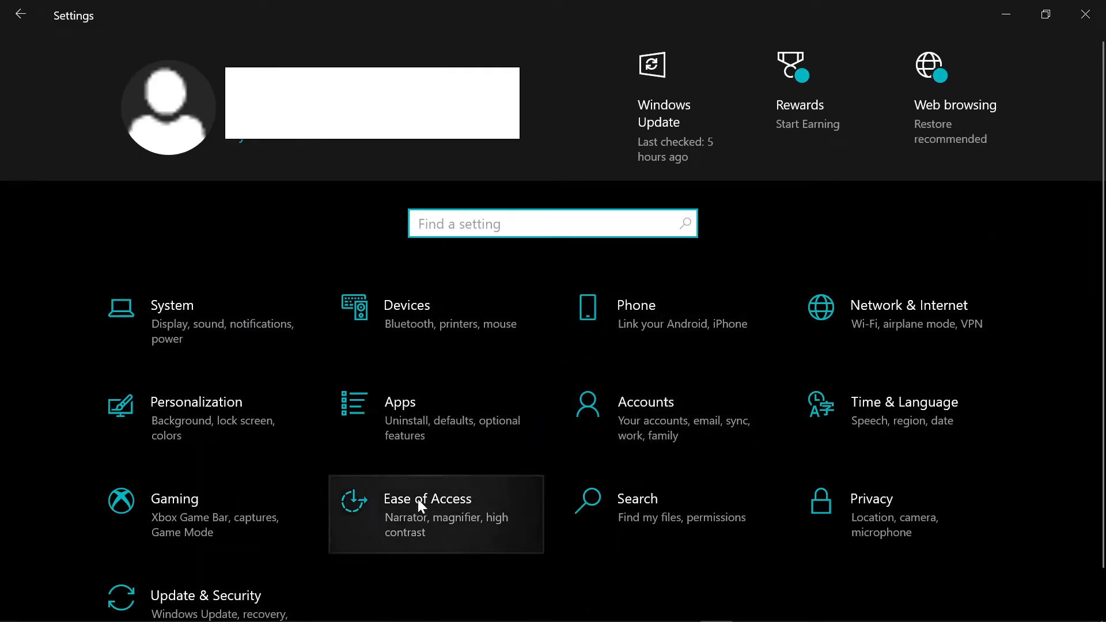
pyautogui.click(161, 506)
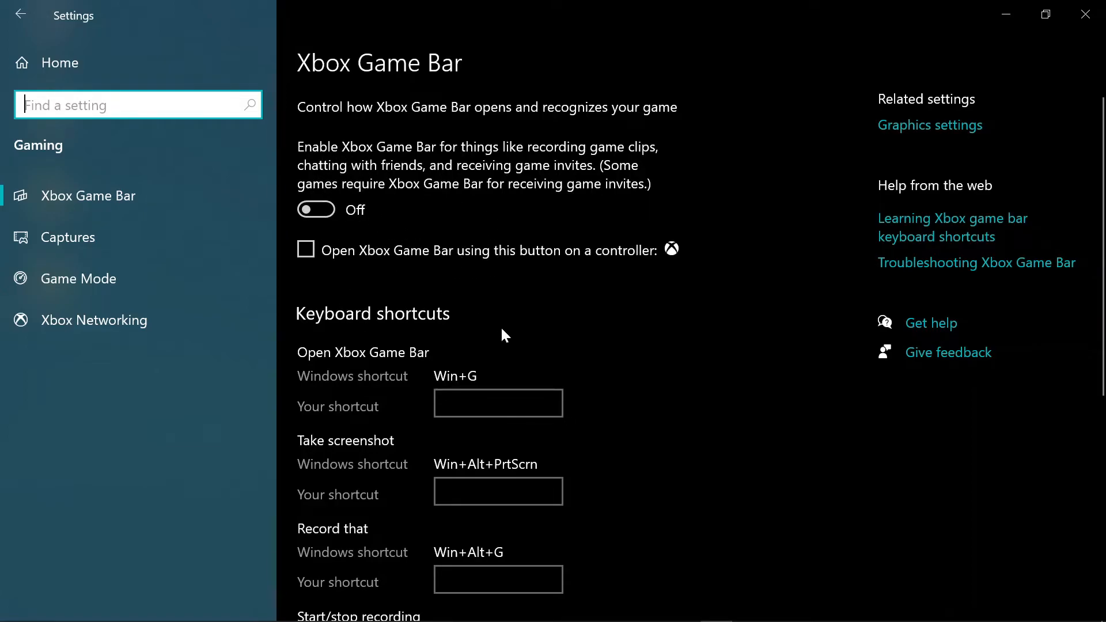
pyautogui.scroll(-5, 519, 328)
pyautogui.scroll(4, 634, 317)
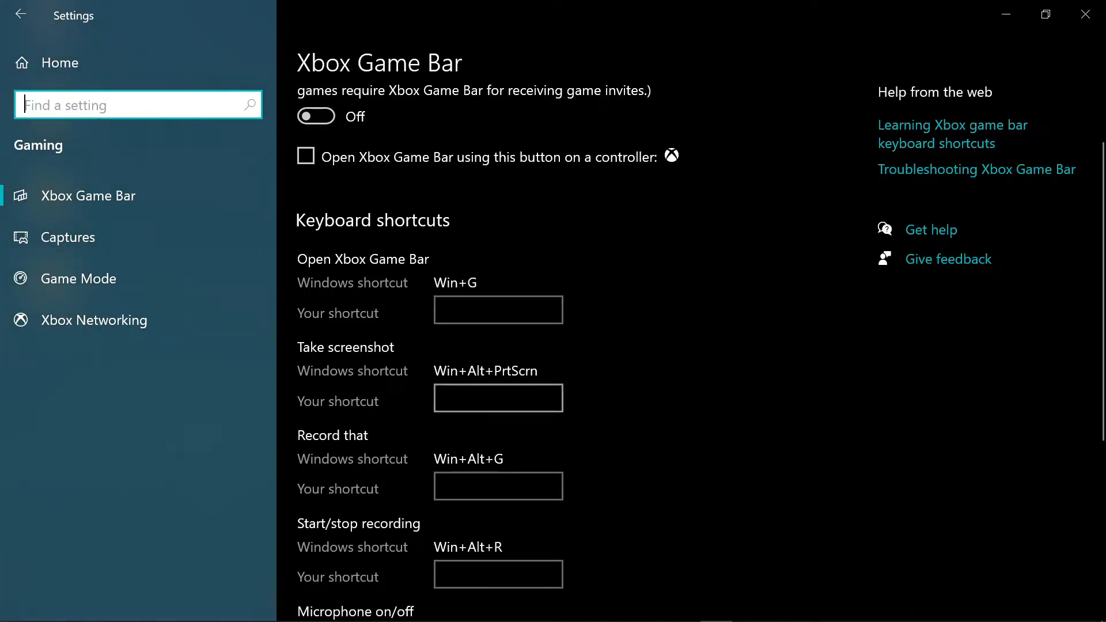
pyautogui.click(145, 278)
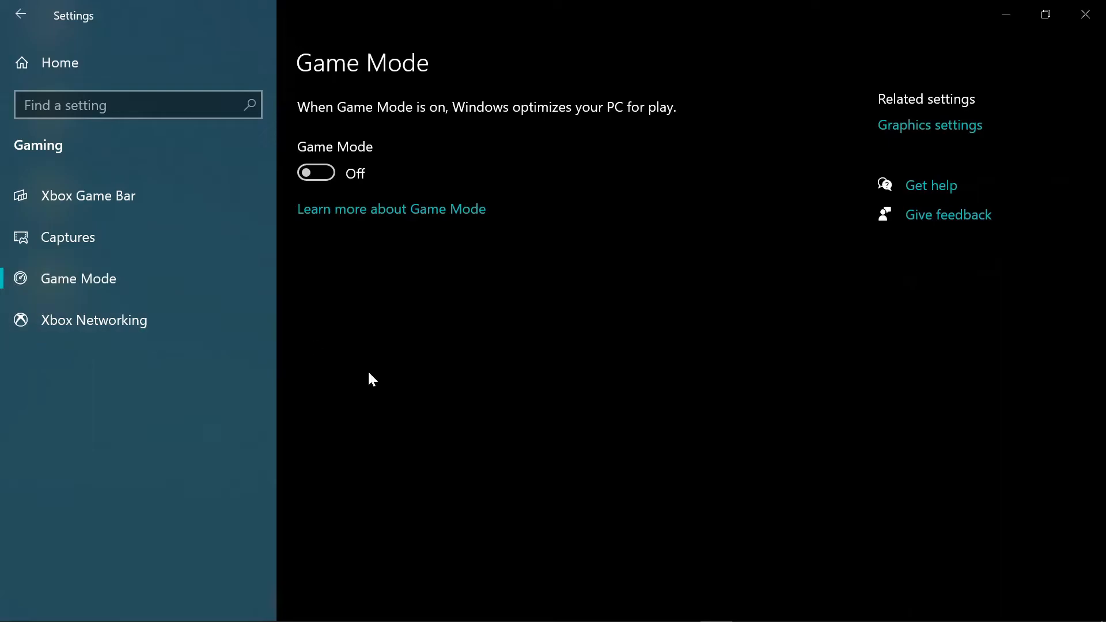
pyautogui.moveTo(584, 619)
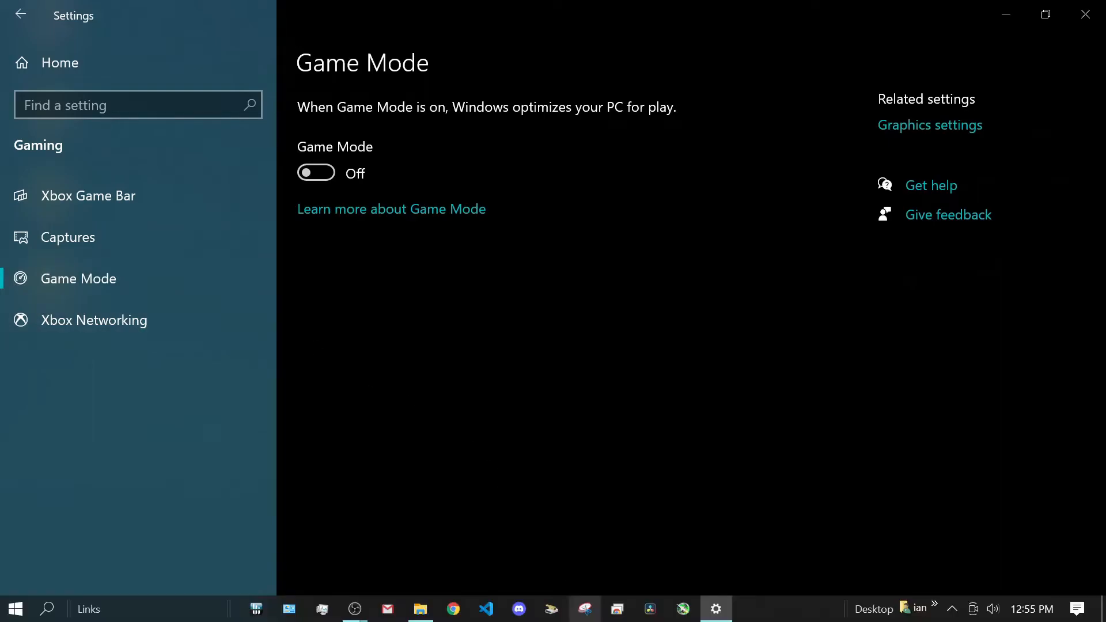
pyautogui.click(952, 612)
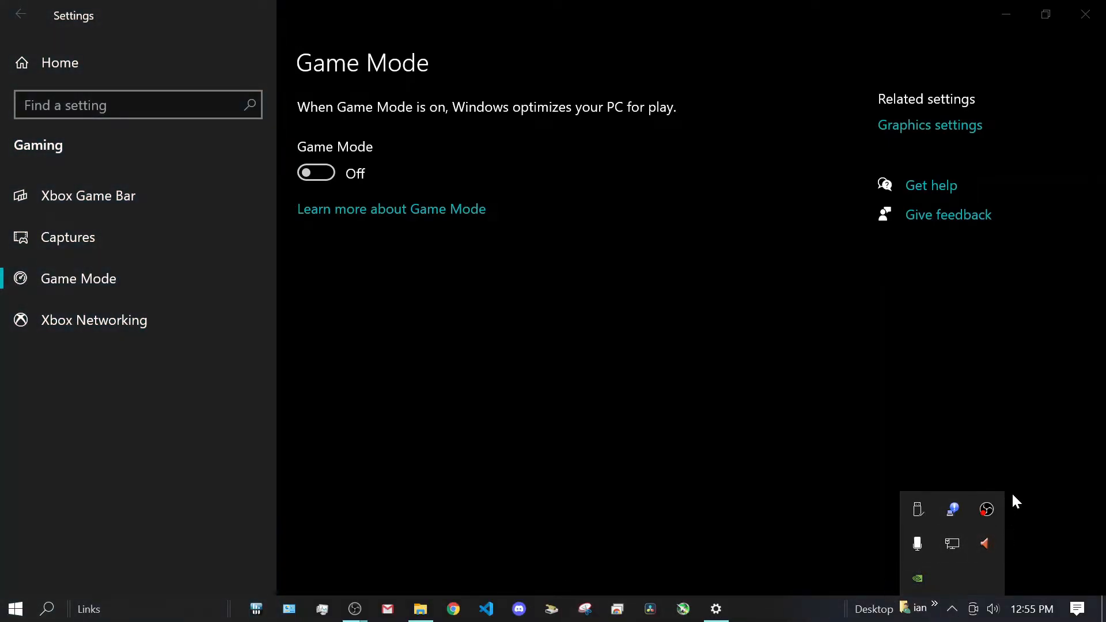
pyautogui.click(1083, 457)
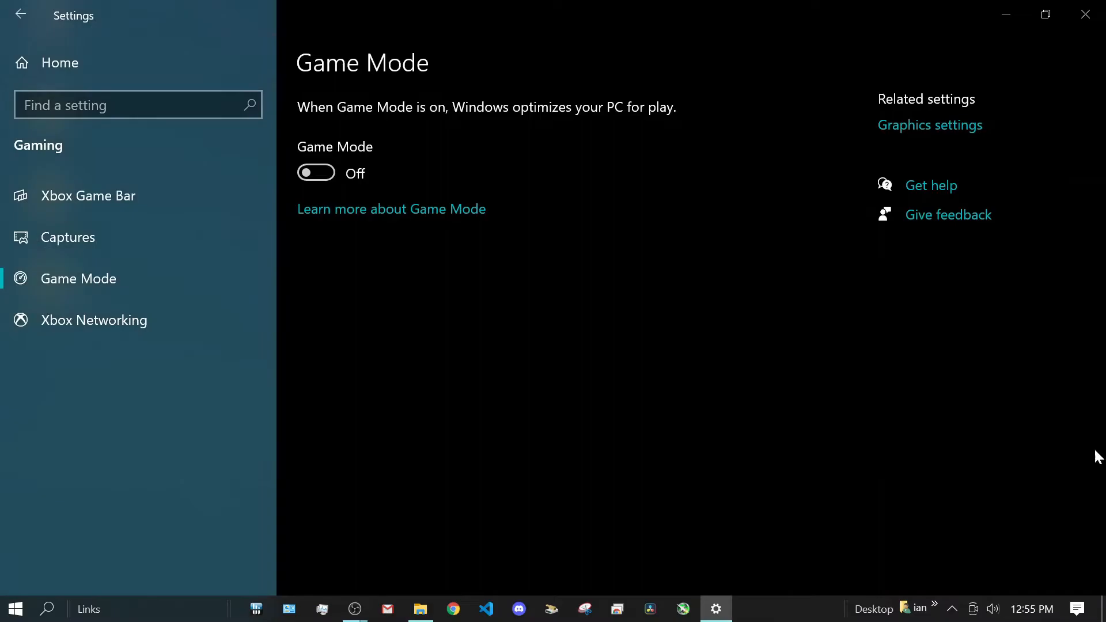
# Step: Look through the Xbox Networking, Xbox Game Bar and Captures pages of the Gaming settings
pyautogui.click(145, 333)
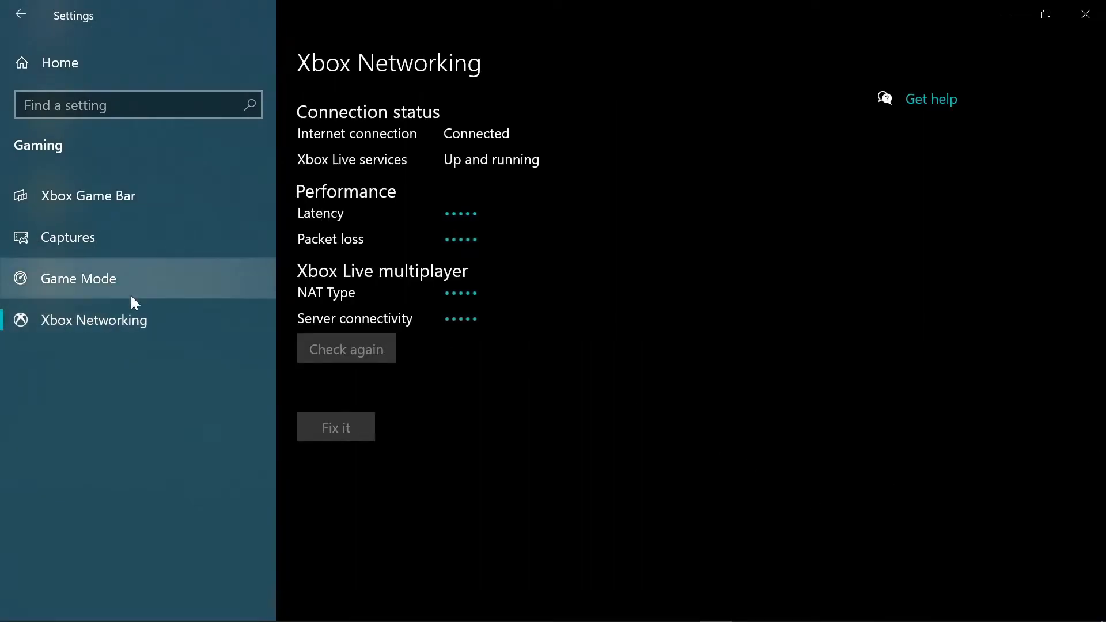
pyautogui.click(130, 194)
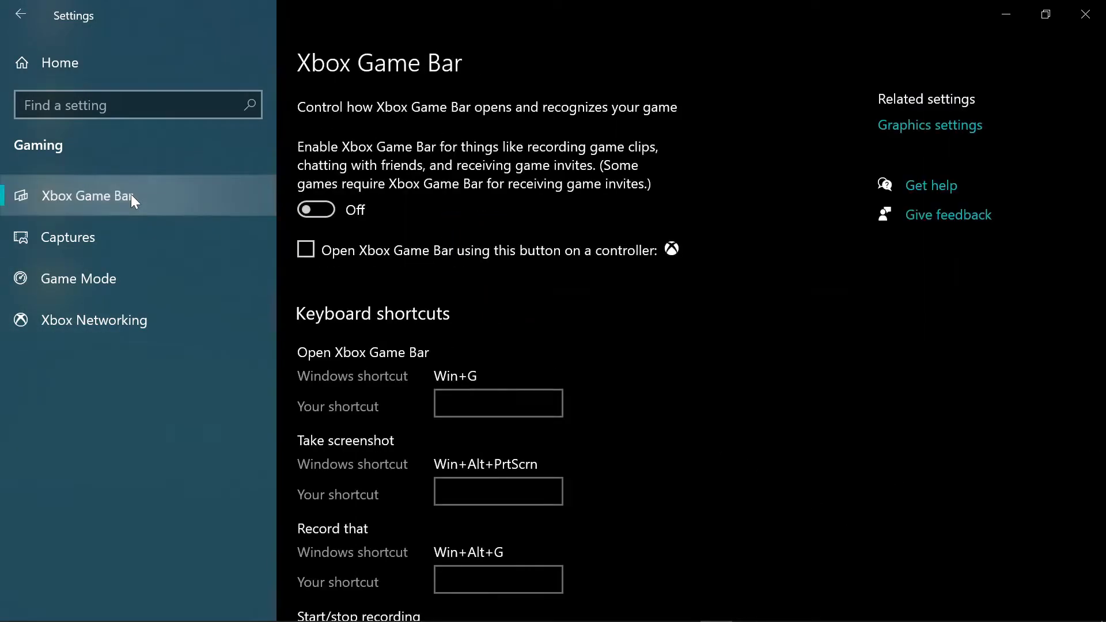
pyautogui.click(99, 245)
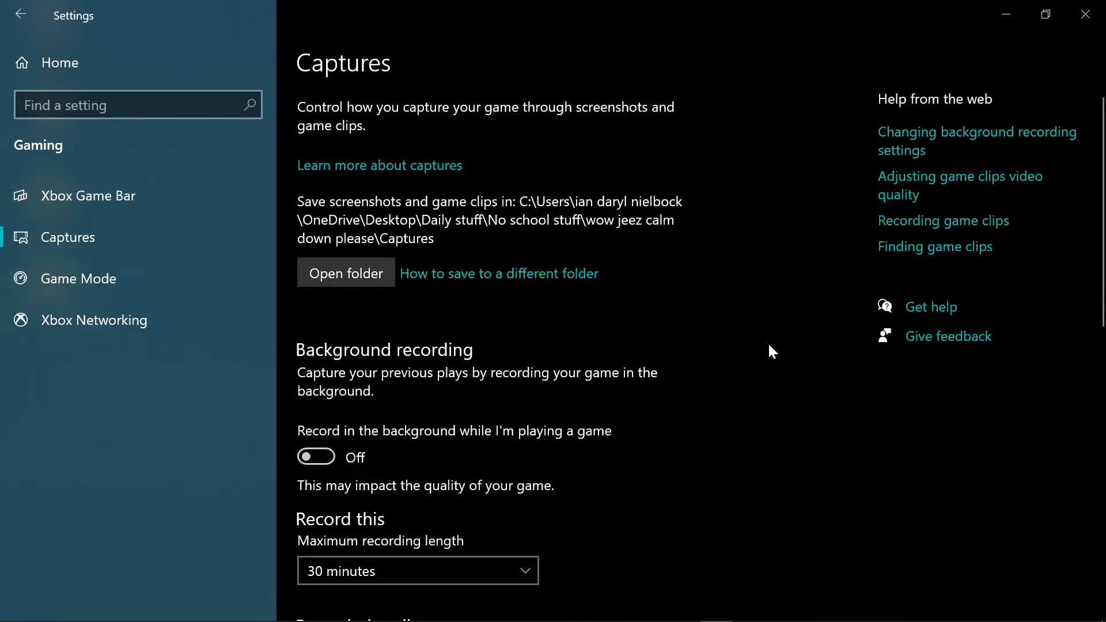
# Step: Go back to the Settings home, open Network & Internet and examine the network status, data usage and advanced network settings
pyautogui.click(95, 78)
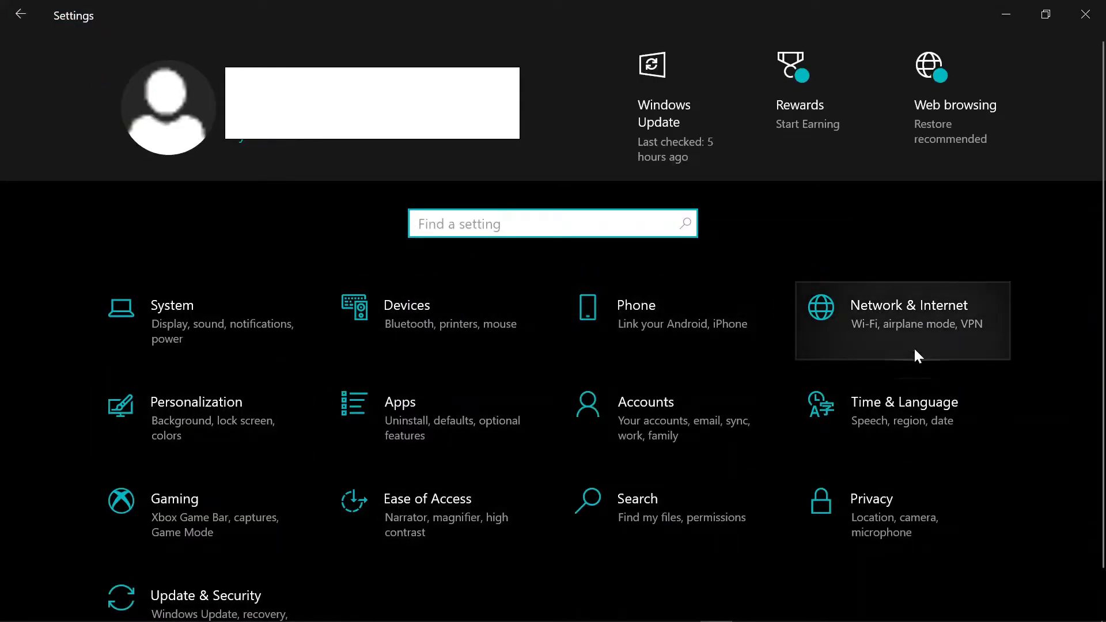
pyautogui.click(914, 325)
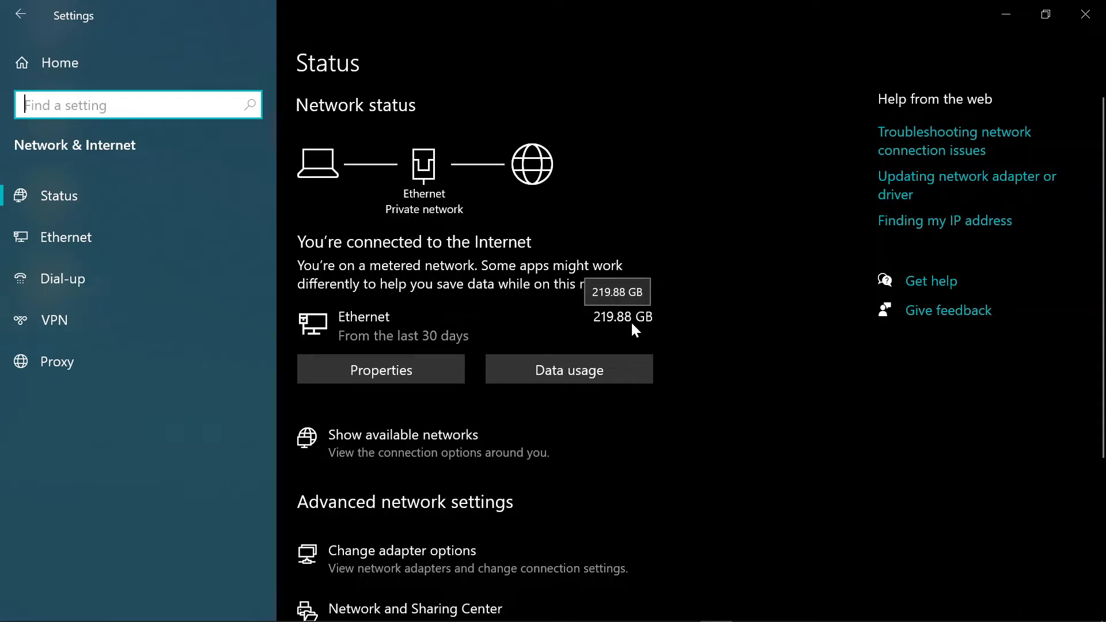
pyautogui.scroll(-5, 631, 320)
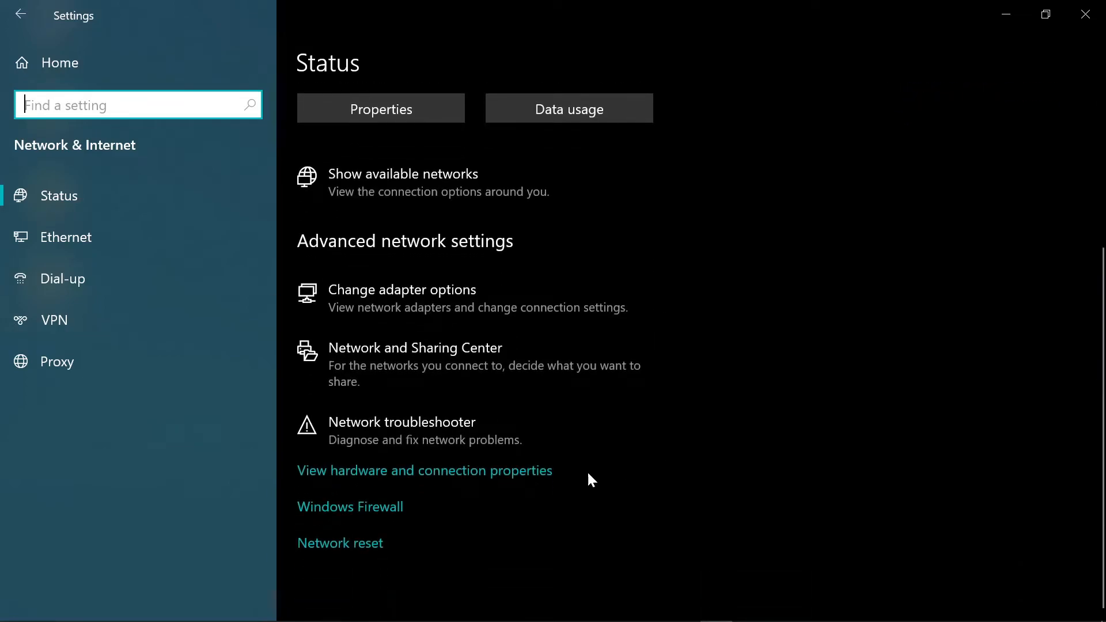
pyautogui.scroll(5, 643, 196)
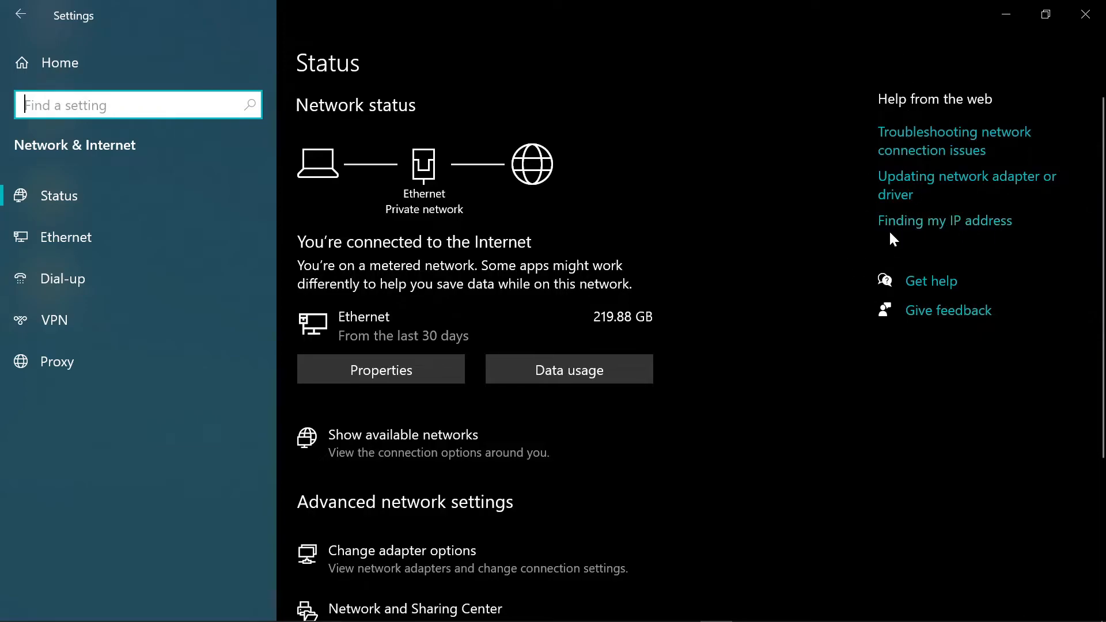
# Step: Return to the Settings home and open the Windows Update page under Update & Security
pyautogui.click(60, 62)
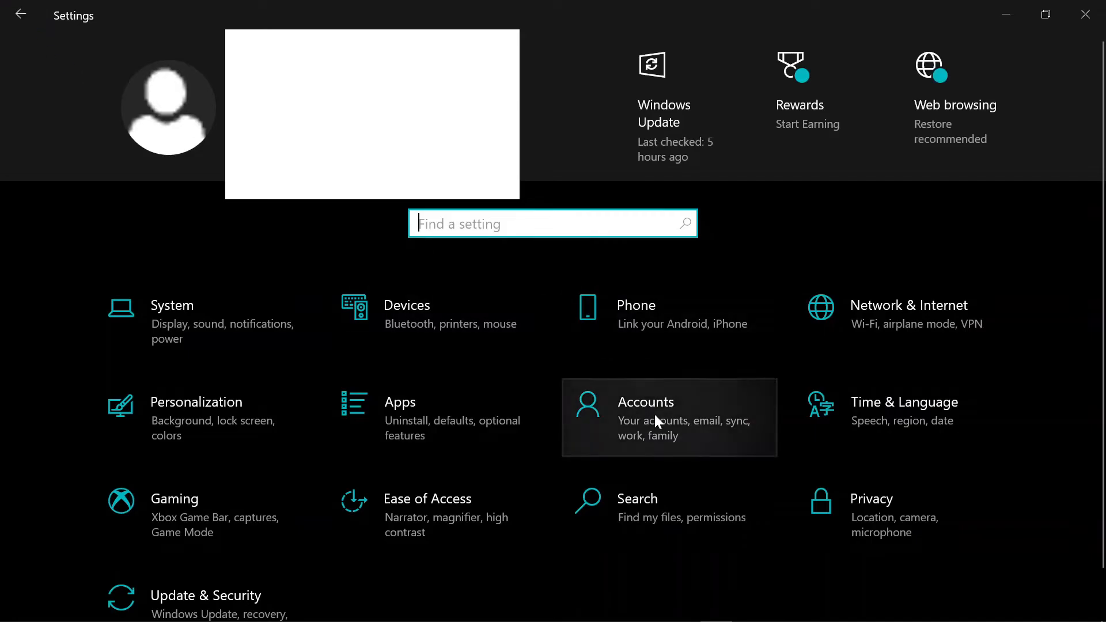
pyautogui.scroll(-2, 358, 454)
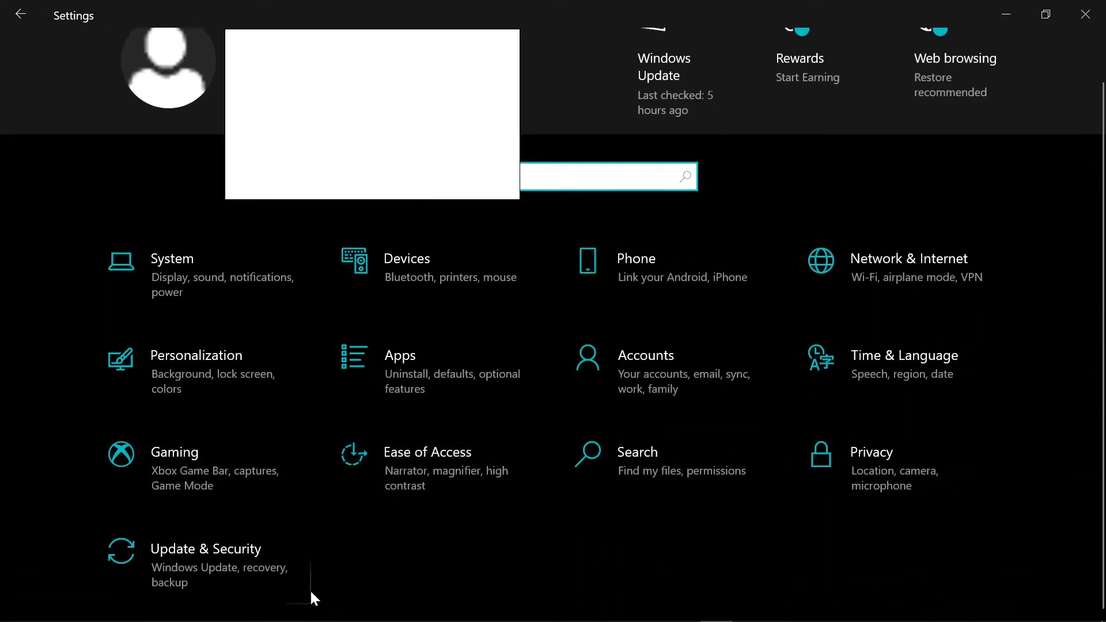
pyautogui.click(239, 556)
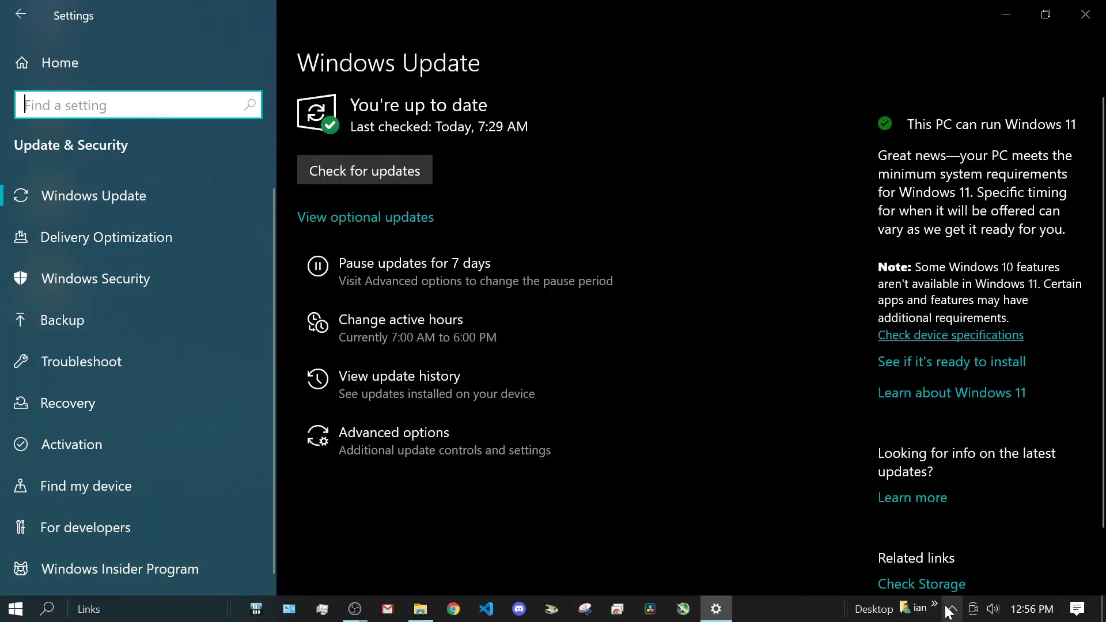
pyautogui.click(949, 610)
pyautogui.click(950, 609)
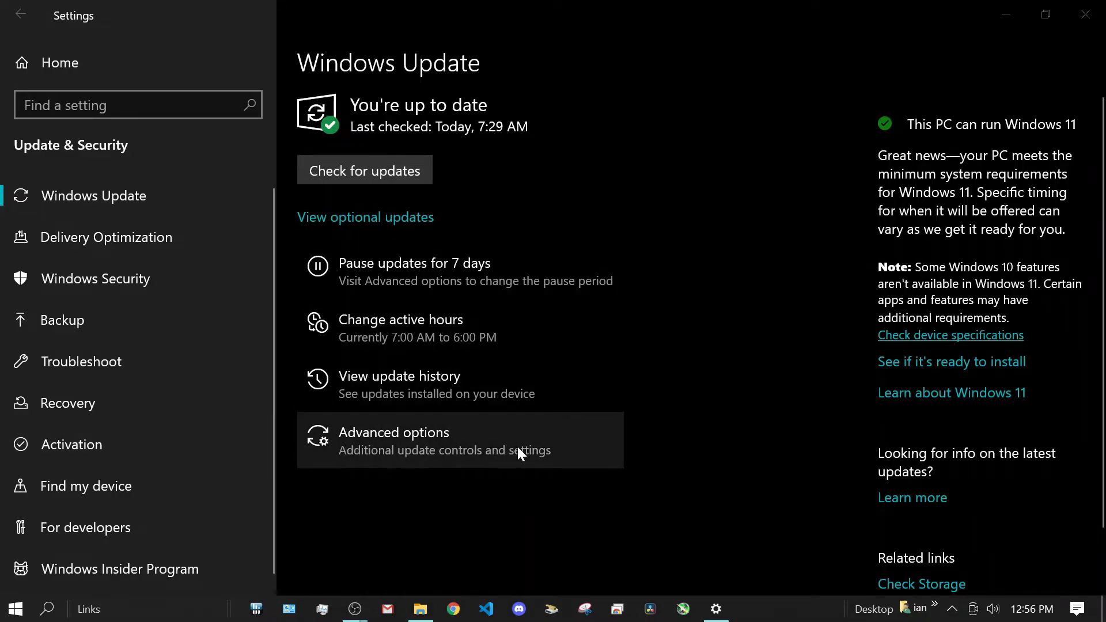
# Step: Open the Windows Update advanced options and examine the dates offered for pausing updates, keeping Select date
pyautogui.click(444, 464)
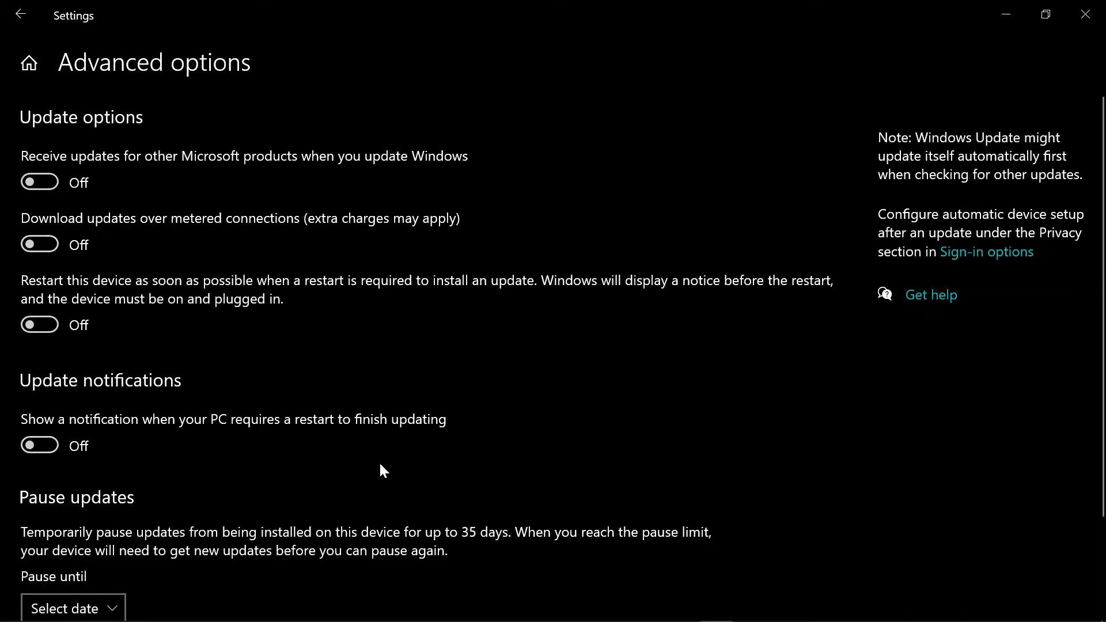
pyautogui.scroll(-2, 357, 470)
pyautogui.click(99, 479)
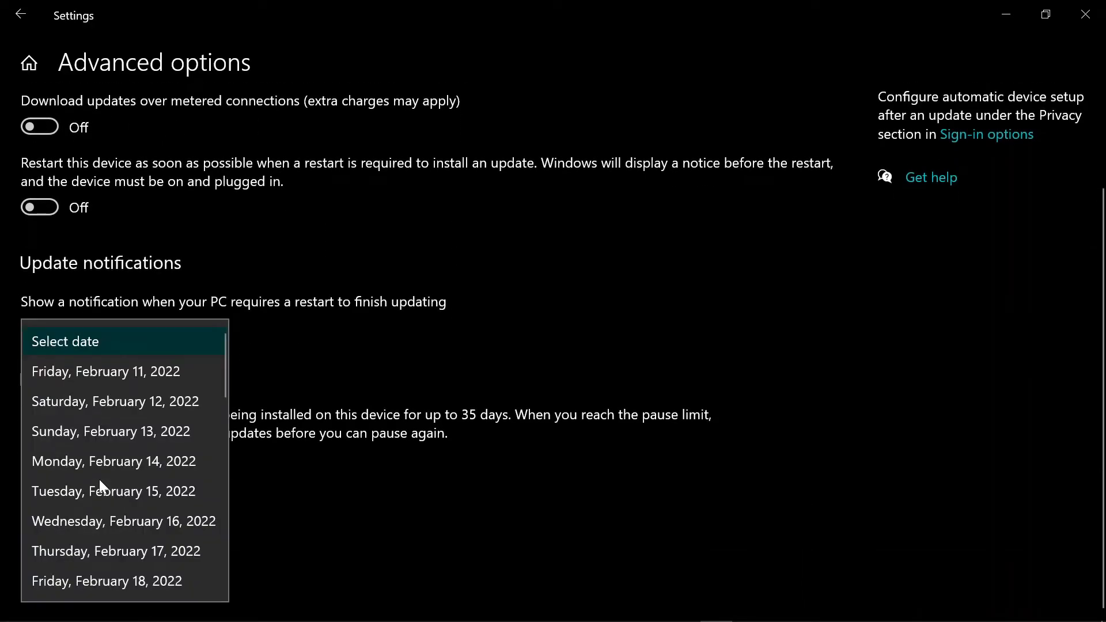
pyautogui.click(95, 346)
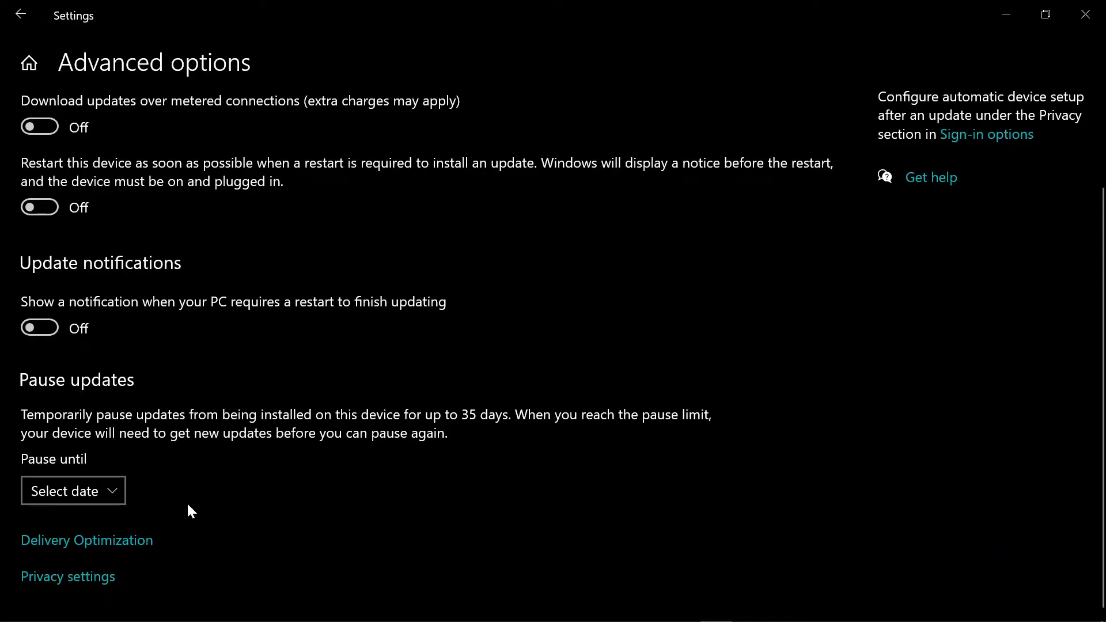
# Step: View the Delivery Optimization settings, and return to the pause options in the update advanced options
pyautogui.click(87, 542)
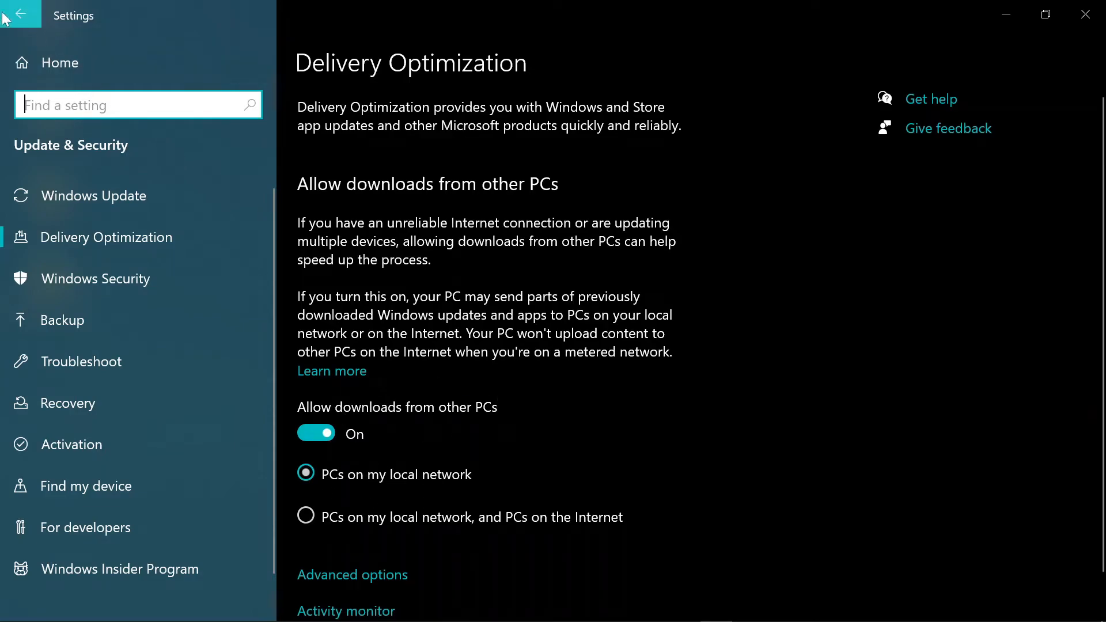
pyautogui.click(20, 14)
pyautogui.scroll(-2, 317, 447)
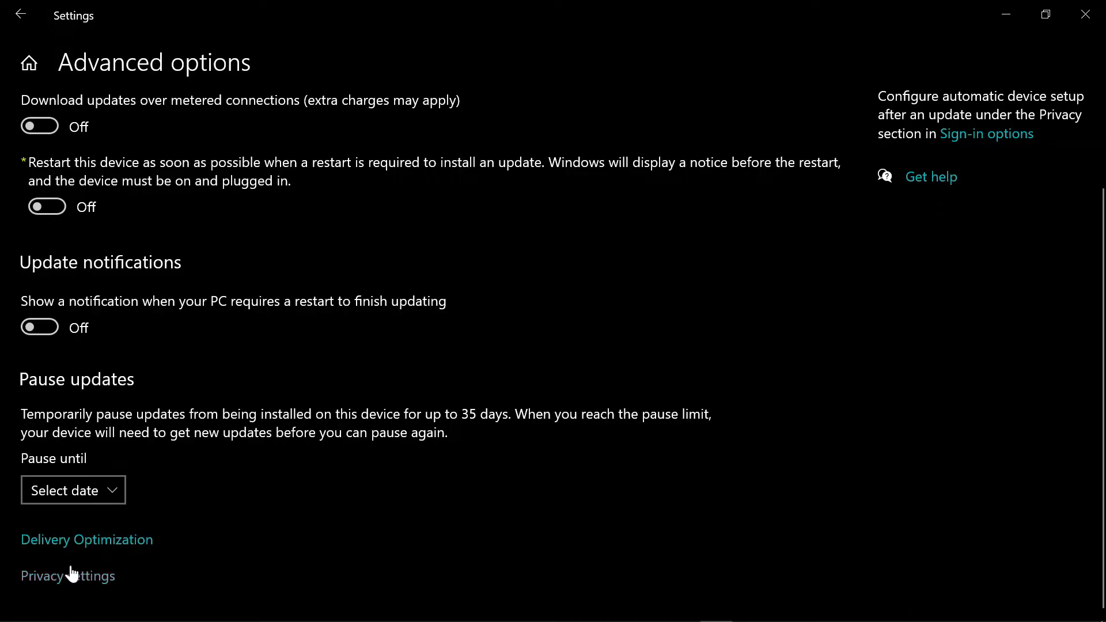
# Step: Leave the update advanced options and view the Delivery Optimization, Backup, Troubleshoot and Activation pages of Update & Security
pyautogui.scroll(2, 488, 517)
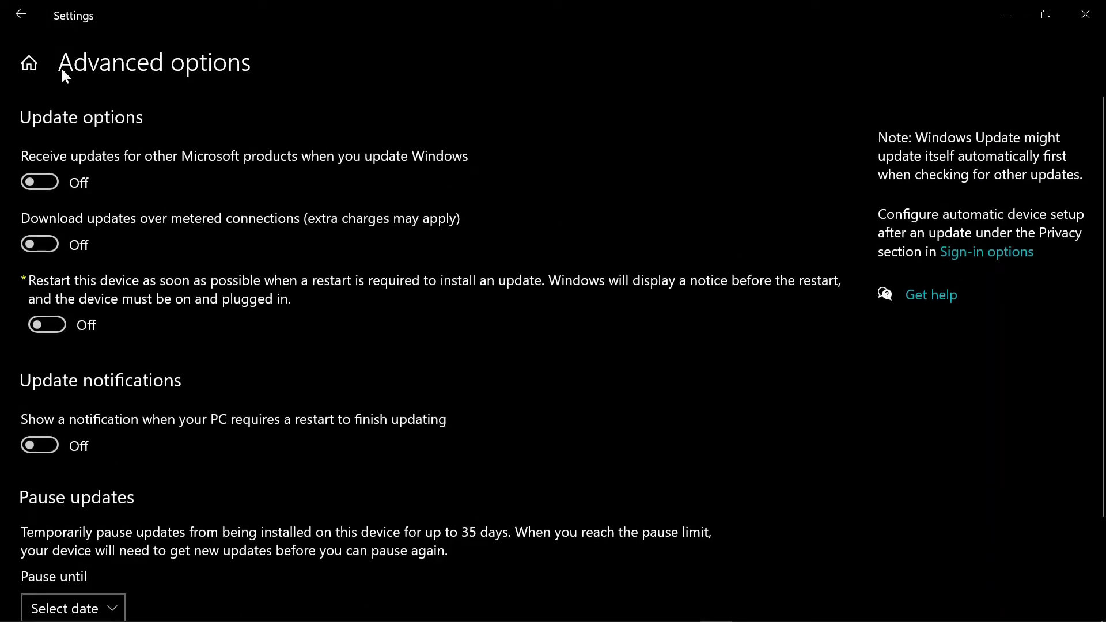
pyautogui.click(20, 16)
pyautogui.click(113, 245)
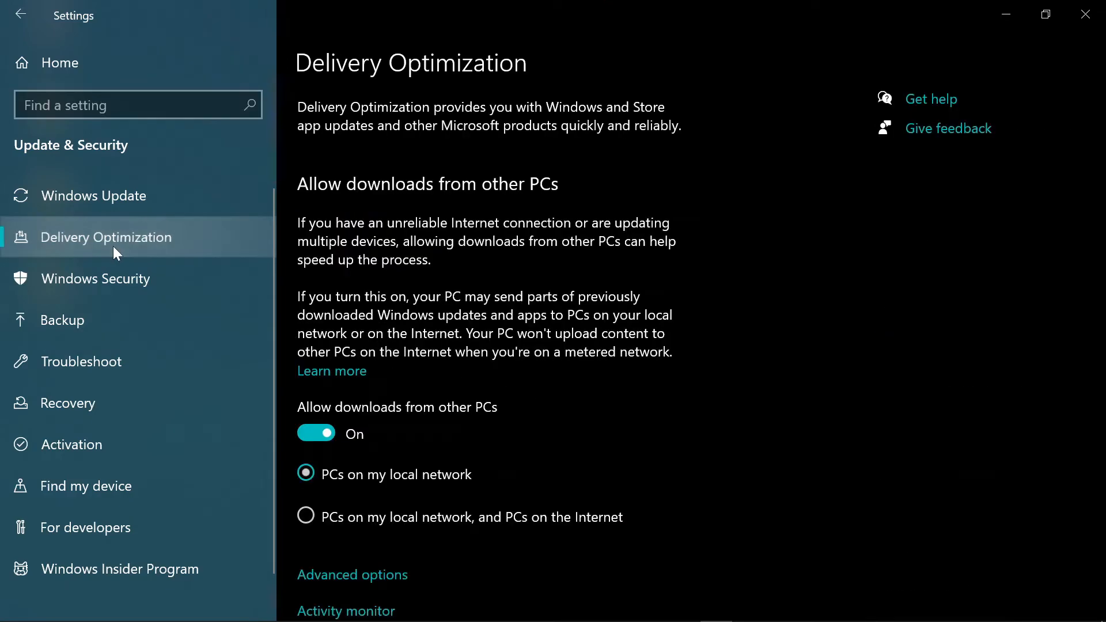
pyautogui.click(122, 313)
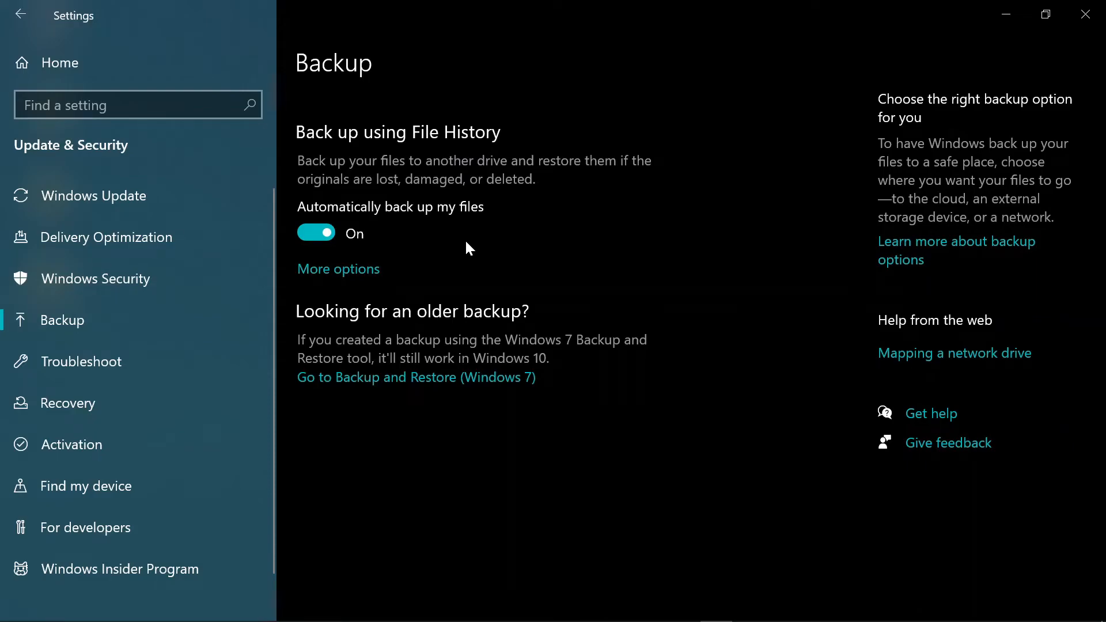
pyautogui.click(144, 377)
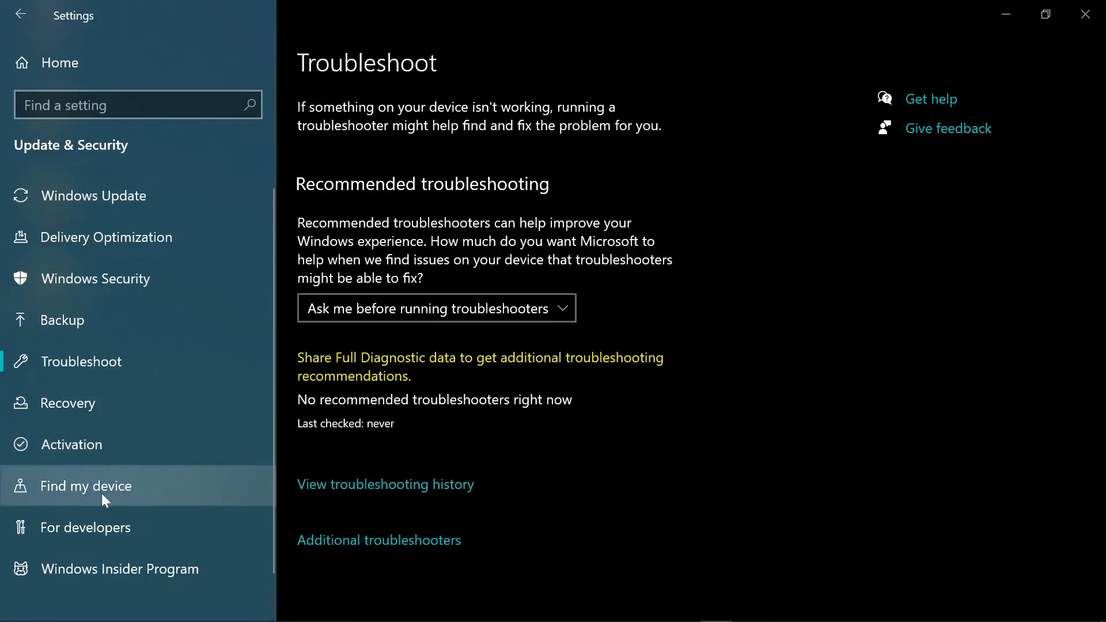
pyautogui.click(119, 454)
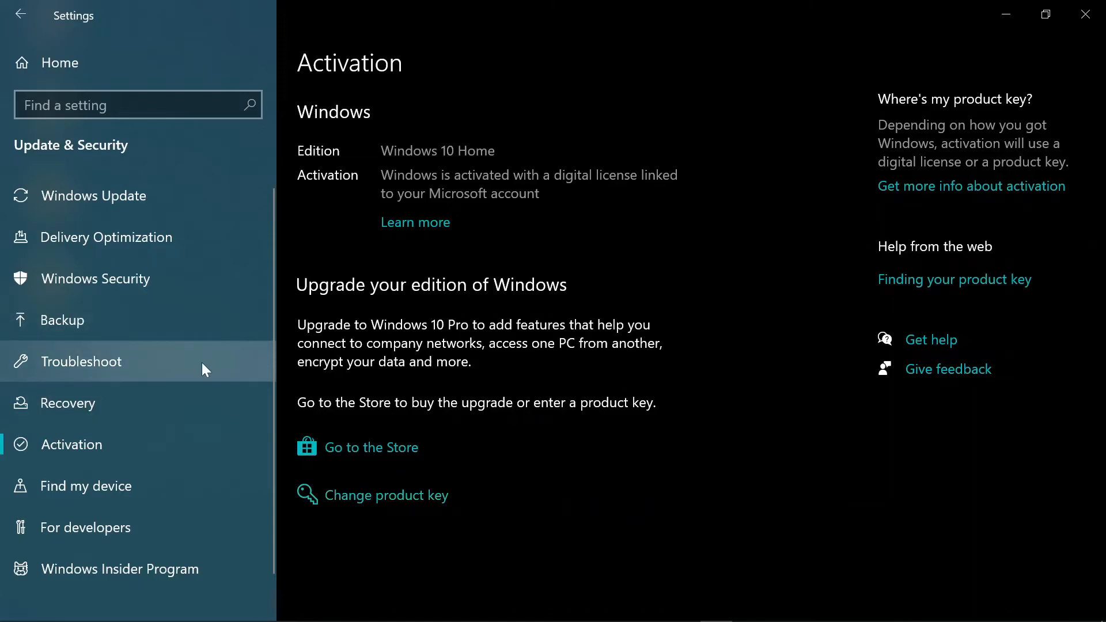
# Step: Revisit the Backup page, view the Windows Security protection areas and go back to the Windows Update page
pyautogui.click(185, 311)
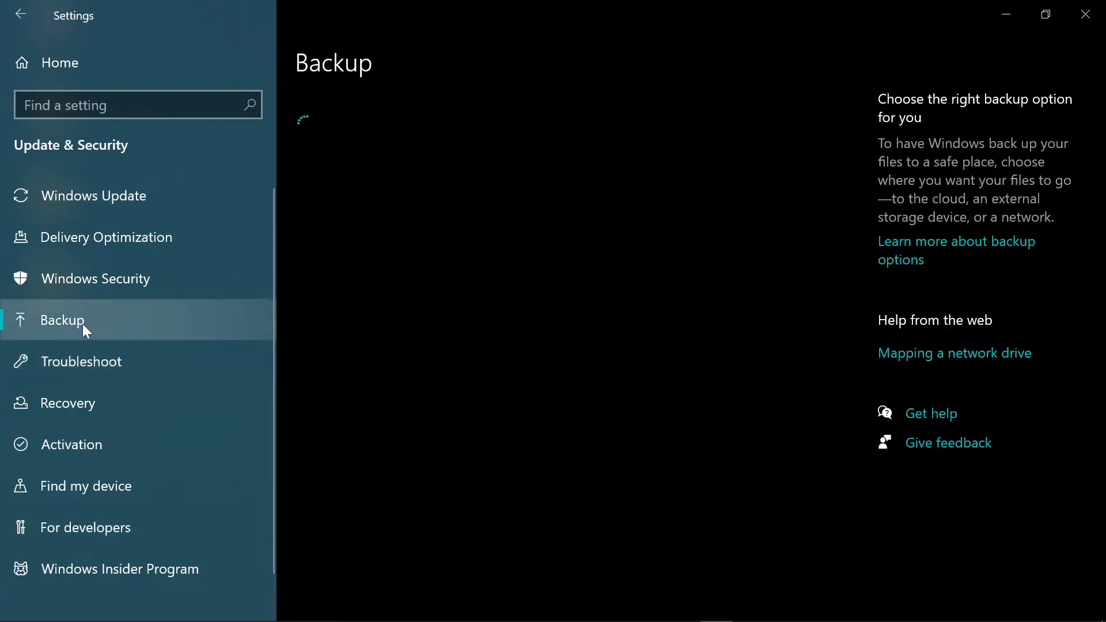
pyautogui.click(137, 282)
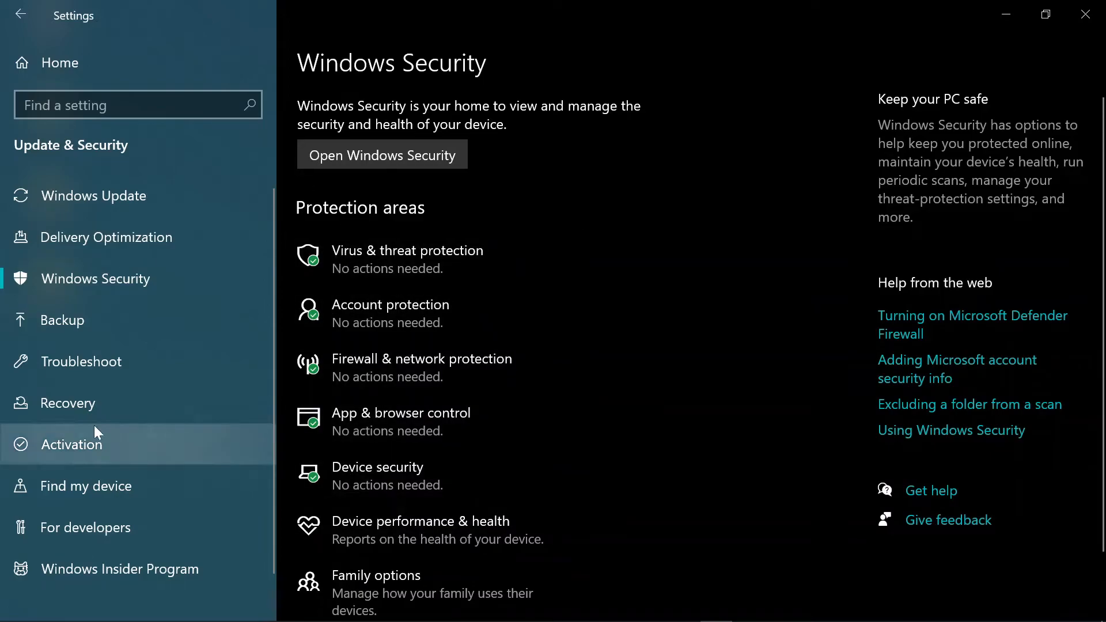
pyautogui.click(72, 208)
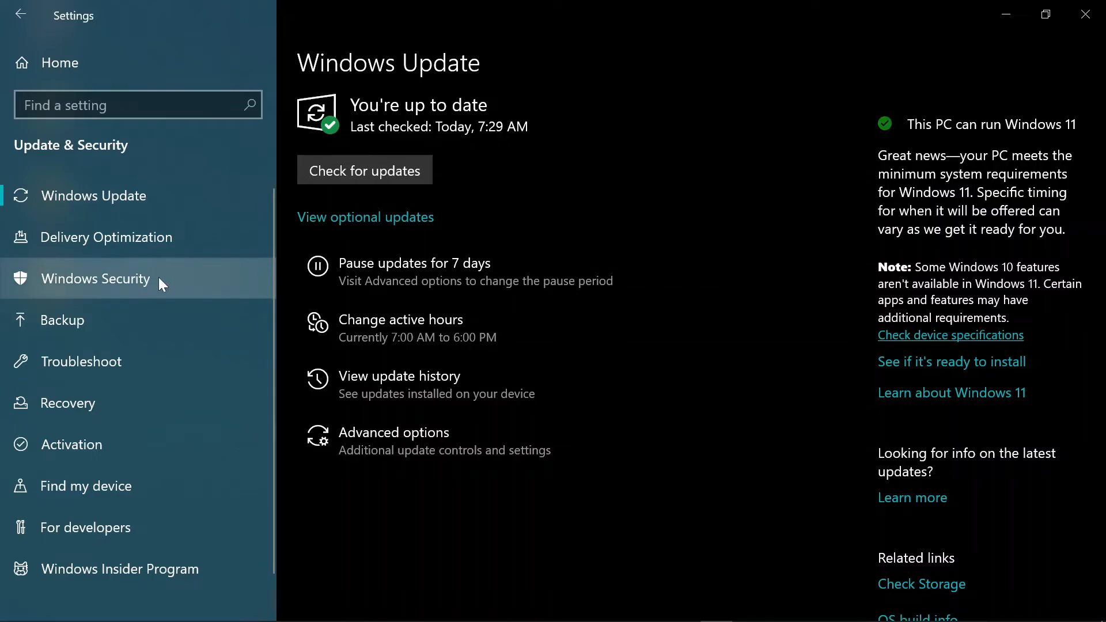
# Step: Return to the Settings home and look over all the settings categories
pyautogui.click(67, 64)
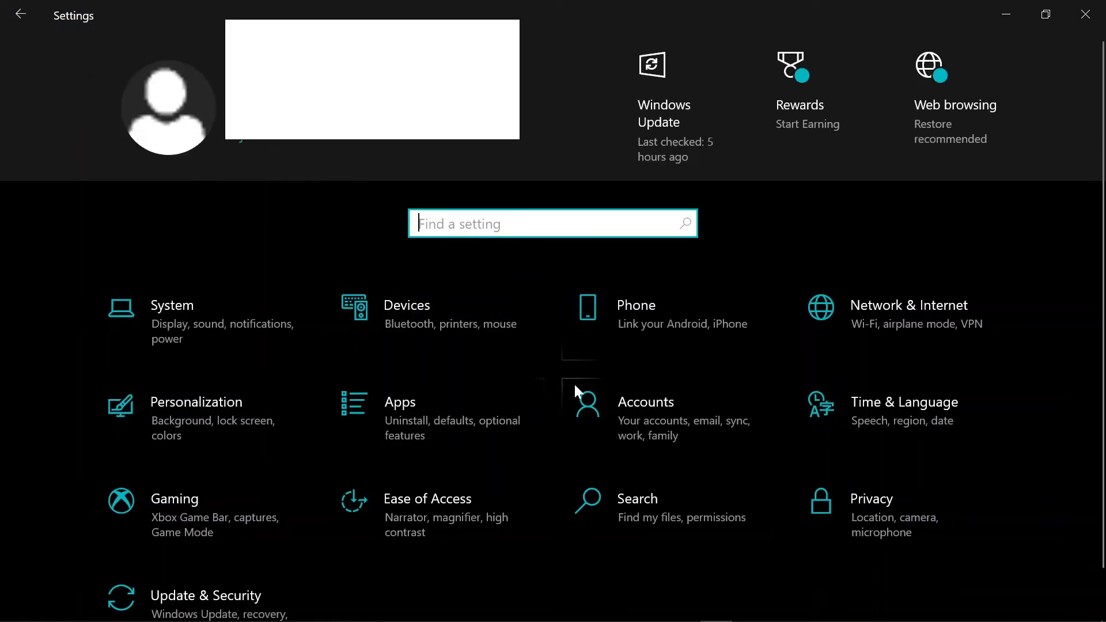
pyautogui.scroll(-2, 308, 311)
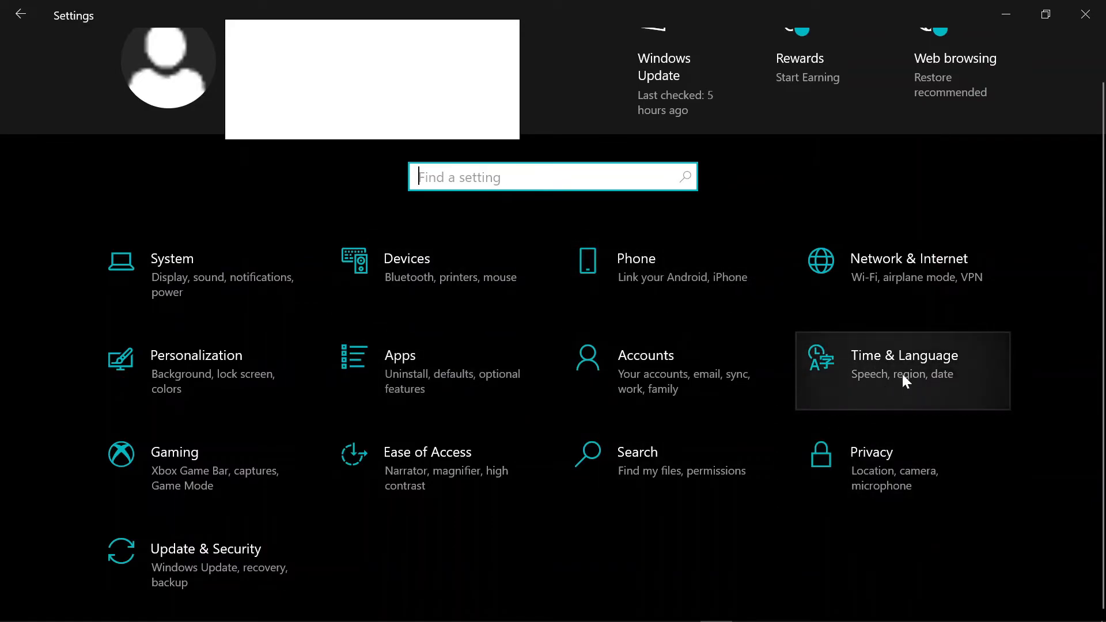
pyautogui.scroll(1, 907, 364)
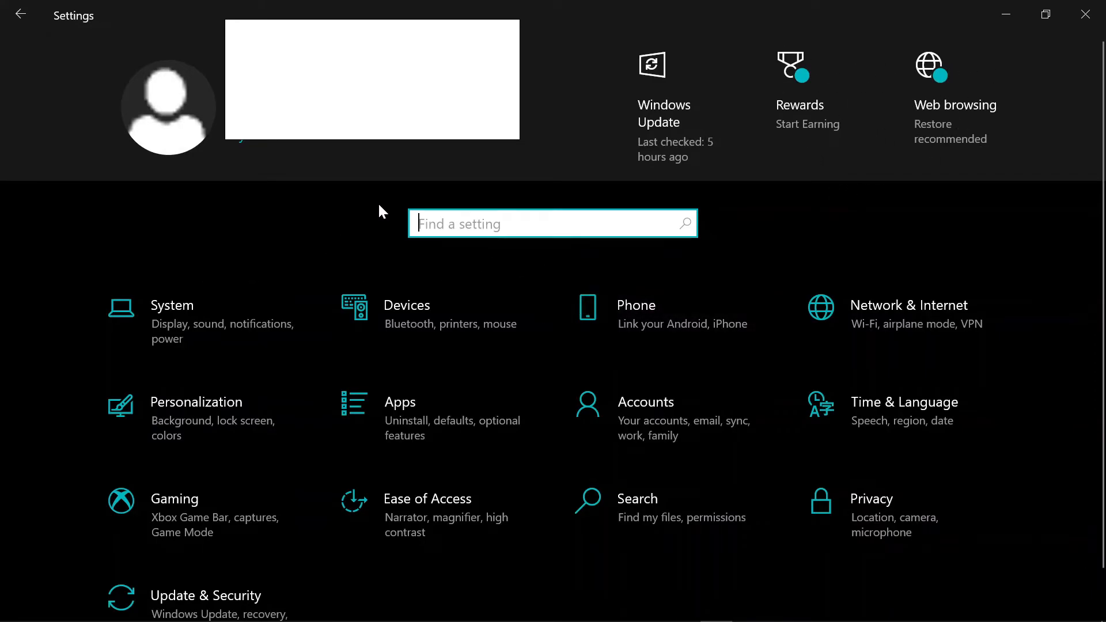
pyautogui.scroll(-1, 380, 202)
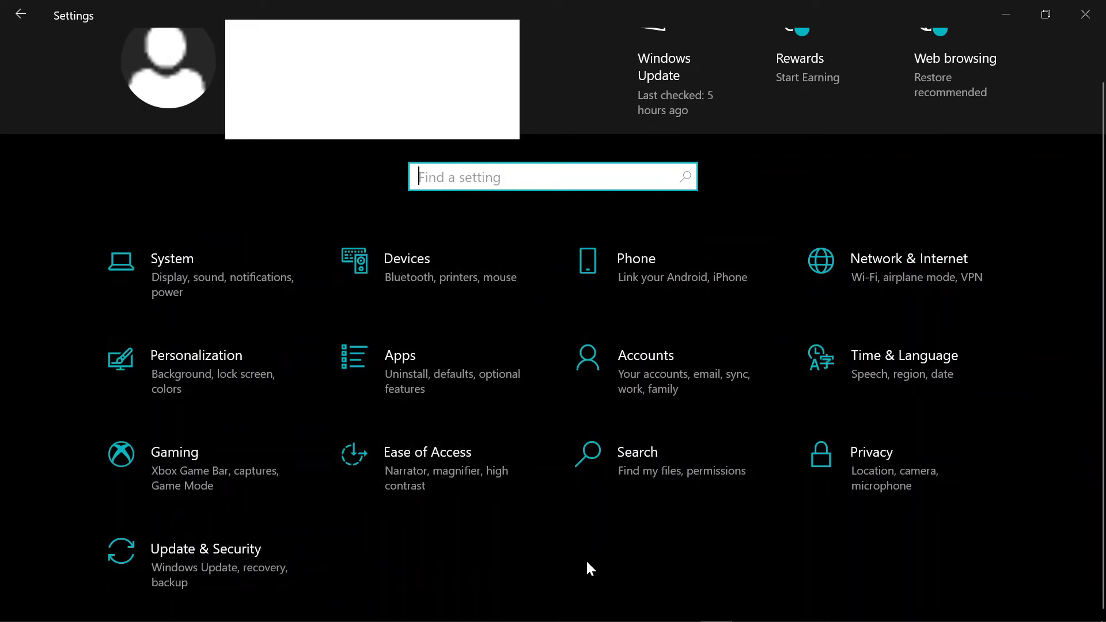
# Step: Open the Apps category and browse the installed programs under Apps & features as far as Google Chrome and Halo Infinite
pyautogui.click(441, 373)
pyautogui.scroll(-10, 565, 380)
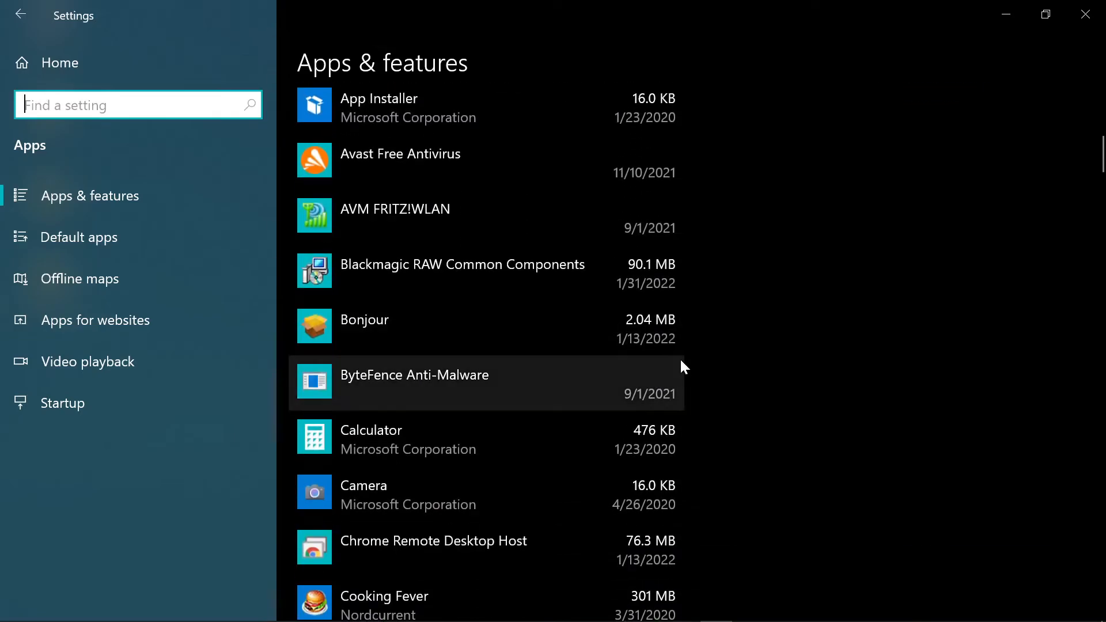
pyautogui.scroll(-8, 685, 368)
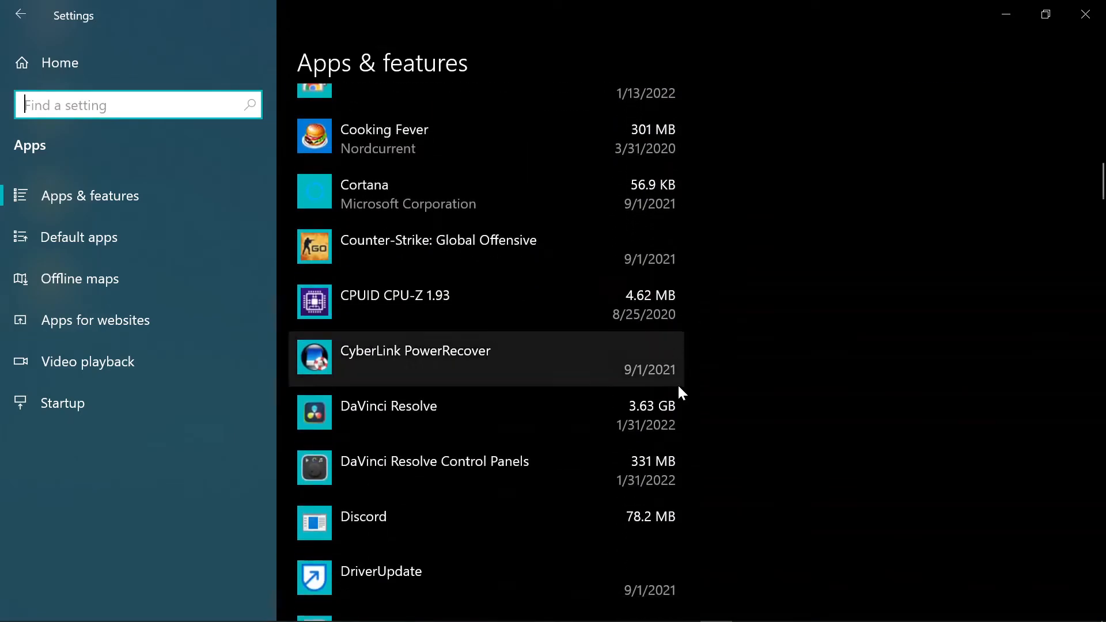
pyautogui.scroll(-2, 605, 357)
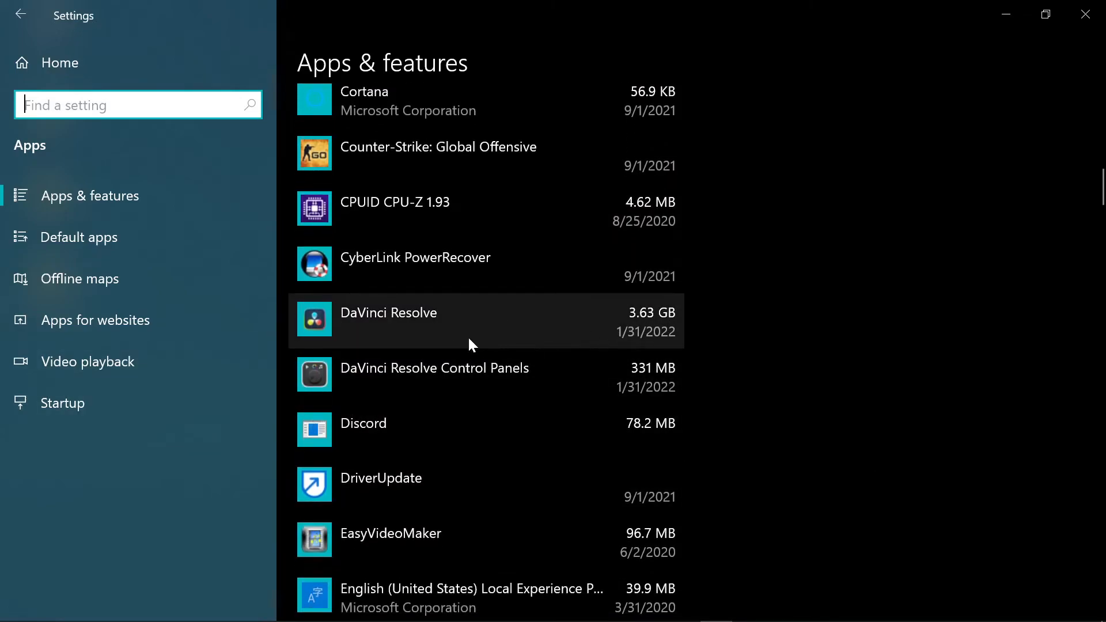
pyautogui.scroll(-3, 883, 383)
pyautogui.scroll(-9, 517, 251)
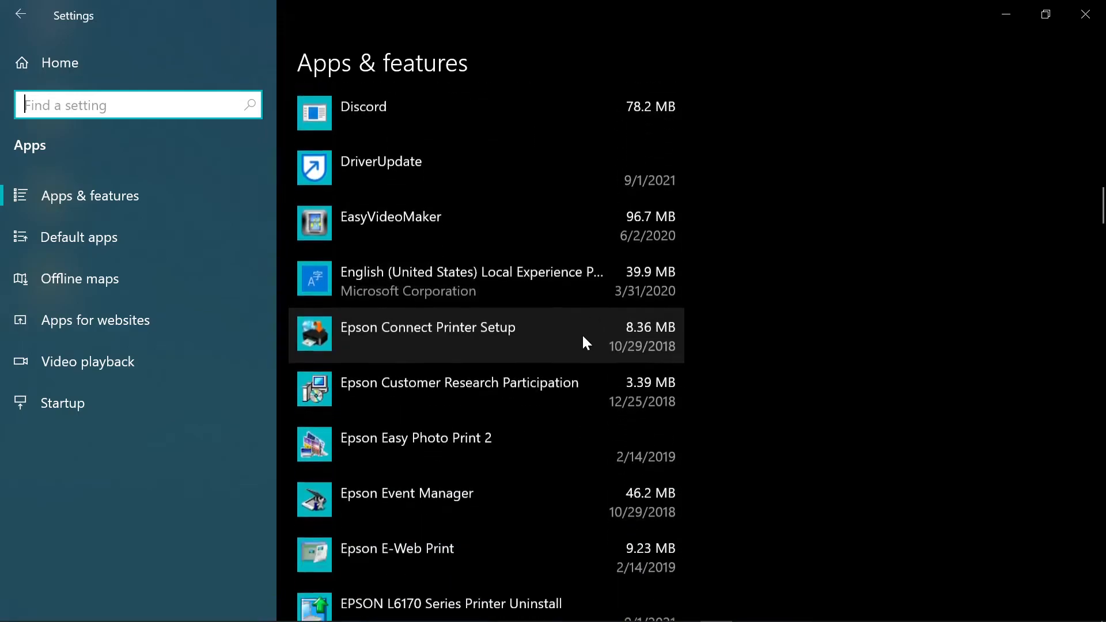
pyautogui.scroll(-8, 551, 175)
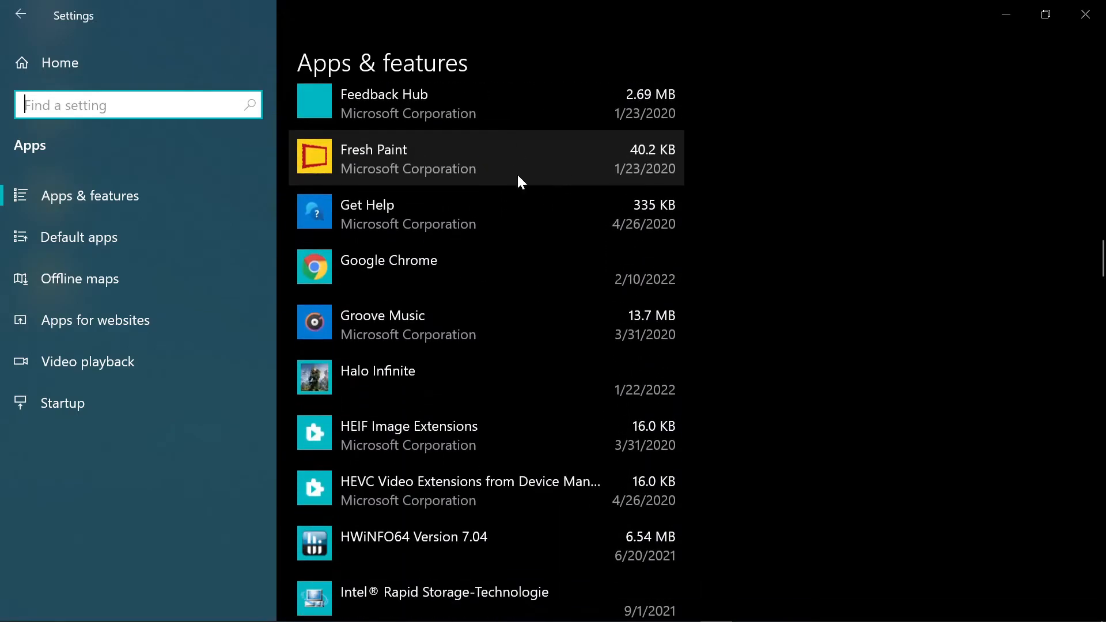
# Step: Expand the Get Help, Groove Music, Mail and Calendar, and Maps entries to examine their move and uninstall options
pyautogui.click(420, 212)
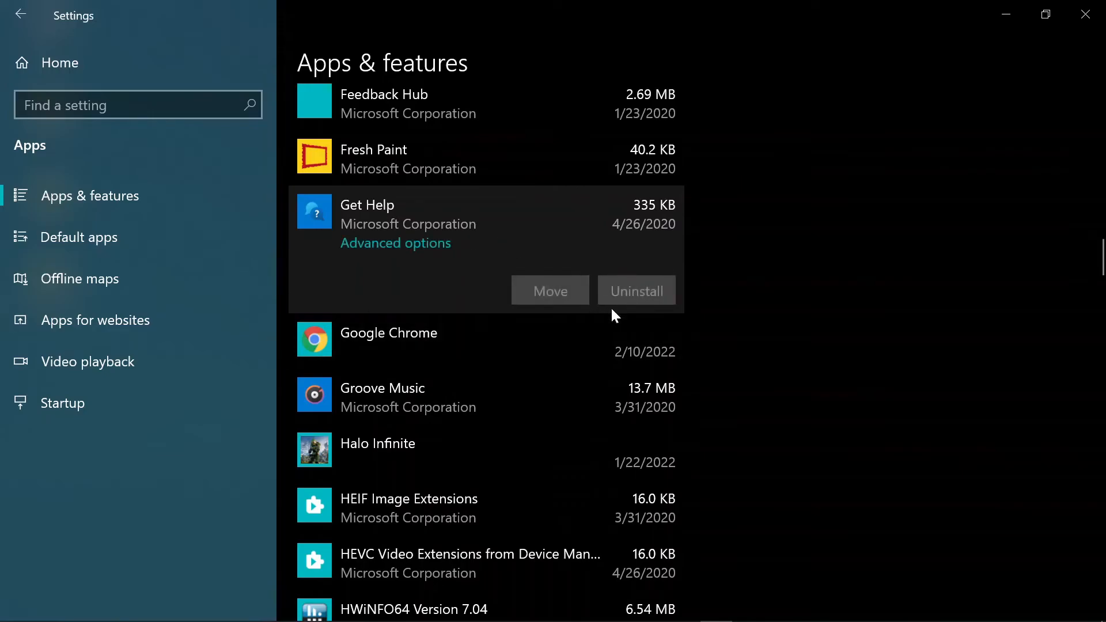
pyautogui.scroll(-2, 540, 345)
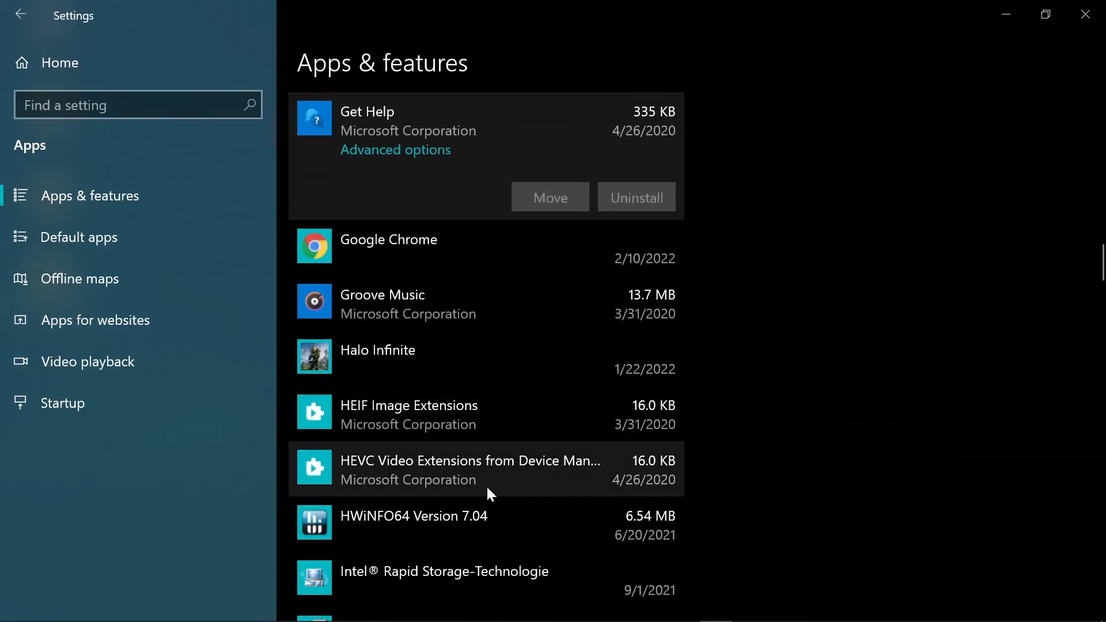
pyautogui.click(469, 306)
pyautogui.scroll(-5, 593, 293)
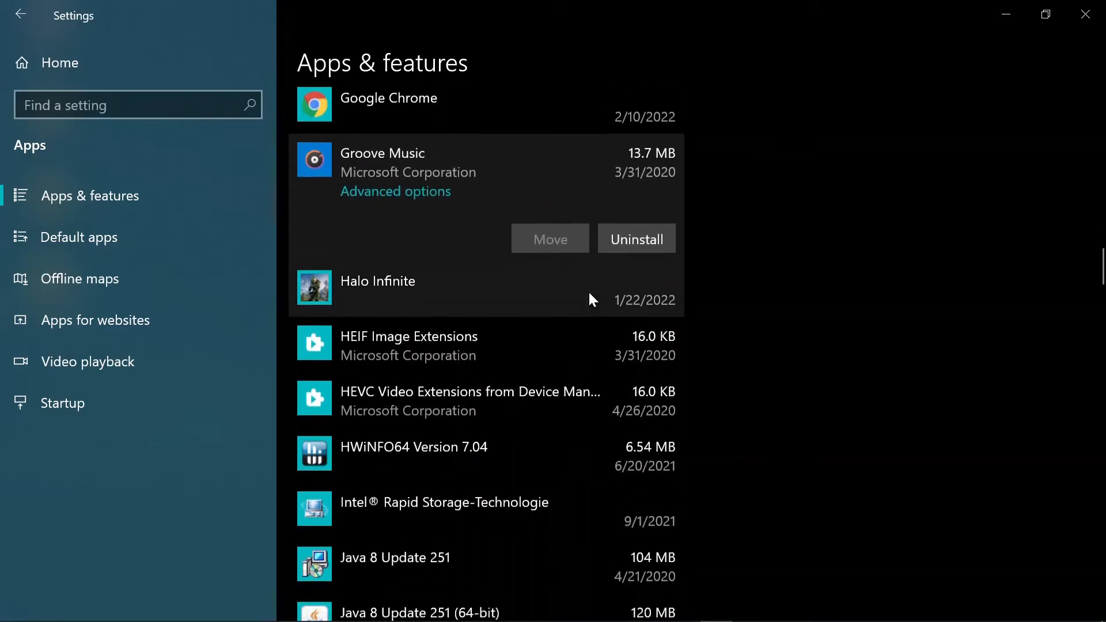
pyautogui.scroll(-3, 519, 461)
pyautogui.click(502, 478)
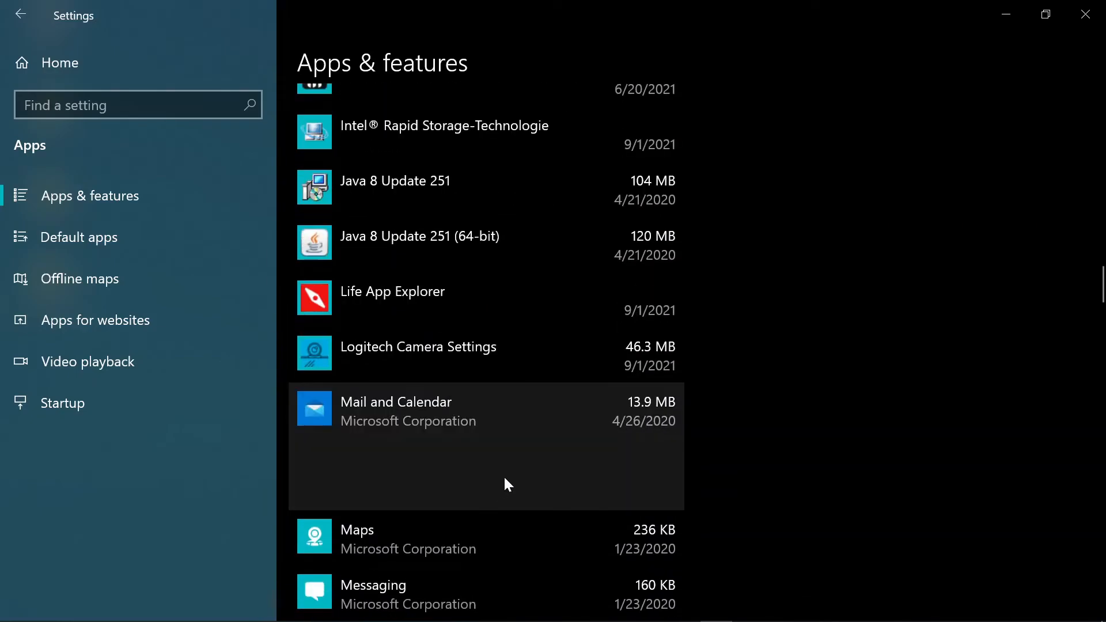
pyautogui.scroll(-1, 565, 409)
pyautogui.click(470, 455)
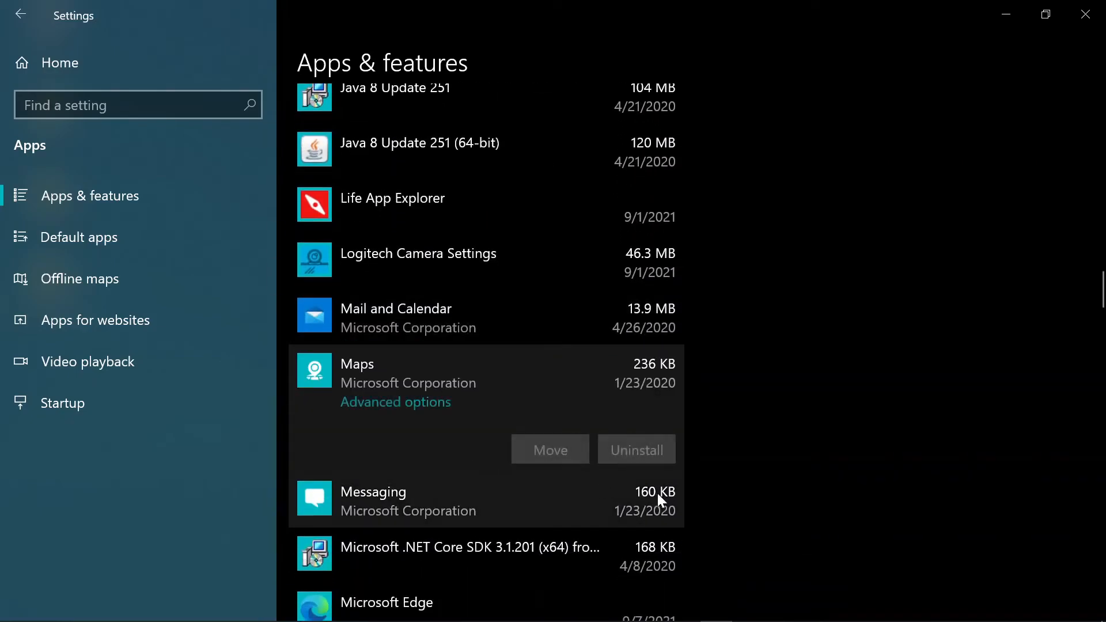
pyautogui.scroll(-7, 593, 392)
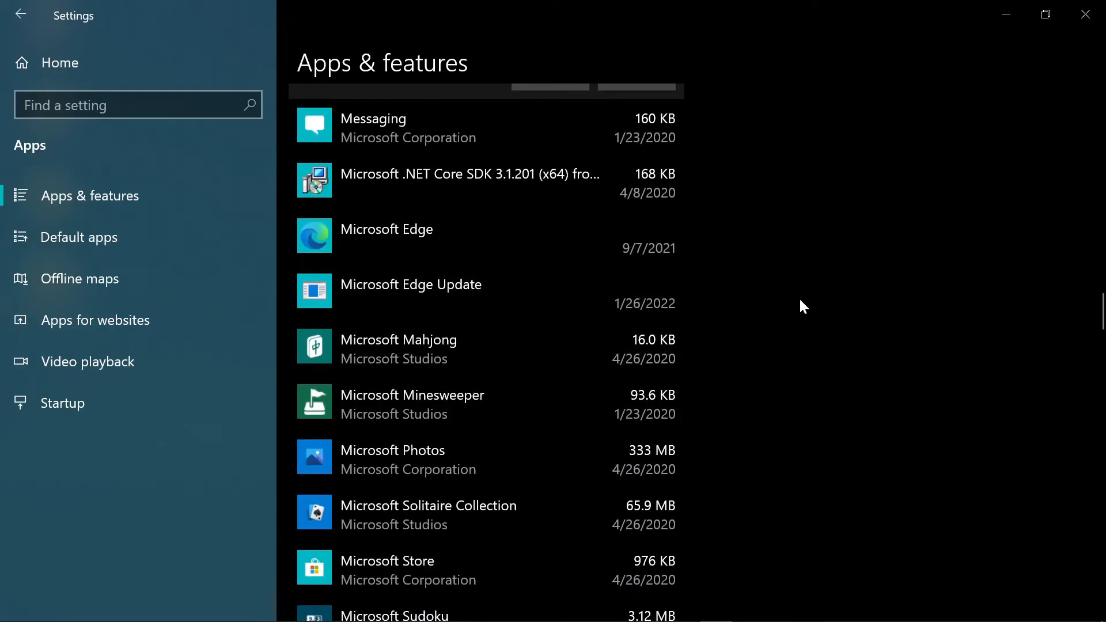
# Step: Open Offline maps and examine the drives offered as map storage location, keeping Boot (C:)
pyautogui.click(80, 279)
pyautogui.click(346, 335)
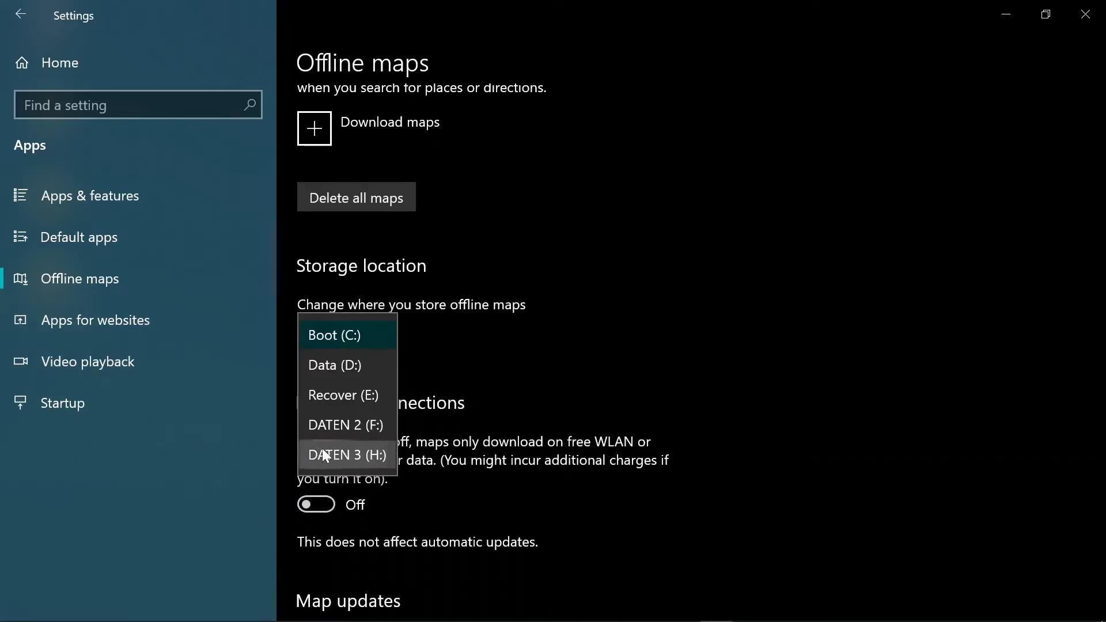
pyautogui.click(782, 340)
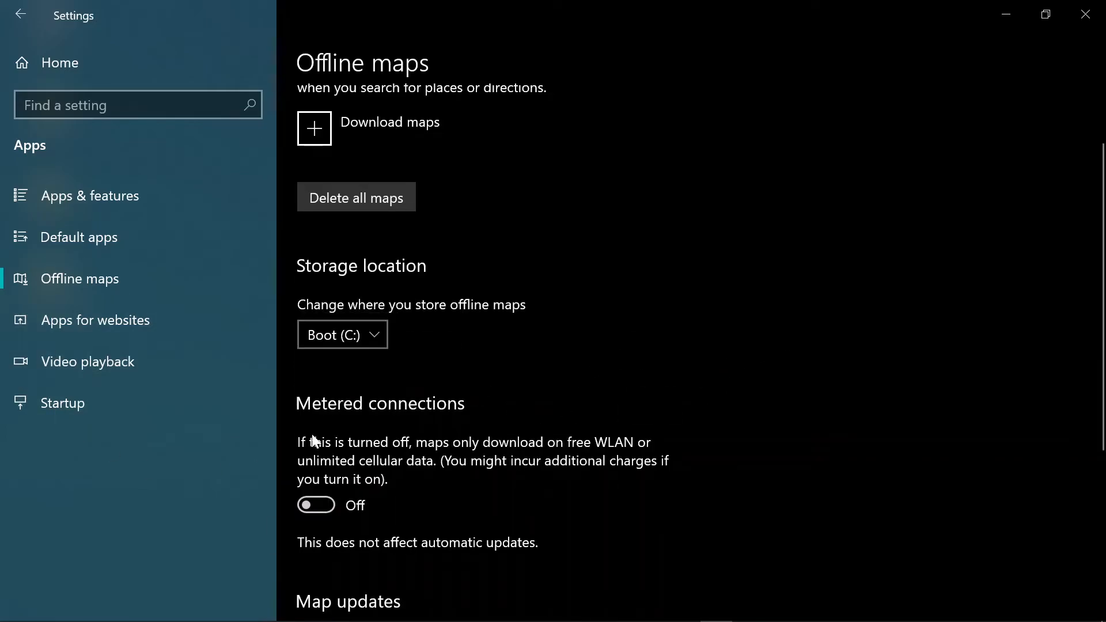
# Step: View the Startup apps page in Settings, and open the matching Startup list in Task Manager
pyautogui.click(115, 402)
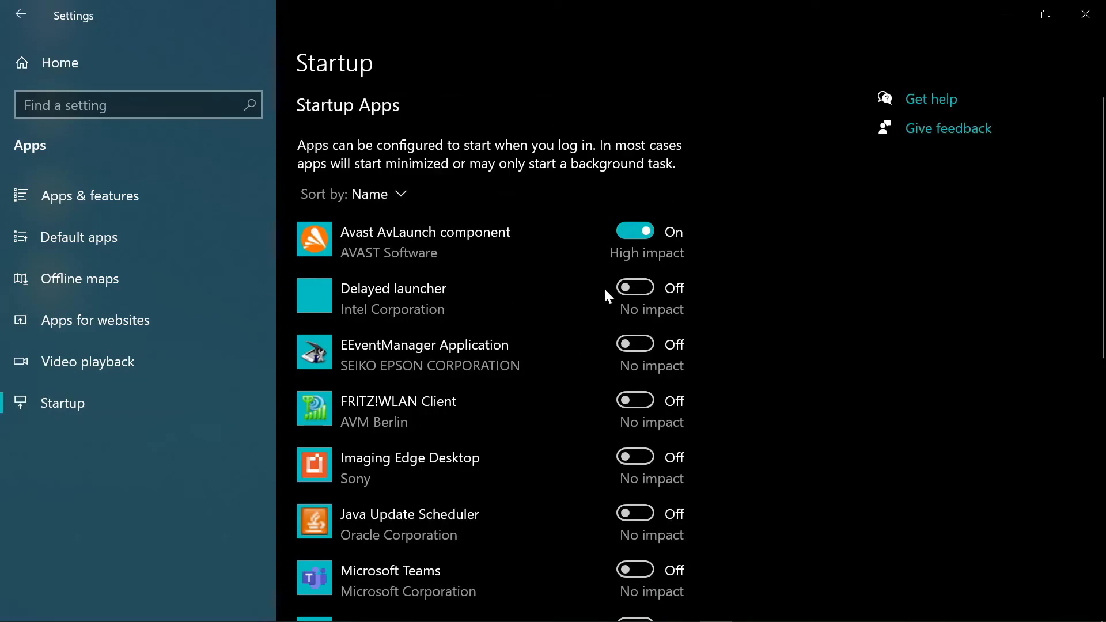
pyautogui.scroll(-5, 642, 223)
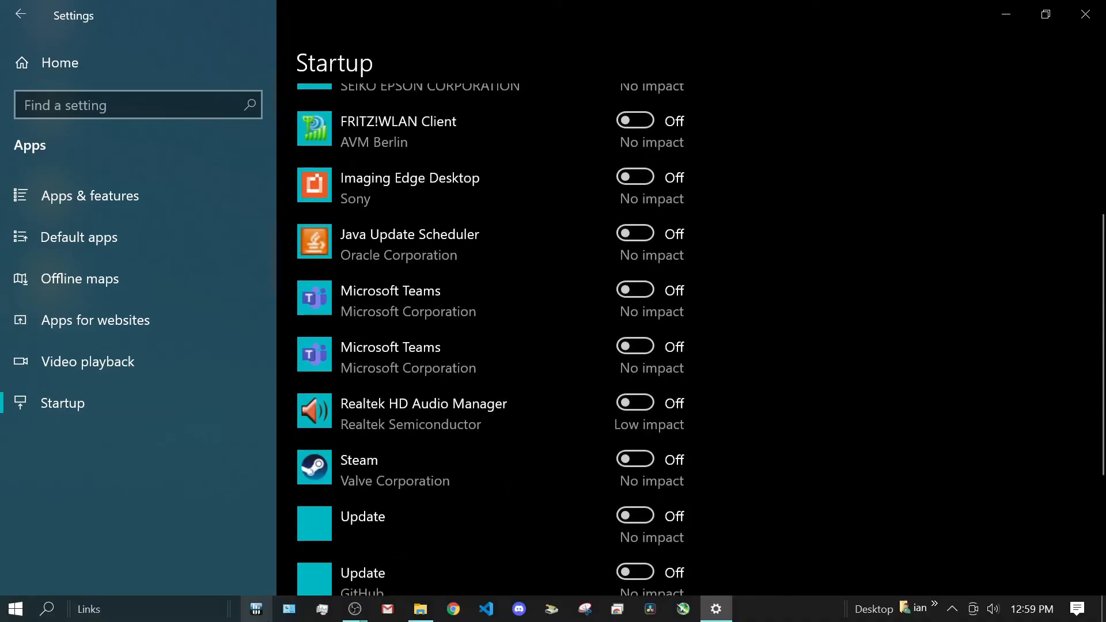
pyautogui.click(322, 609)
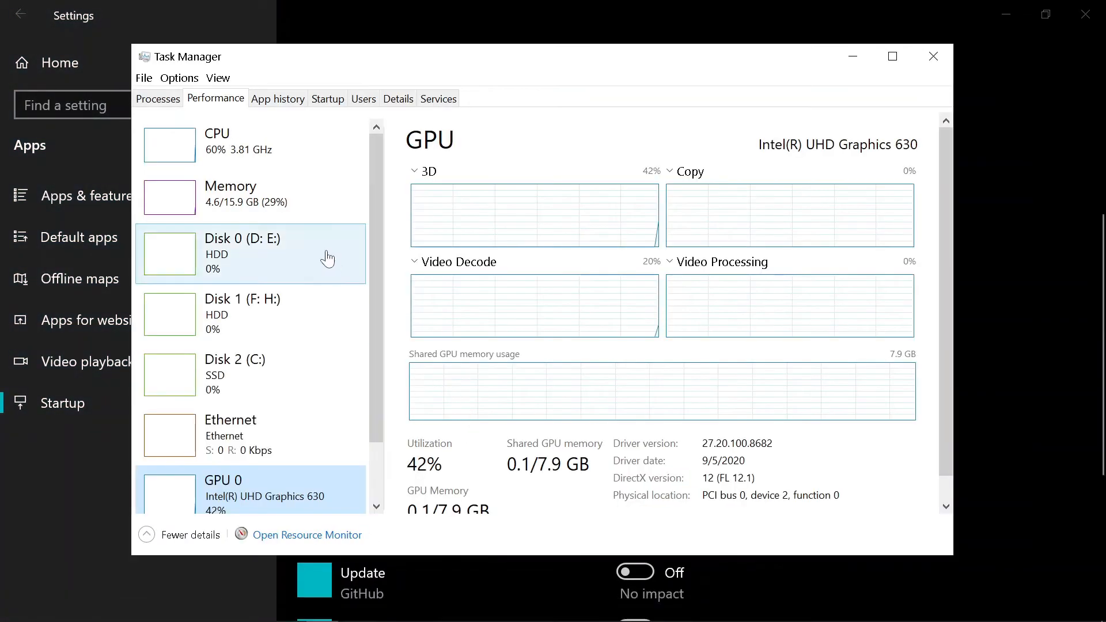
pyautogui.click(316, 101)
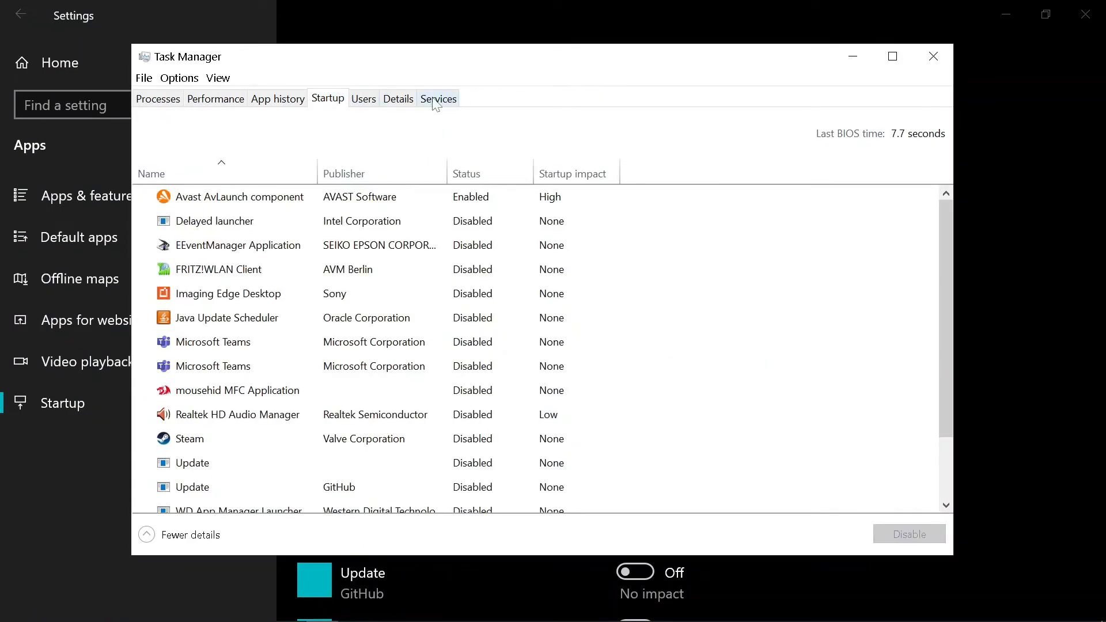
# Step: Move the Task Manager window aside to compare its startup list with the Settings page, and close Task Manager
pyautogui.moveTo(432, 65); pyautogui.dragTo(961, 85)
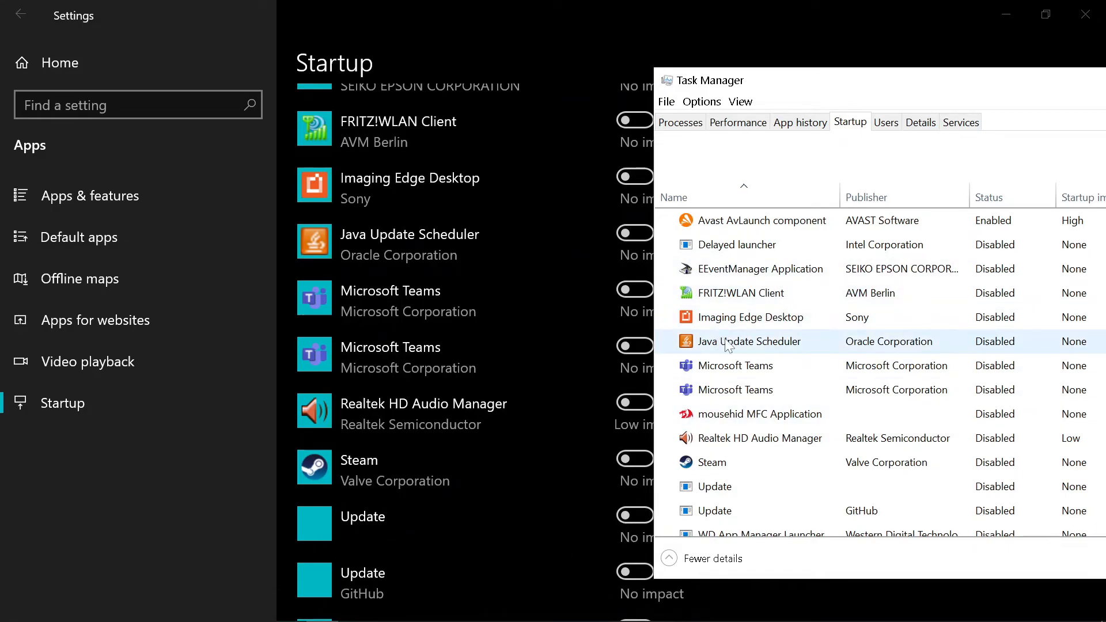
pyautogui.doubleClick(888, 84)
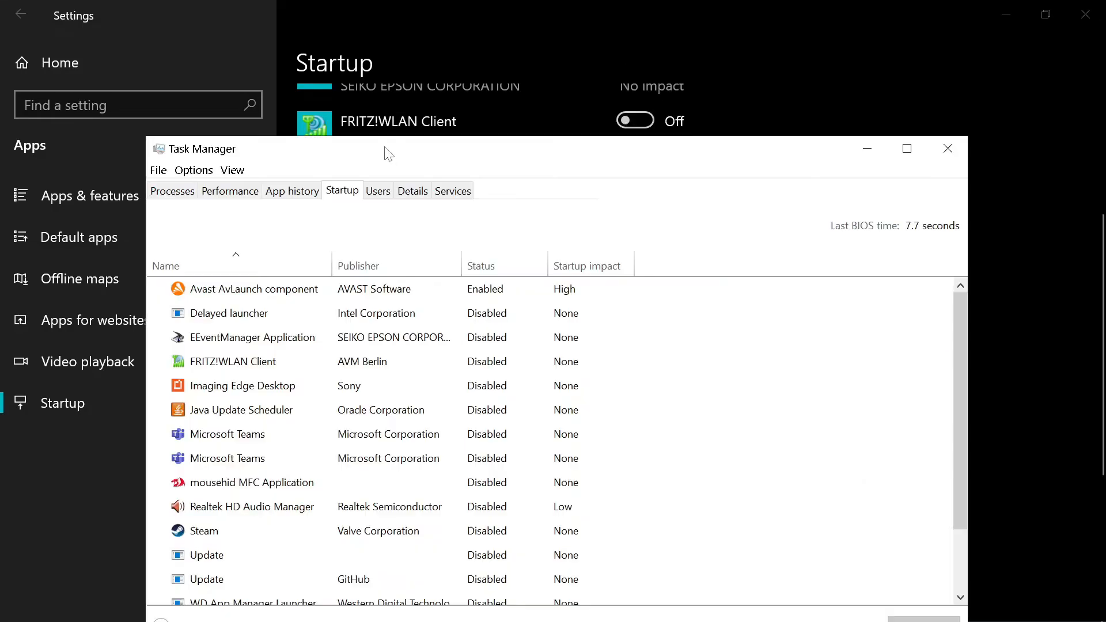
pyautogui.click(945, 148)
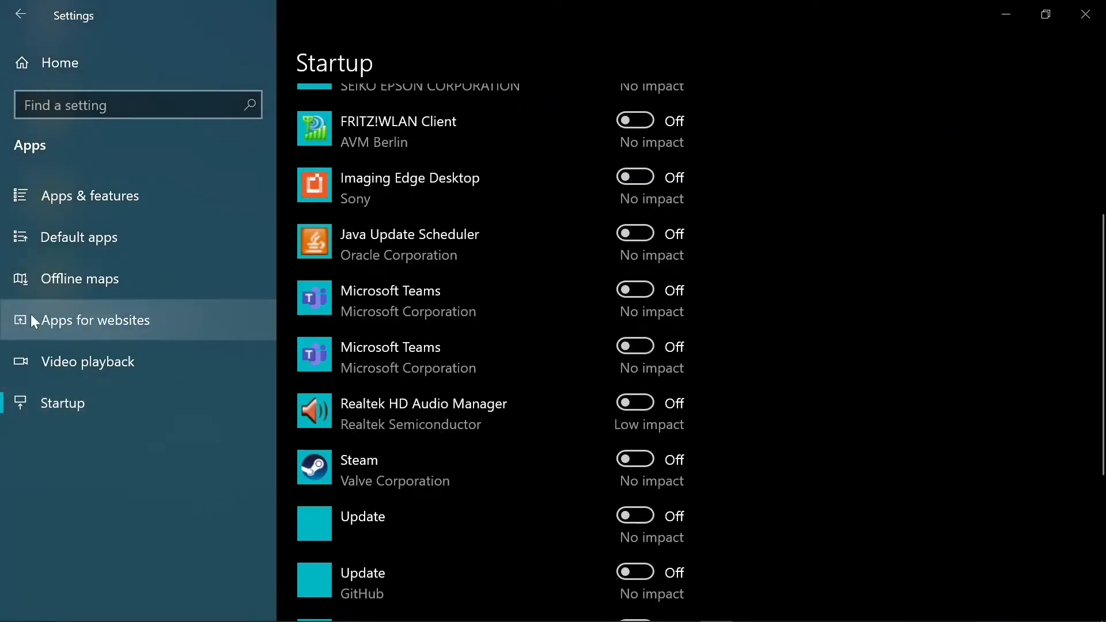
# Step: Look over the Startup apps list from its beginning once more and return to the Settings home
pyautogui.moveTo(260, 619)
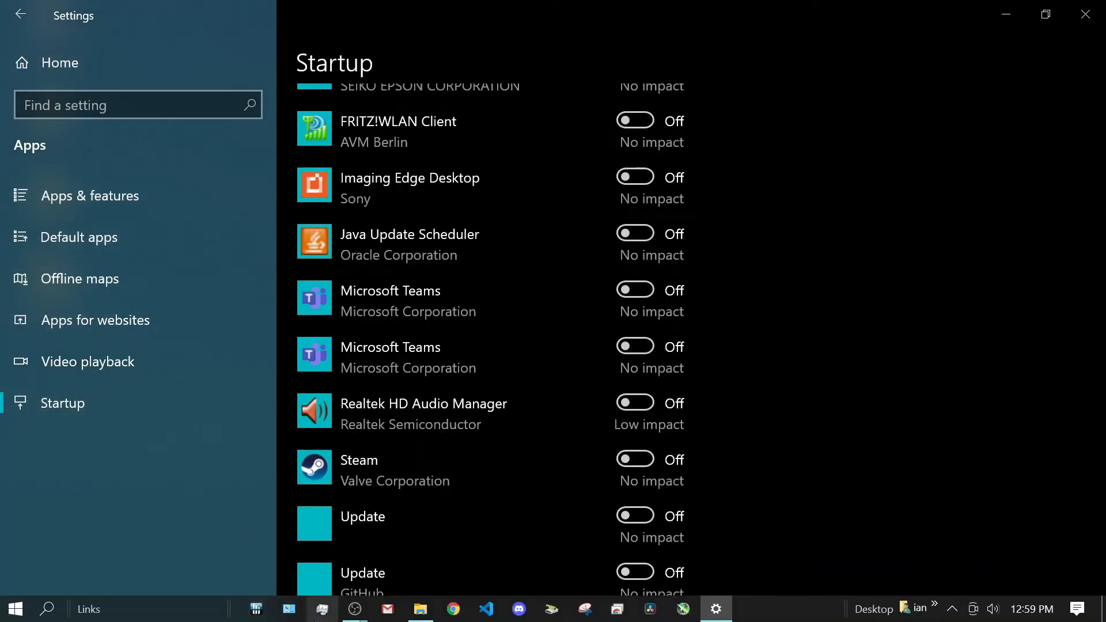
pyautogui.scroll(2, 622, 269)
pyautogui.scroll(2, 622, 271)
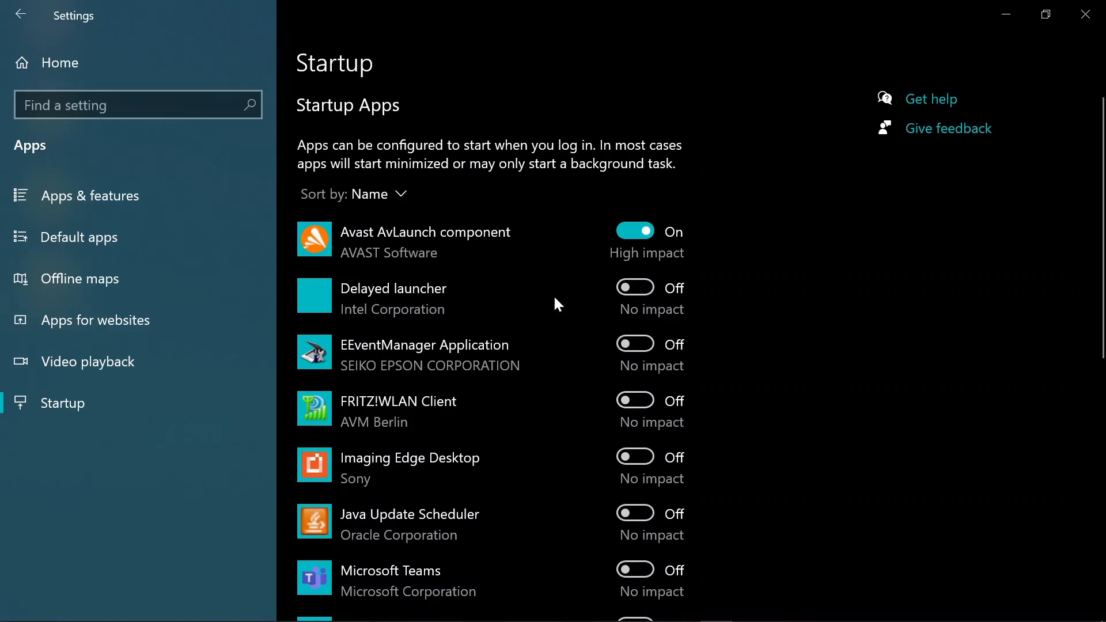
pyautogui.click(90, 81)
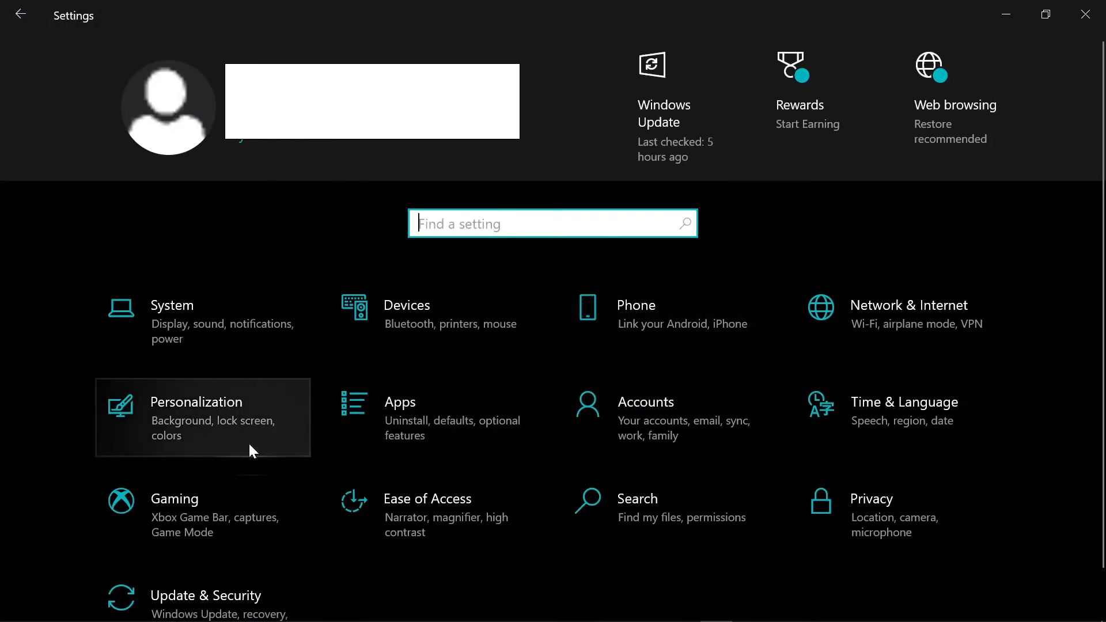
# Step: View the Personalization background page in Settings, return to the Settings home, and open Update & Security
pyautogui.click(271, 419)
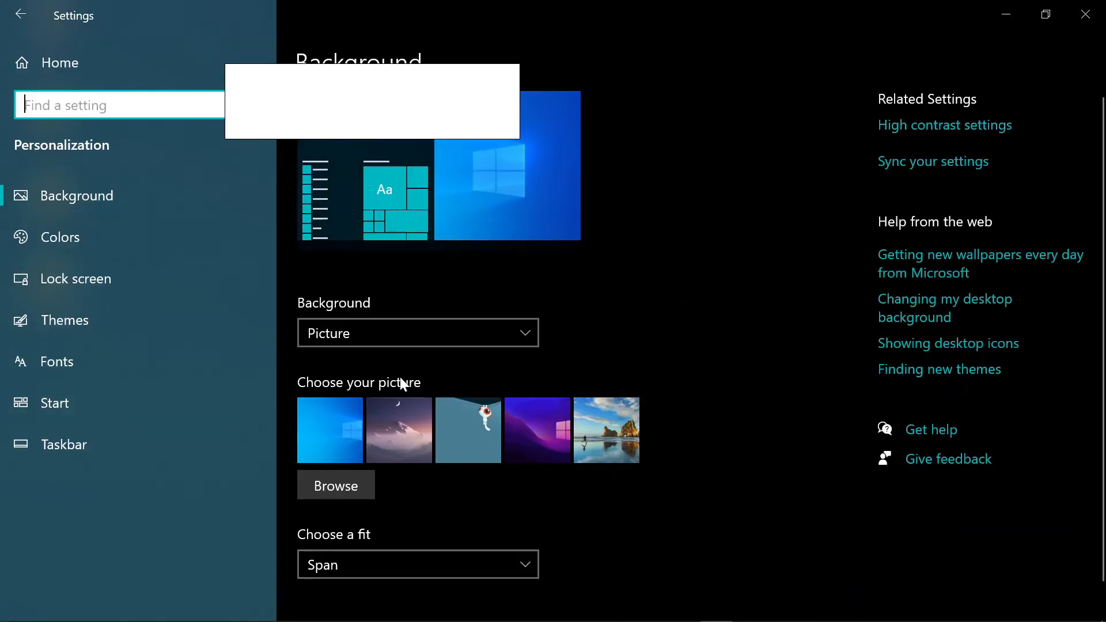
pyautogui.click(34, 14)
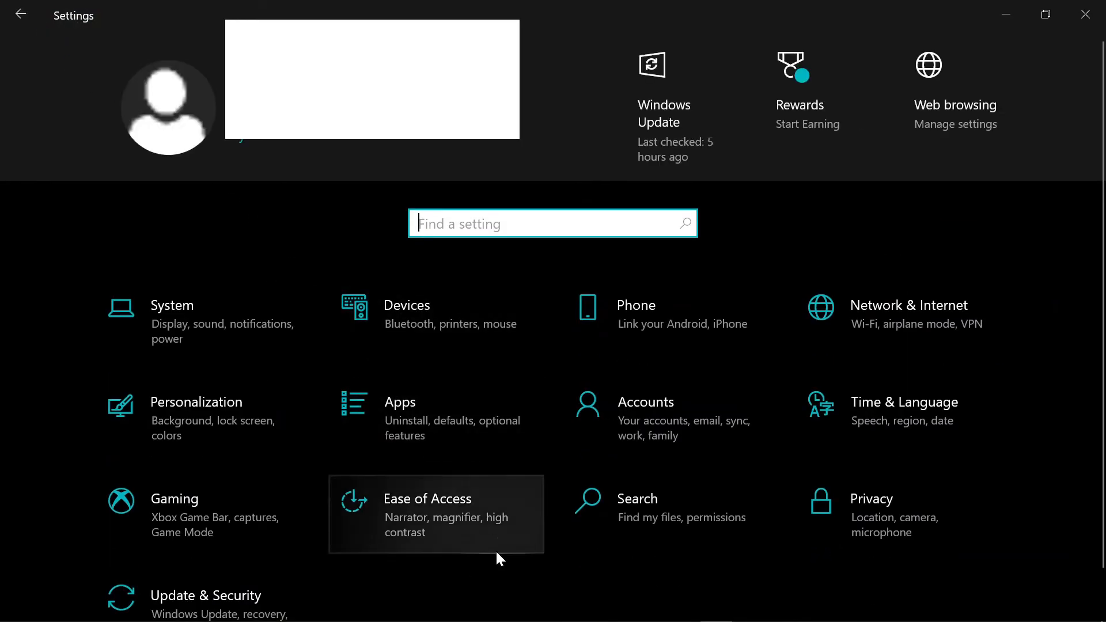
pyautogui.scroll(-1, 358, 525)
pyautogui.click(251, 548)
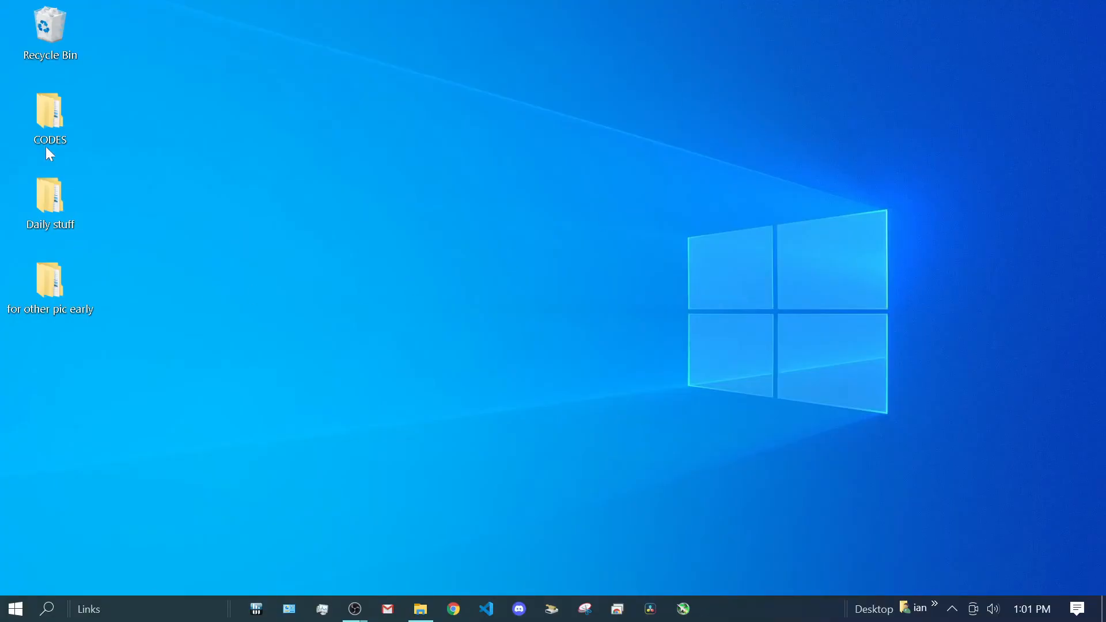
# Step: Open the Recycle Bin from the desktop and maximize its window
pyautogui.doubleClick(53, 35)
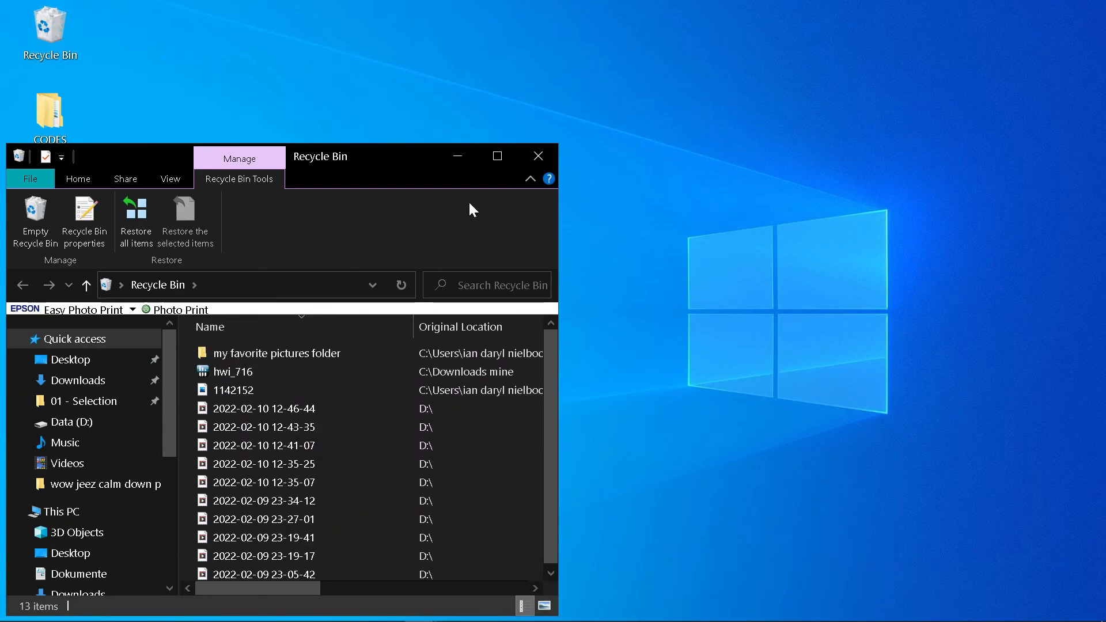
pyautogui.click(507, 158)
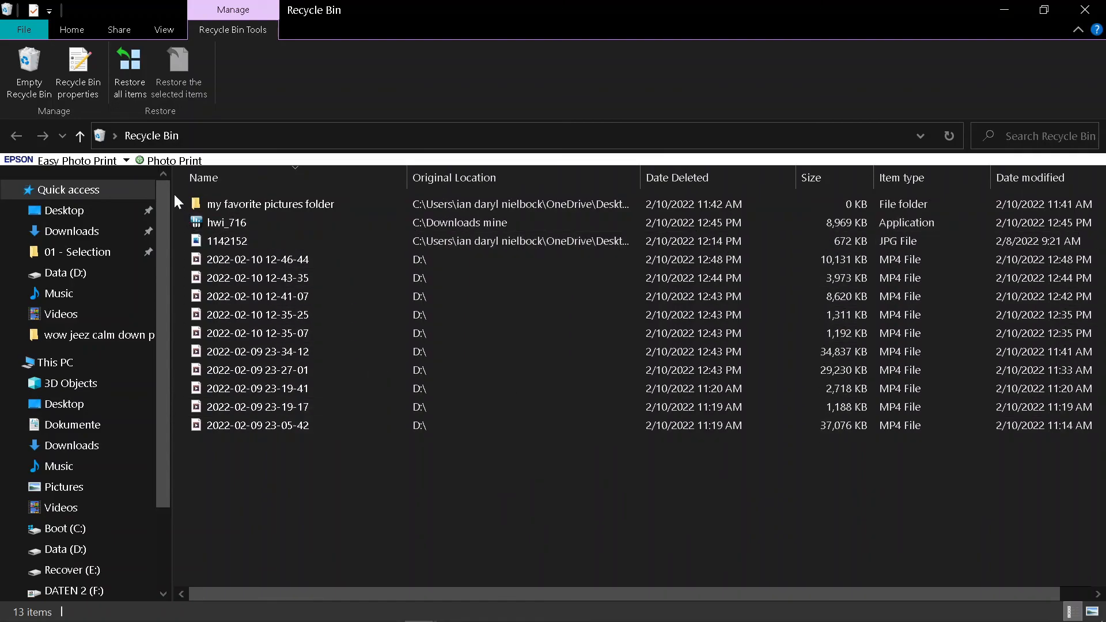
pyautogui.moveTo(174, 193); pyautogui.dragTo(457, 427)
pyautogui.rightClick(474, 284)
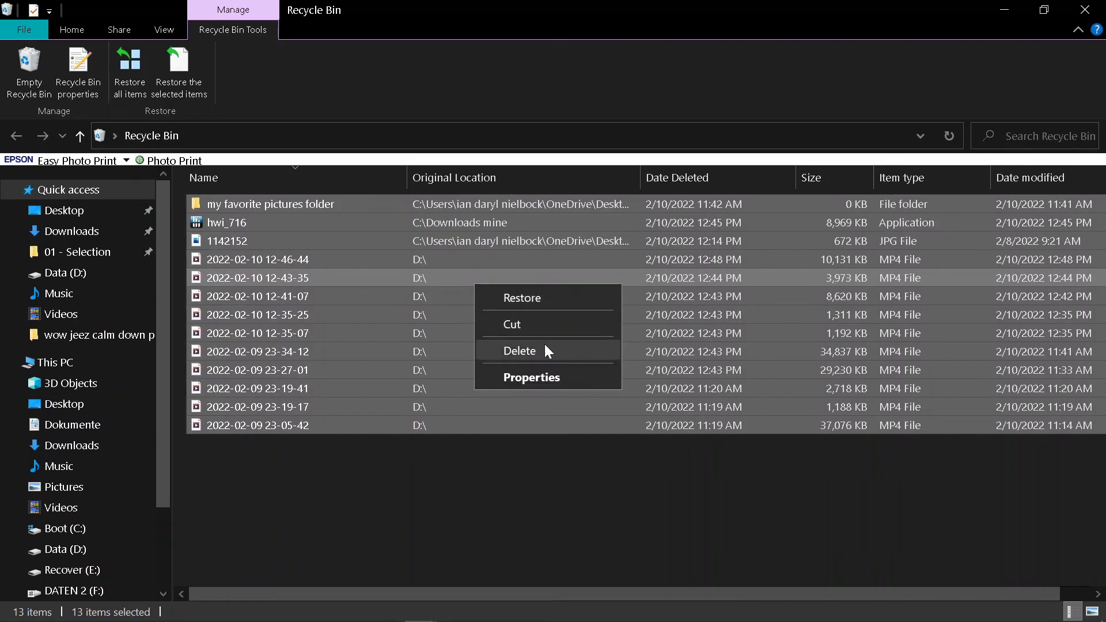
pyautogui.click(629, 469)
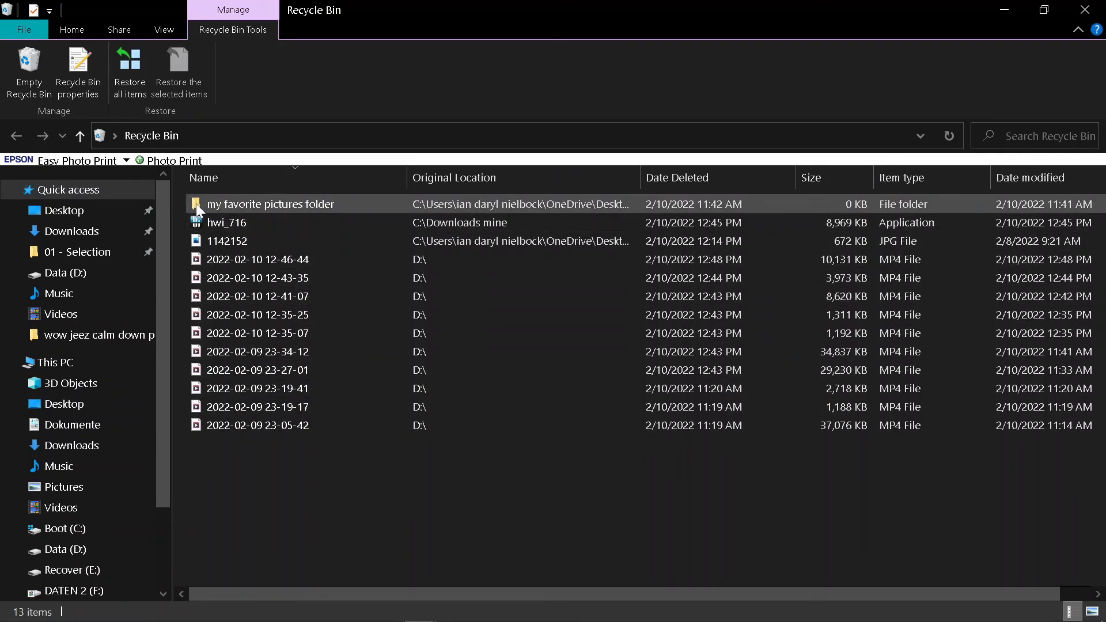
# Step: Permanently delete all items in the Recycle Bin and close its window
pyautogui.moveTo(185, 198); pyautogui.dragTo(337, 424)
pyautogui.hotkey('ctrl', 'd')
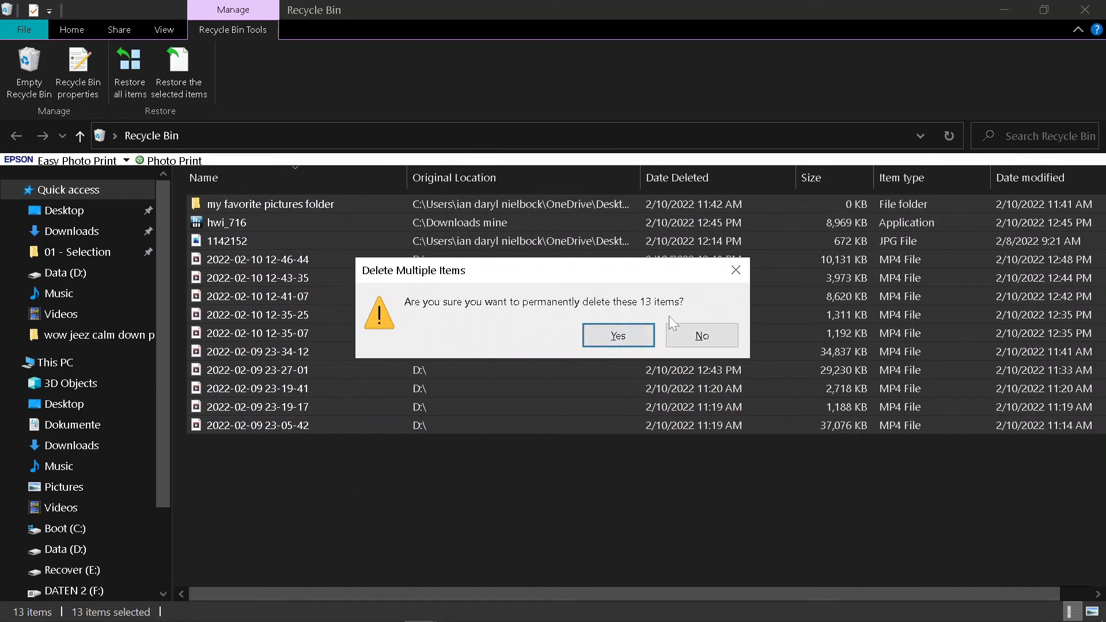
pyautogui.click(614, 337)
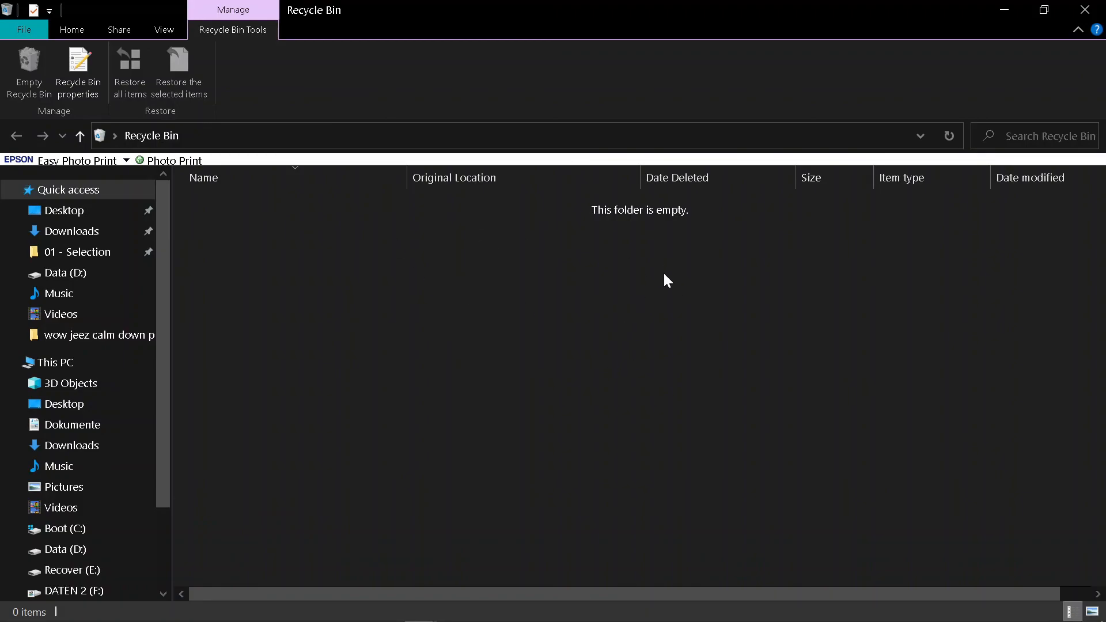
pyautogui.click(1084, 9)
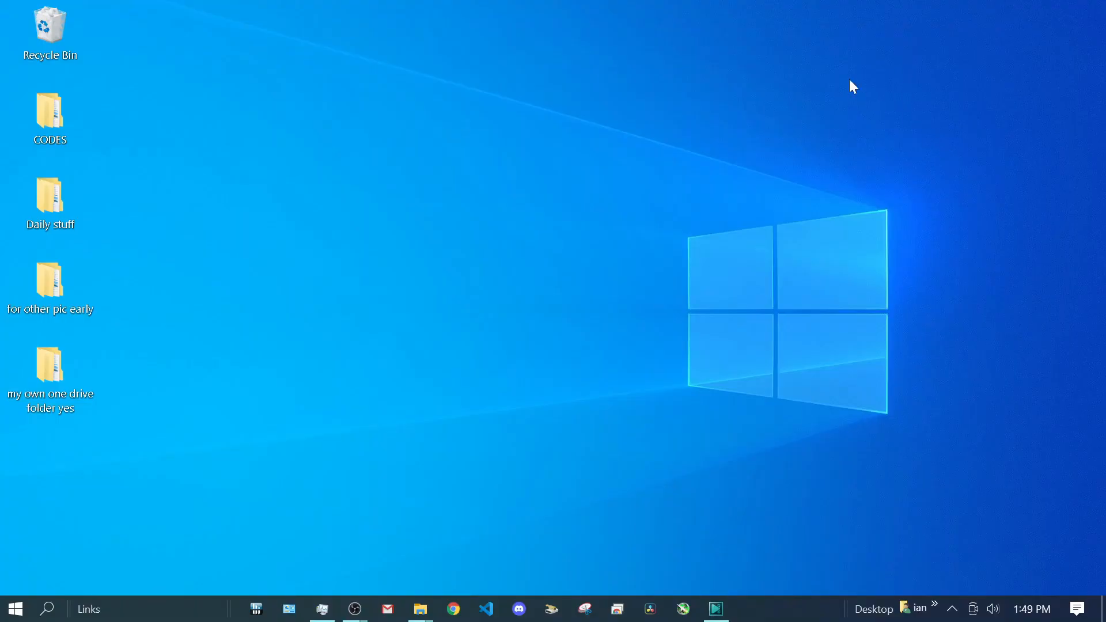